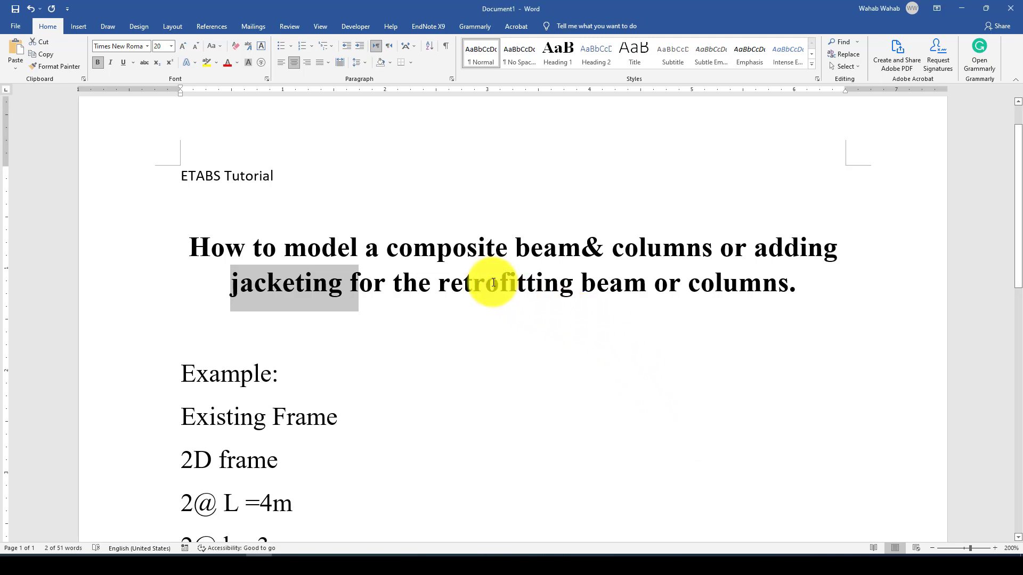
# Step: Review the document's title and the existing 2D frame's bay lengths, story heights, column size and beam size
pyautogui.moveTo(440, 283); pyautogui.dragTo(630, 280)
pyautogui.scroll(-1, 507, 297)
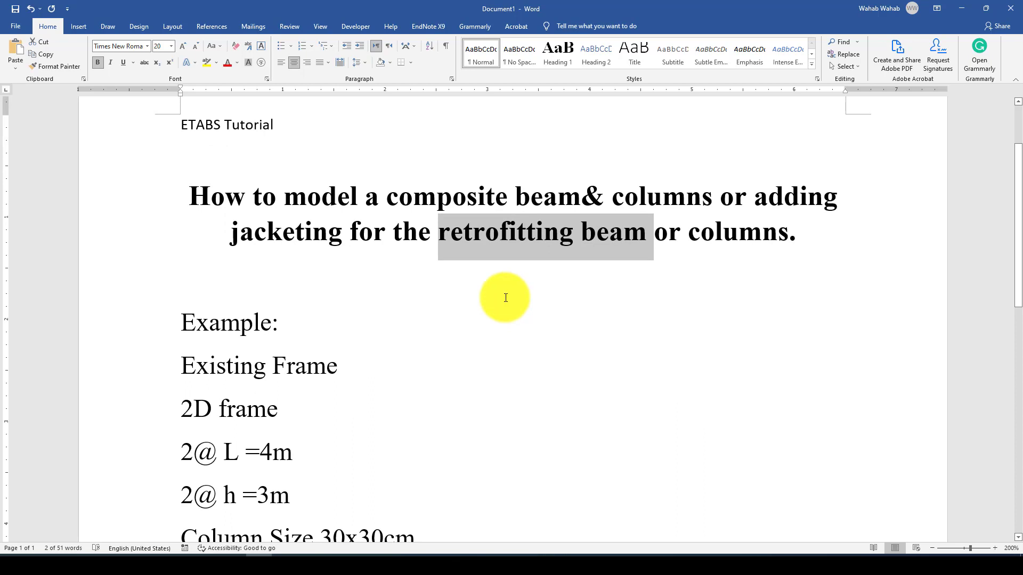
pyautogui.click(442, 233)
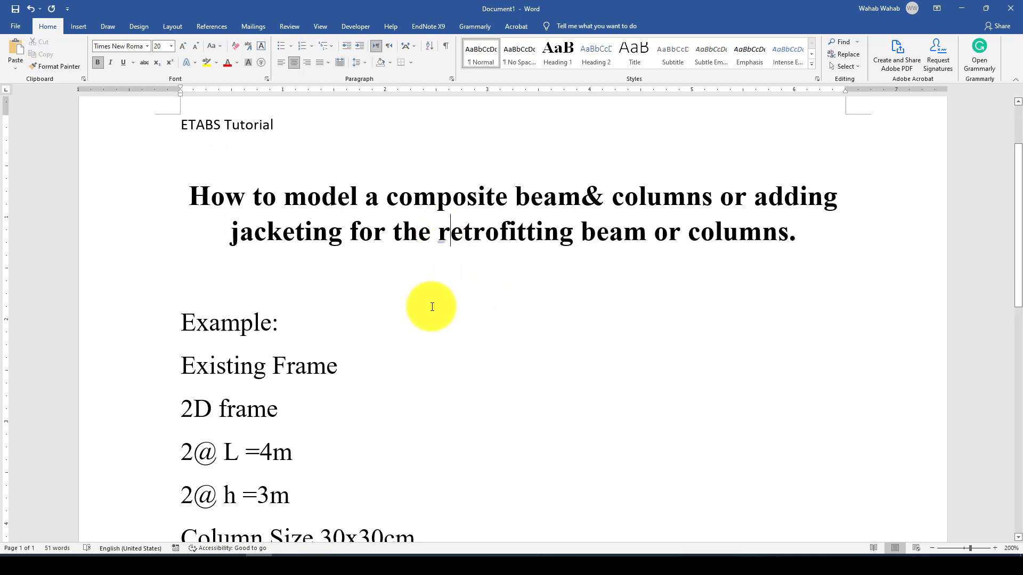
pyautogui.scroll(-3, 429, 311)
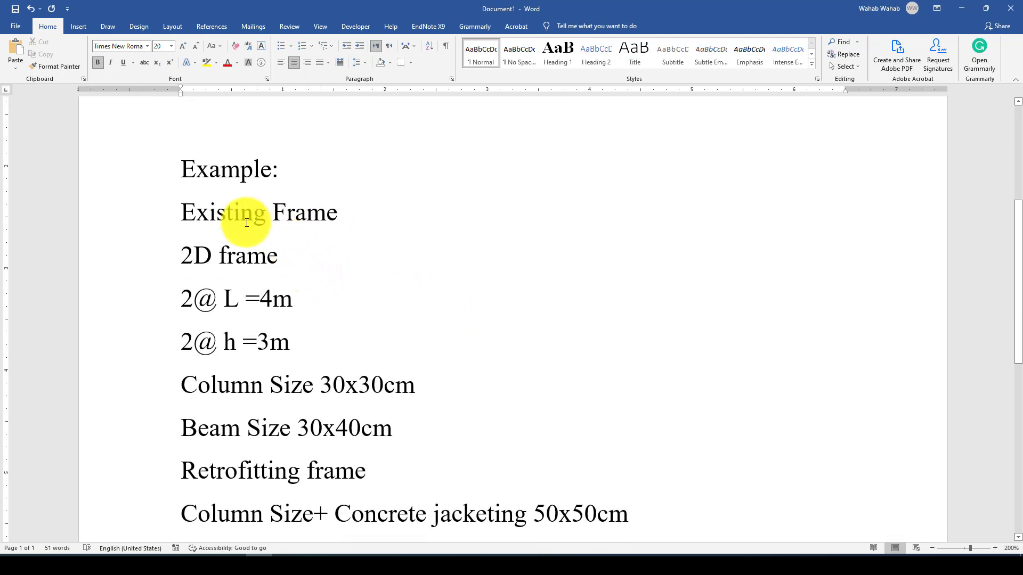
pyautogui.moveTo(191, 211); pyautogui.dragTo(322, 217)
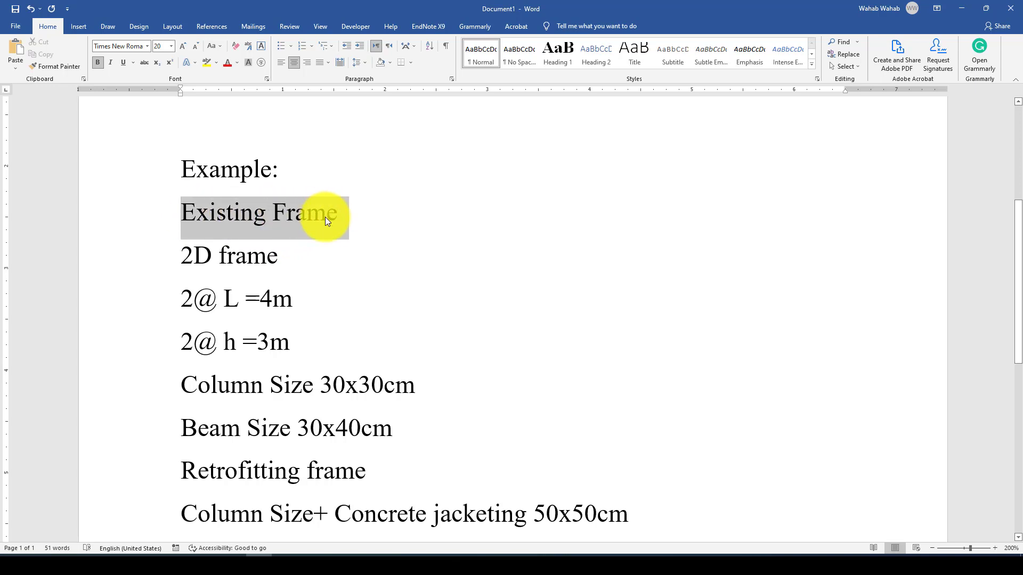
pyautogui.scroll(-2, 290, 257)
pyautogui.moveTo(183, 152); pyautogui.dragTo(284, 210)
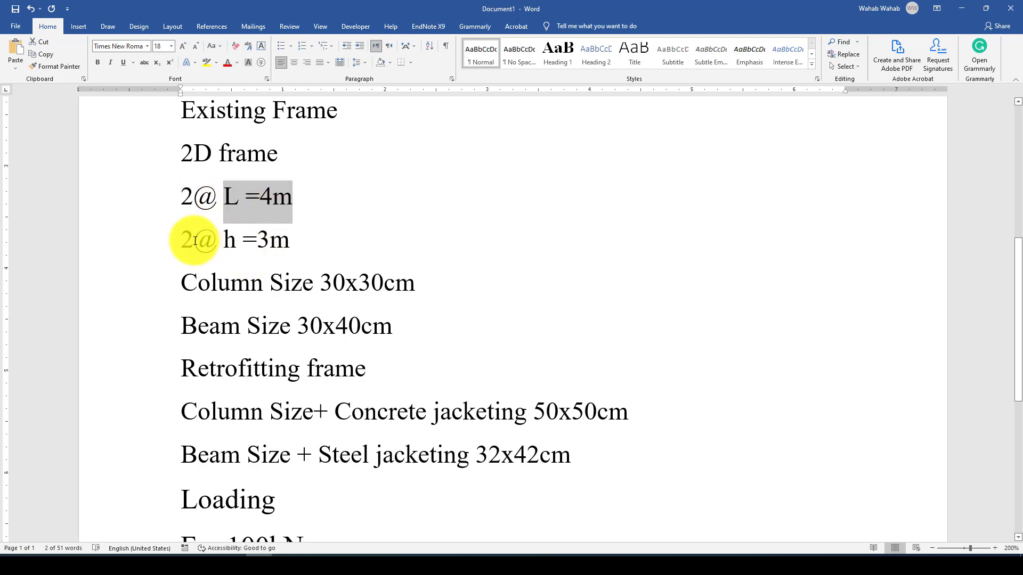
pyautogui.moveTo(187, 240); pyautogui.dragTo(232, 239)
pyautogui.scroll(-4, 325, 239)
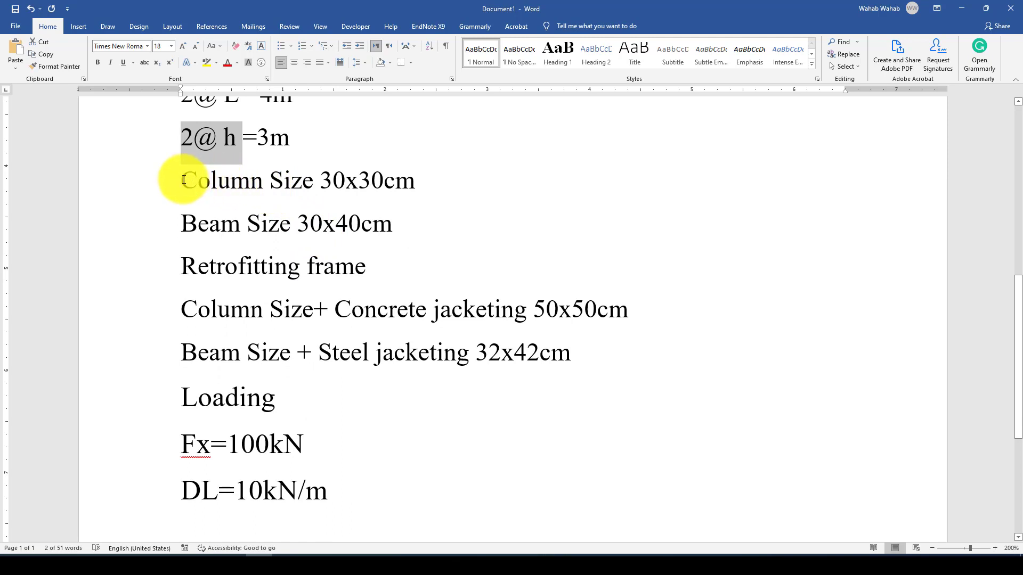
pyautogui.moveTo(185, 179); pyautogui.dragTo(365, 188)
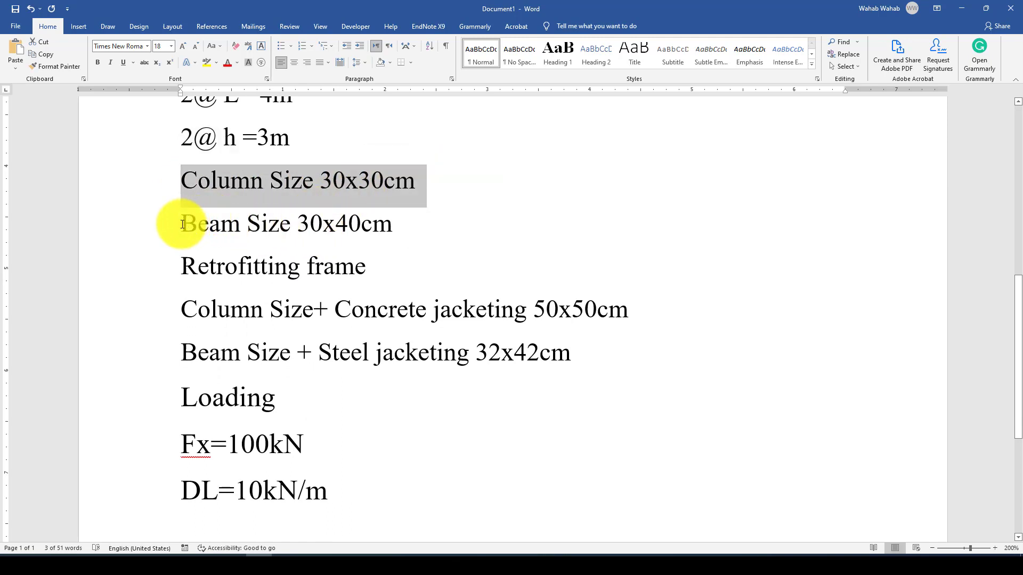
pyautogui.moveTo(179, 223); pyautogui.dragTo(383, 223)
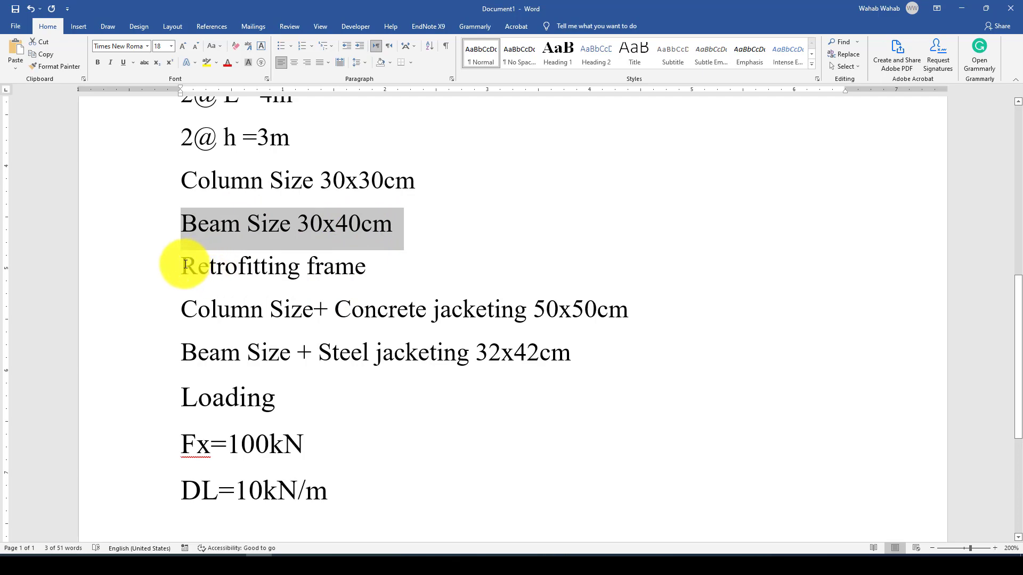
pyautogui.scroll(4, 229, 263)
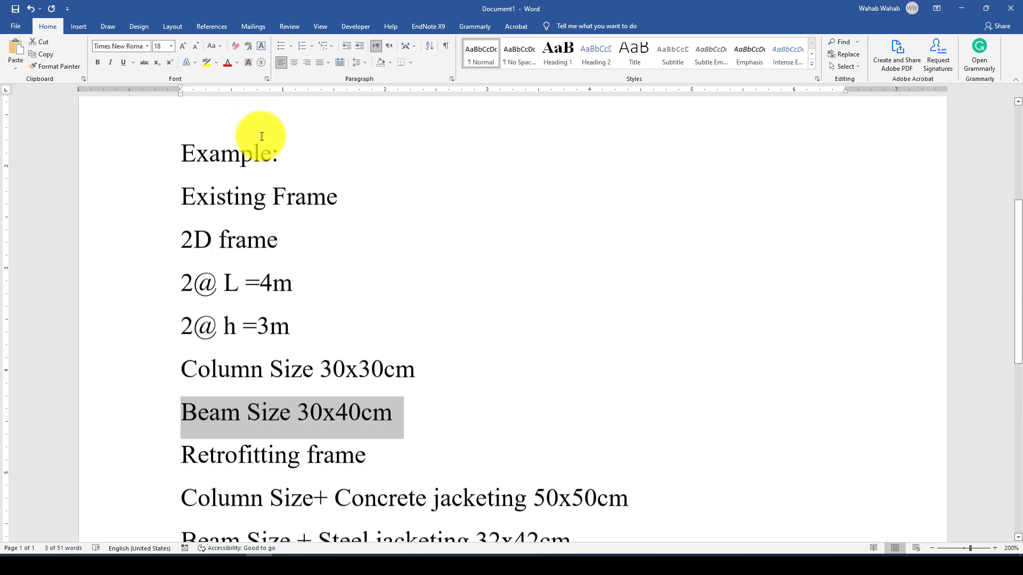
pyautogui.scroll(-6, 265, 192)
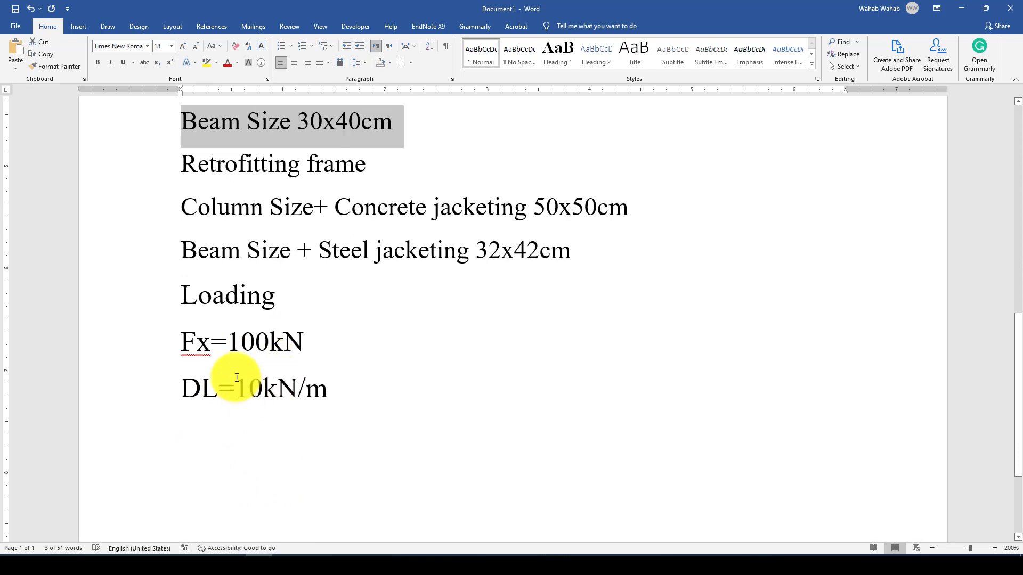
pyautogui.scroll(3, 242, 221)
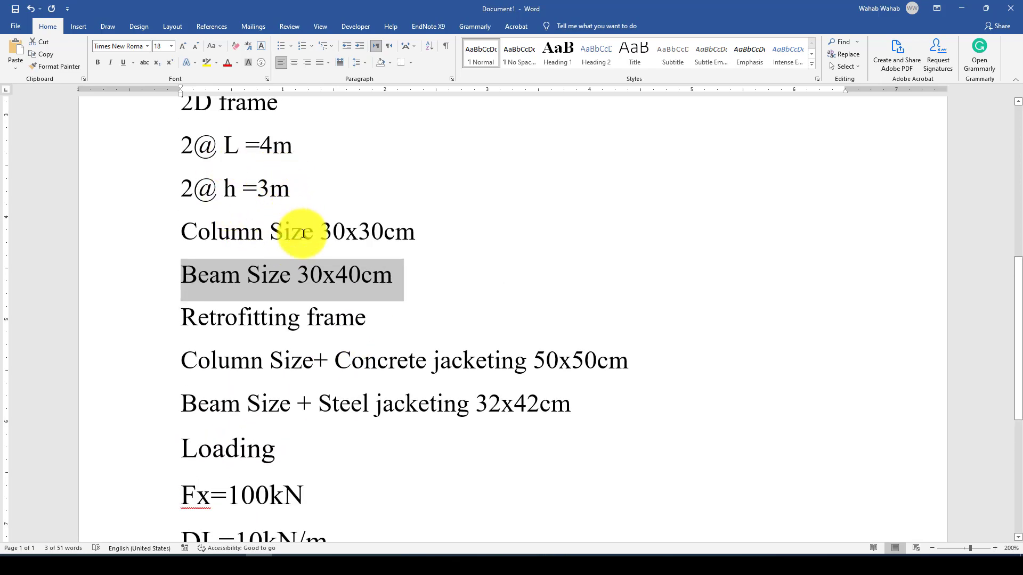
pyautogui.scroll(-1, 293, 240)
# Step: Examine the retrofitting frame data: concrete-jacketed column size, steel-jacketed beam size and the loading values
pyautogui.click(186, 265)
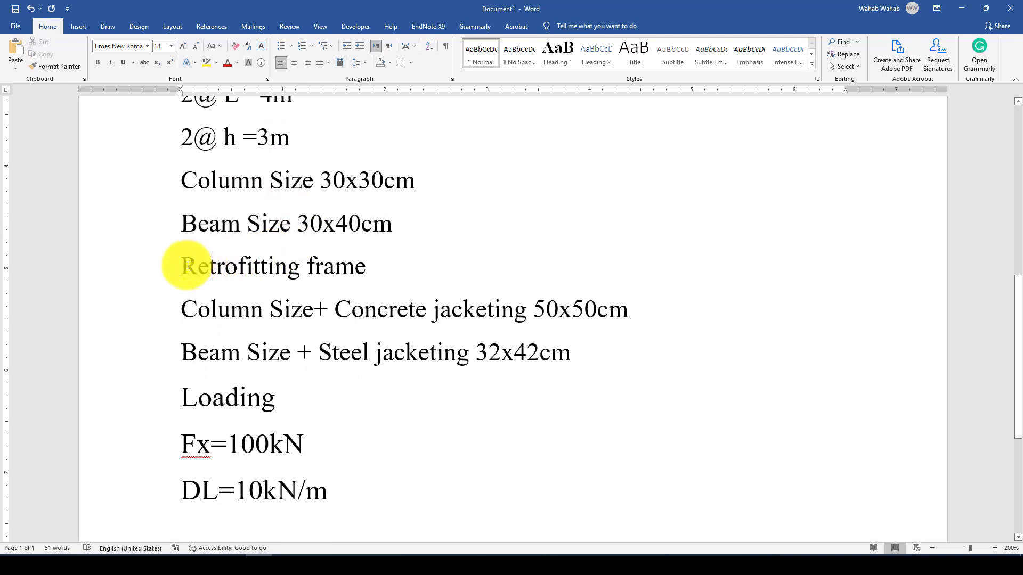
pyautogui.moveTo(185, 265); pyautogui.dragTo(347, 269)
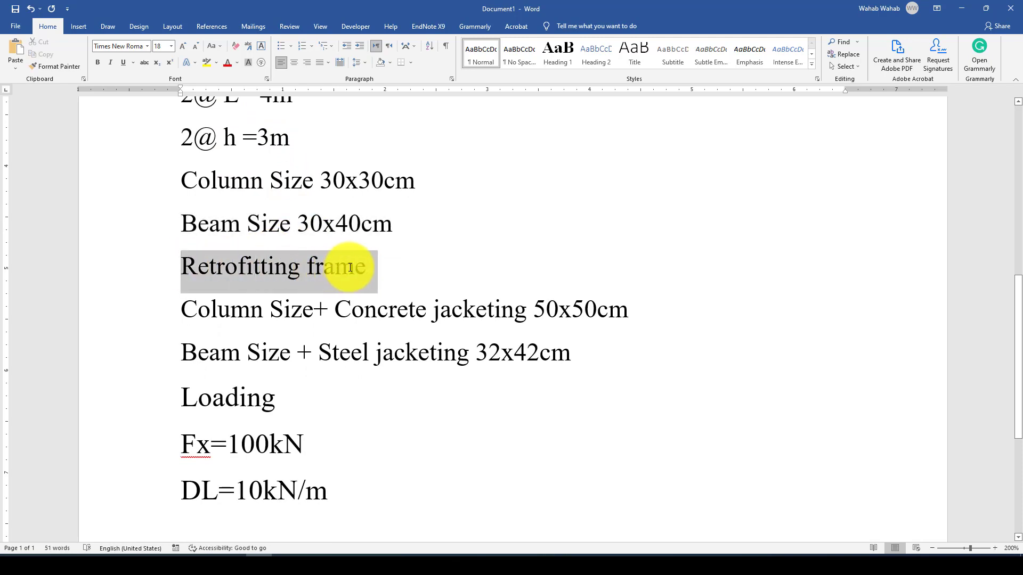
pyautogui.scroll(-1, 320, 274)
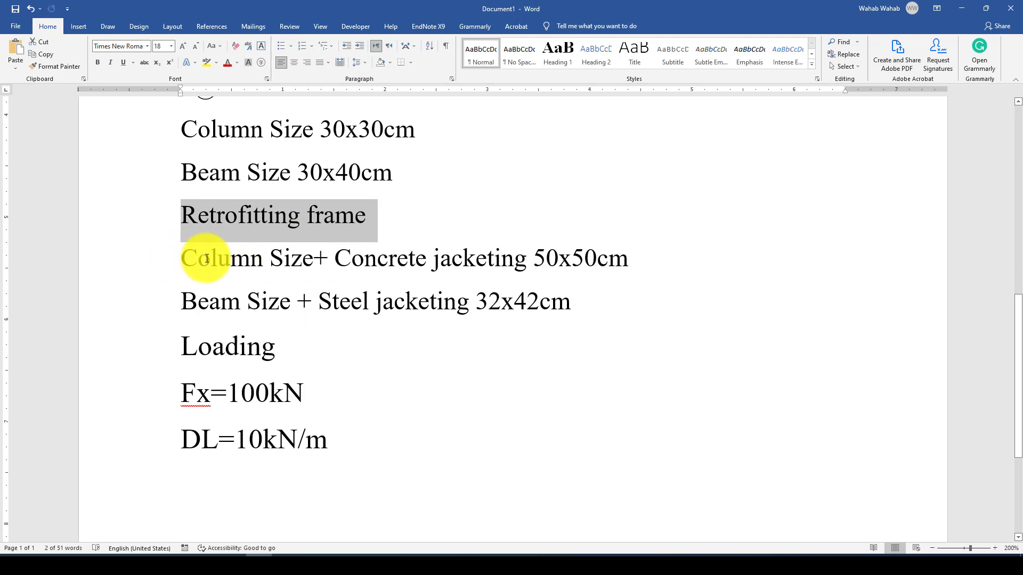
pyautogui.moveTo(201, 258); pyautogui.dragTo(399, 254)
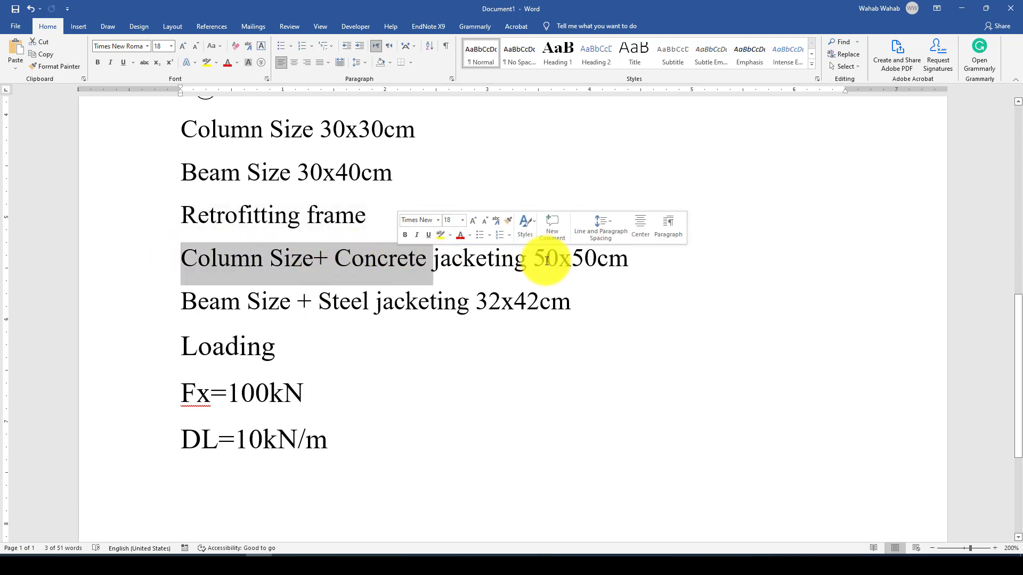
pyautogui.scroll(2, 500, 274)
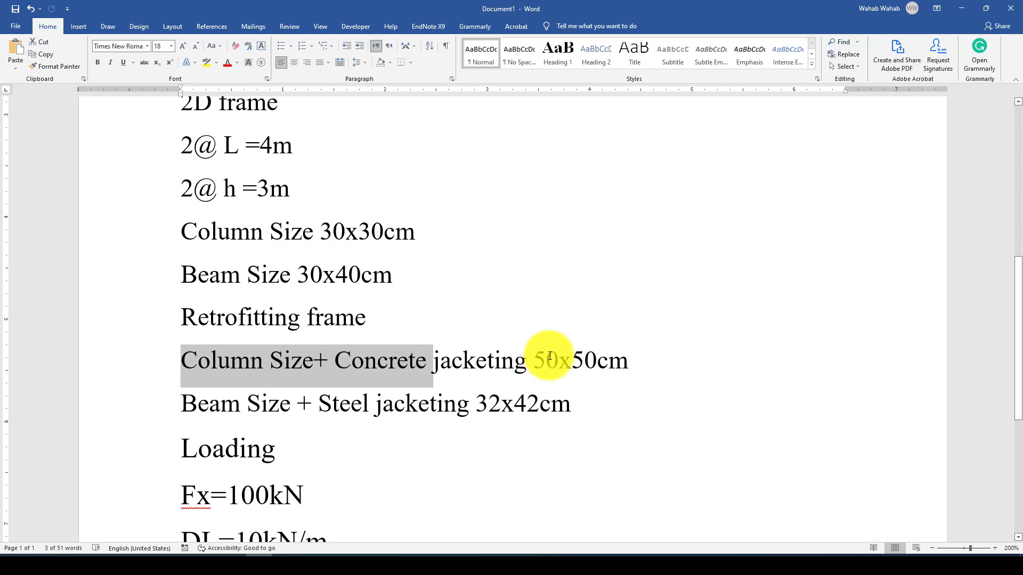
pyautogui.moveTo(534, 357); pyautogui.dragTo(559, 363)
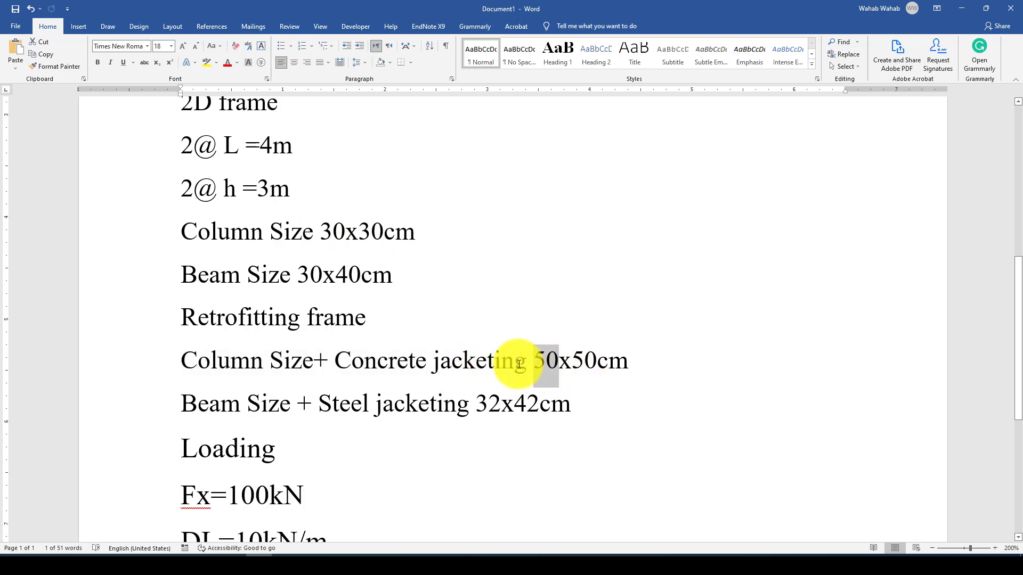
pyautogui.scroll(-1, 534, 356)
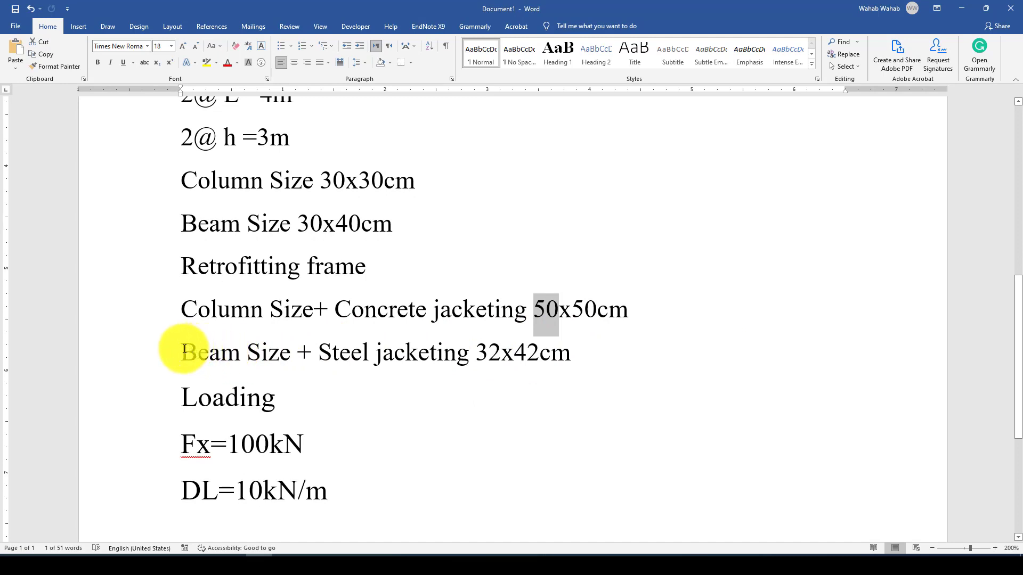
pyautogui.moveTo(184, 349); pyautogui.dragTo(294, 354)
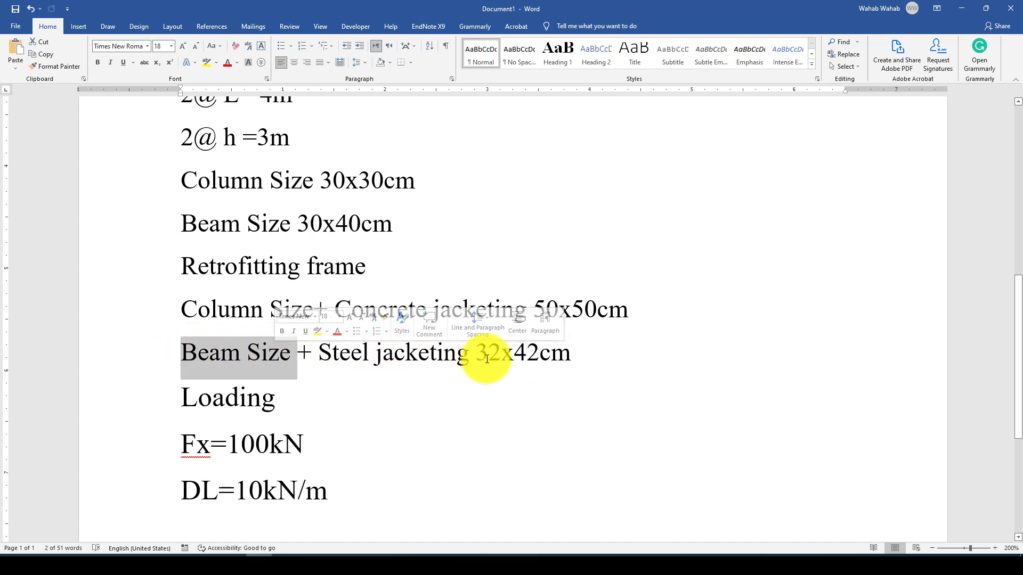
pyautogui.moveTo(501, 355); pyautogui.dragTo(489, 357)
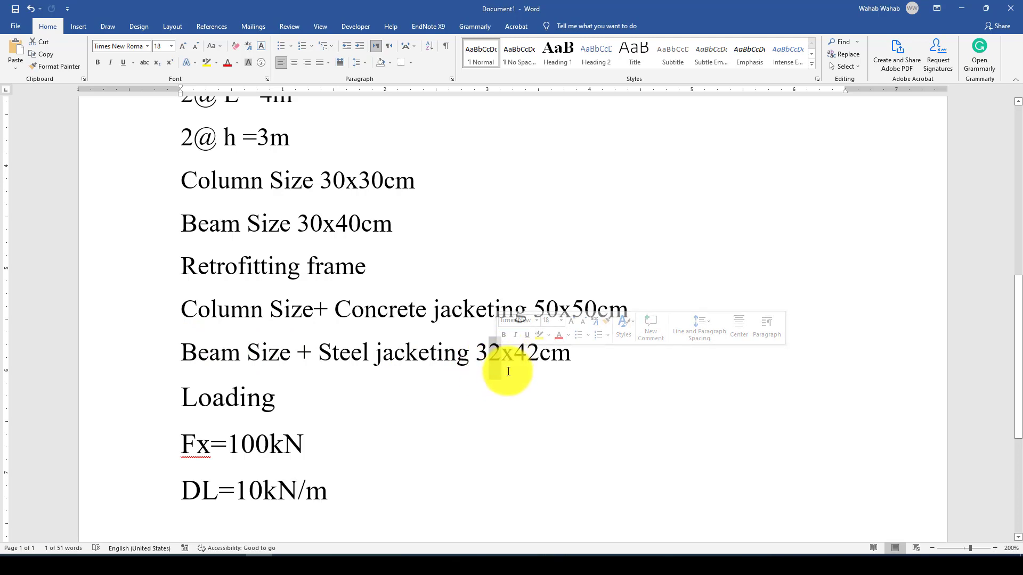
pyautogui.scroll(-2, 434, 366)
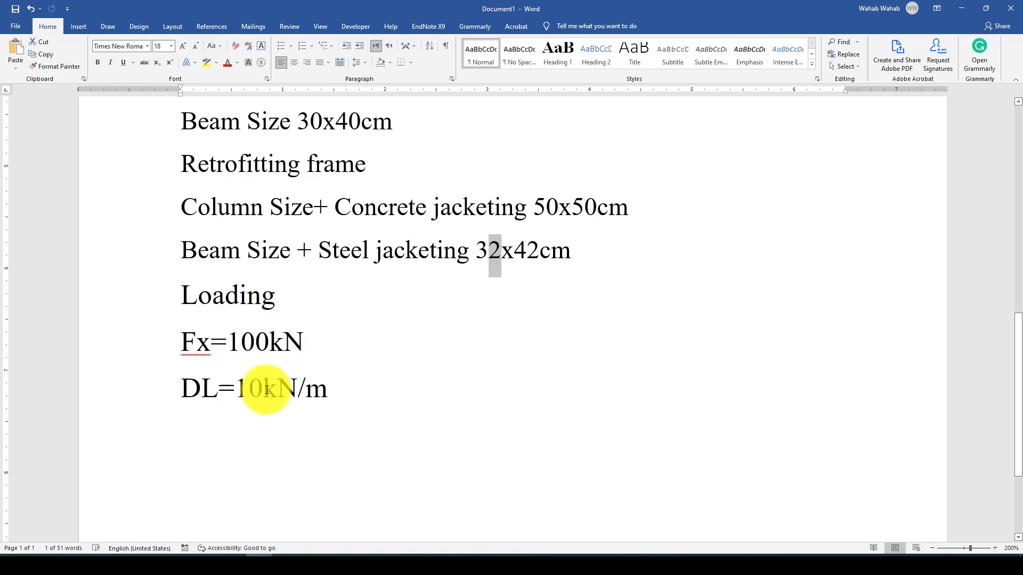
# Step: Look back over the example's frame data and the tutorial title at the start of the document
pyautogui.scroll(5, 266, 390)
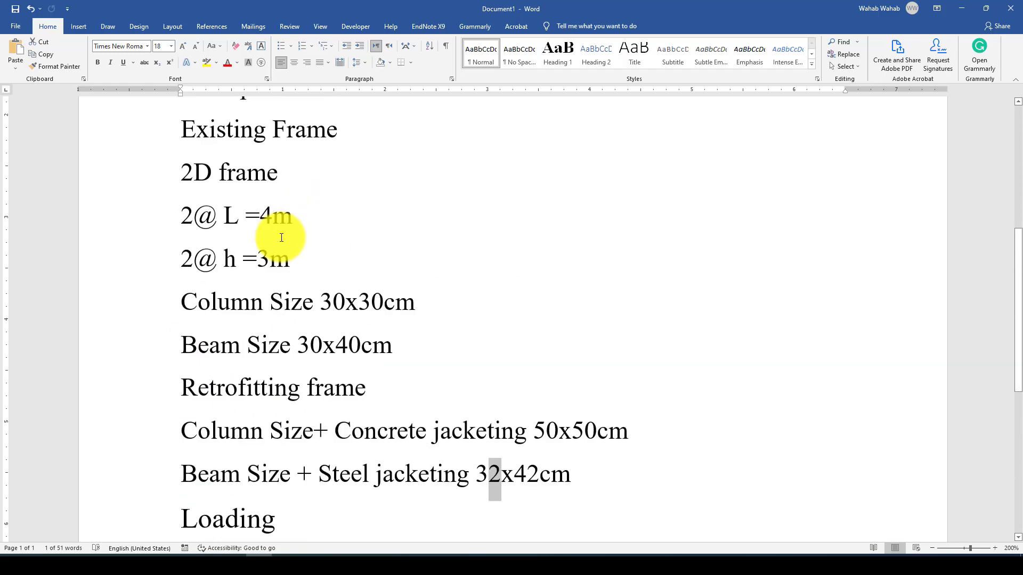
pyautogui.scroll(6, 258, 233)
pyautogui.scroll(-3, 313, 276)
pyautogui.scroll(2, 372, 272)
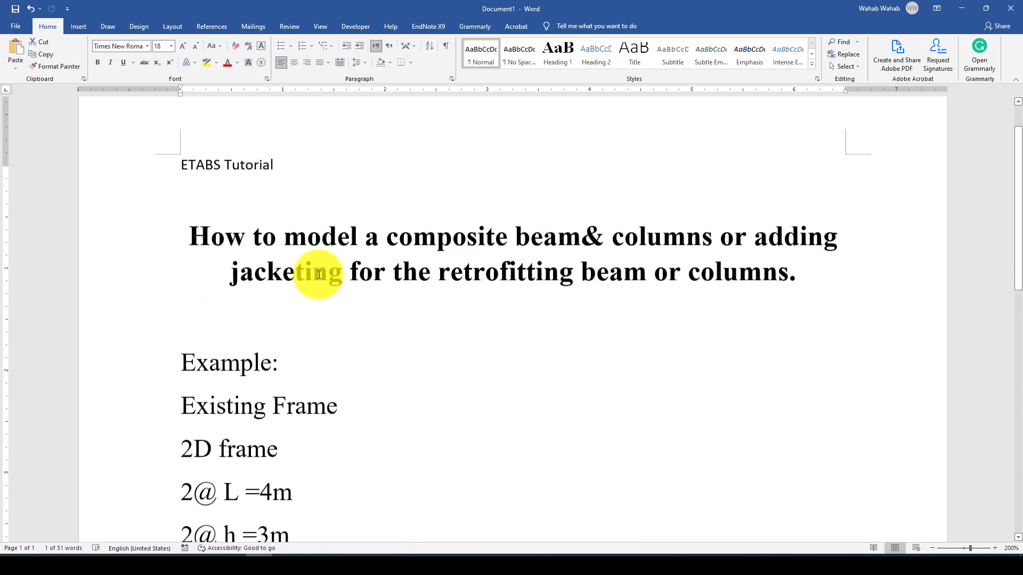
pyautogui.scroll(-3, 313, 291)
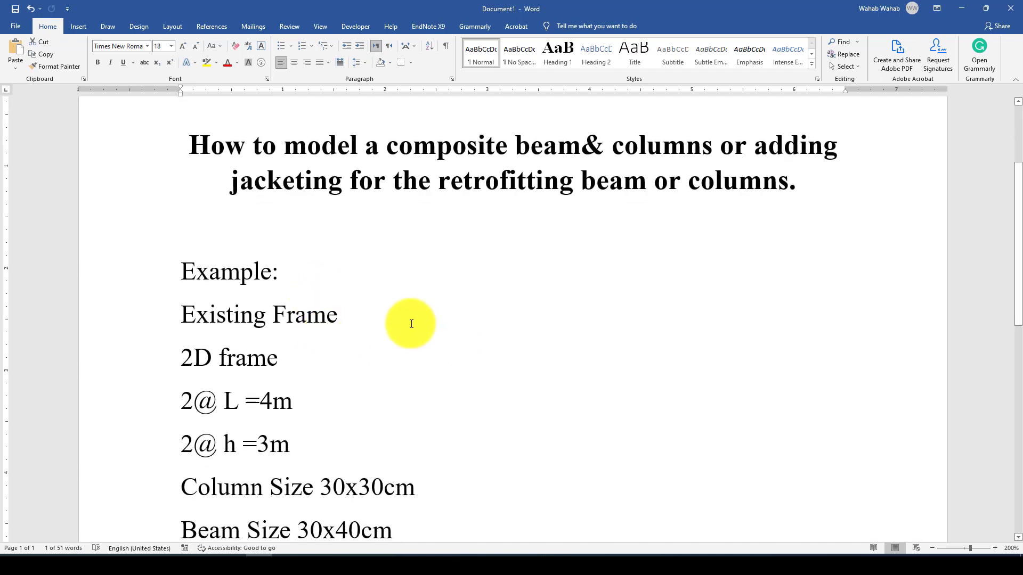
pyautogui.scroll(1, 411, 322)
pyautogui.scroll(2, 410, 323)
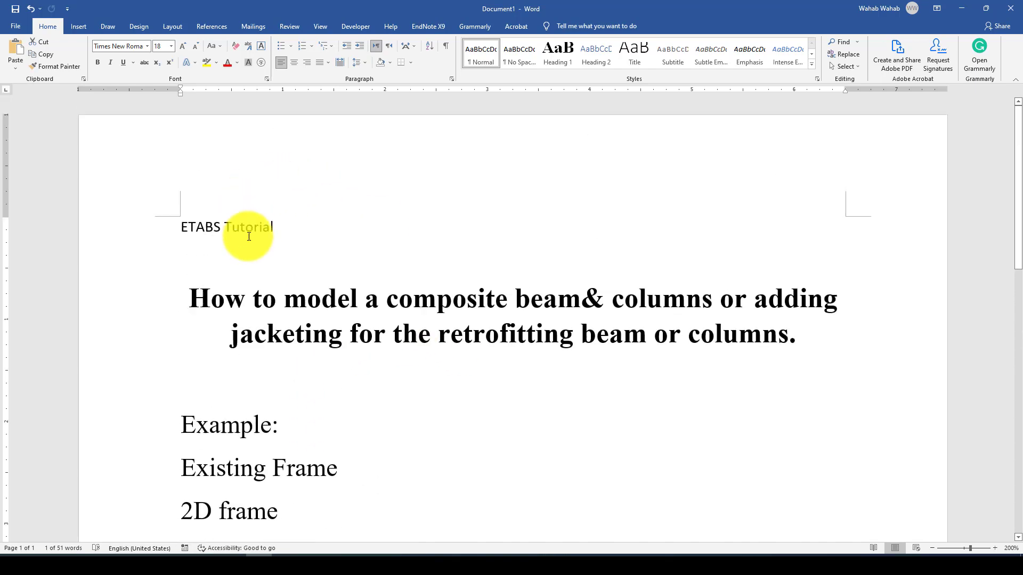
pyautogui.click(183, 228)
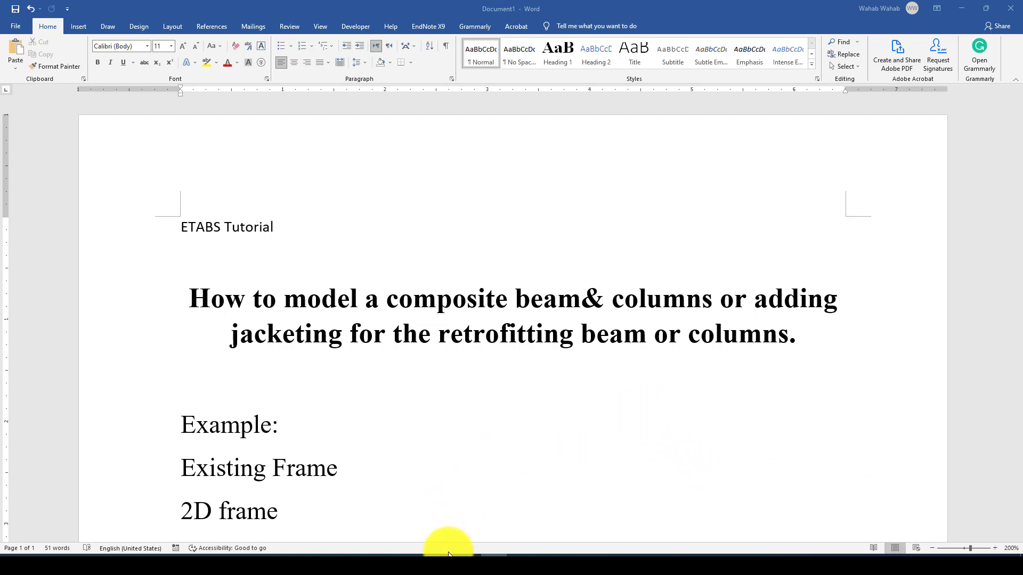
# Step: Switch to ETABS and start a new model using built-in settings with Metric SI display units
pyautogui.moveTo(445, 541)
pyautogui.click(373, 502)
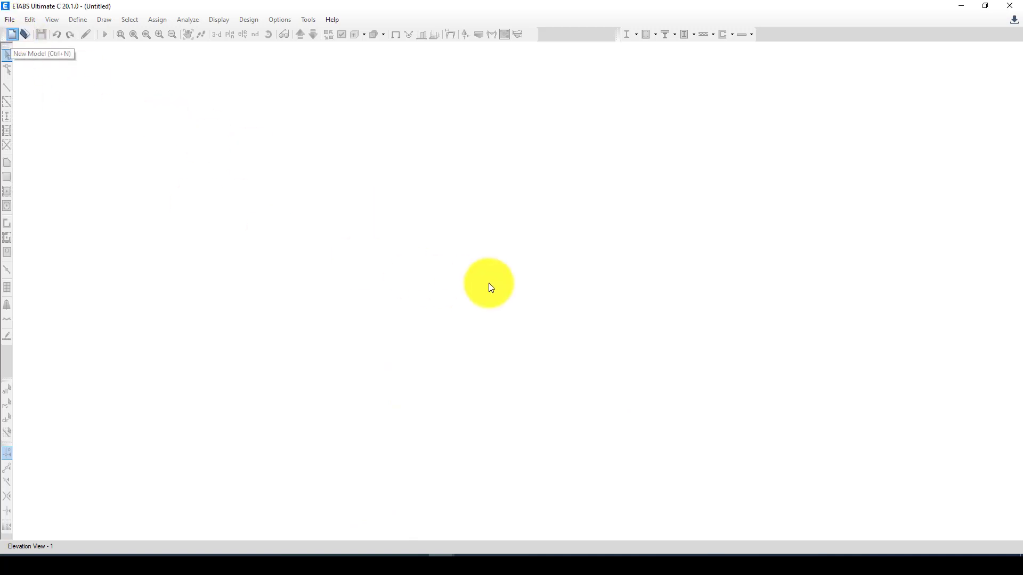
pyautogui.hotkey('ctrl', 'n')
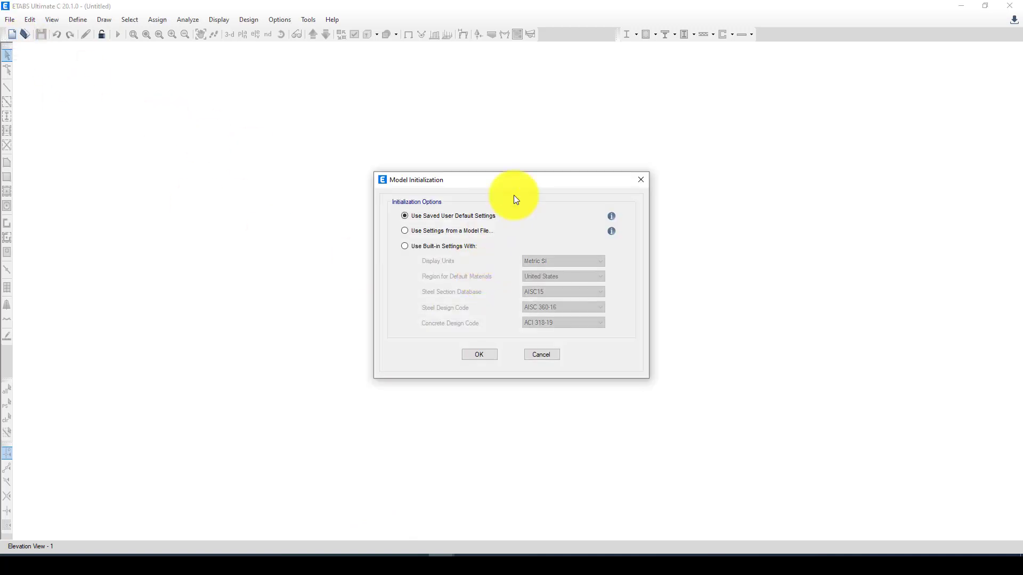
pyautogui.click(392, 229)
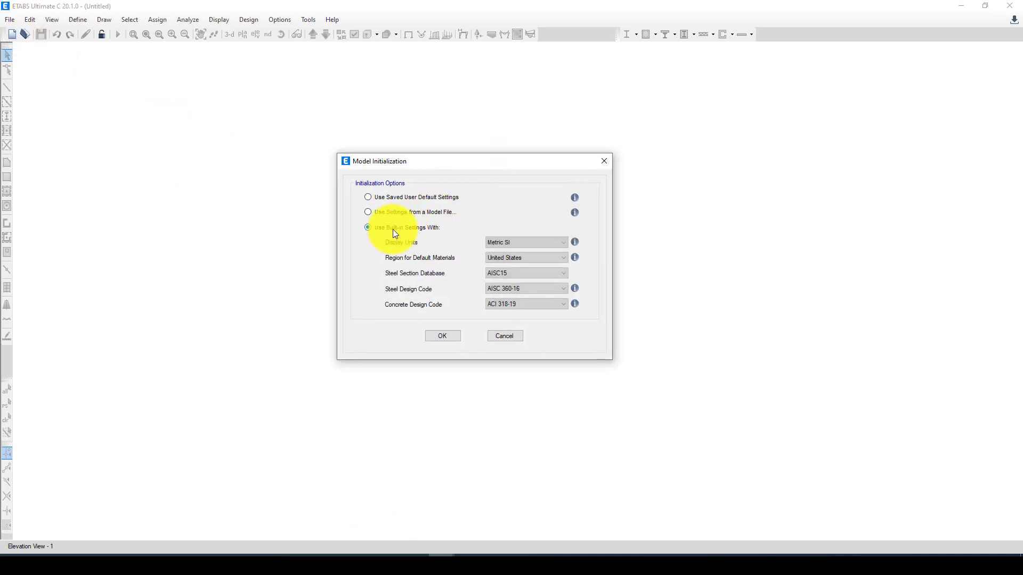
pyautogui.click(541, 245)
pyautogui.click(543, 259)
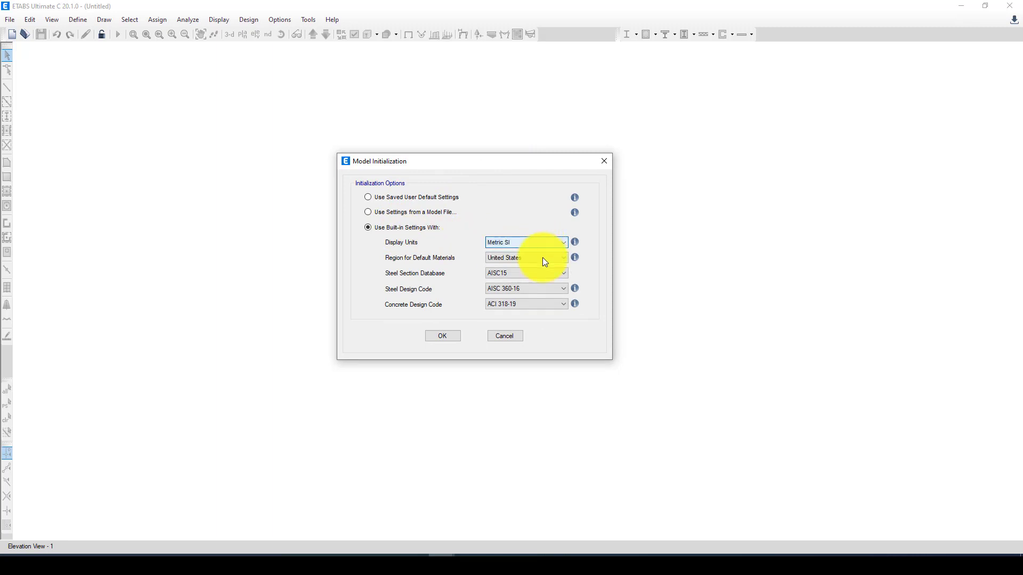
pyautogui.click(444, 337)
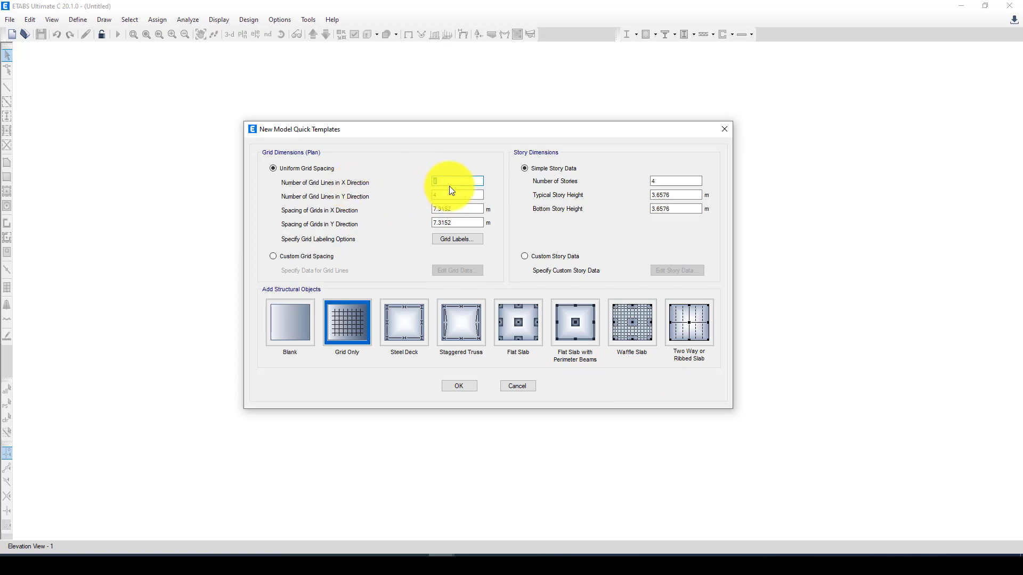
# Step: Define a uniform grid with 3 grid lines in X and 1 in Y, spaced 4 m in X and 1 m in Y
pyautogui.press('Tab')
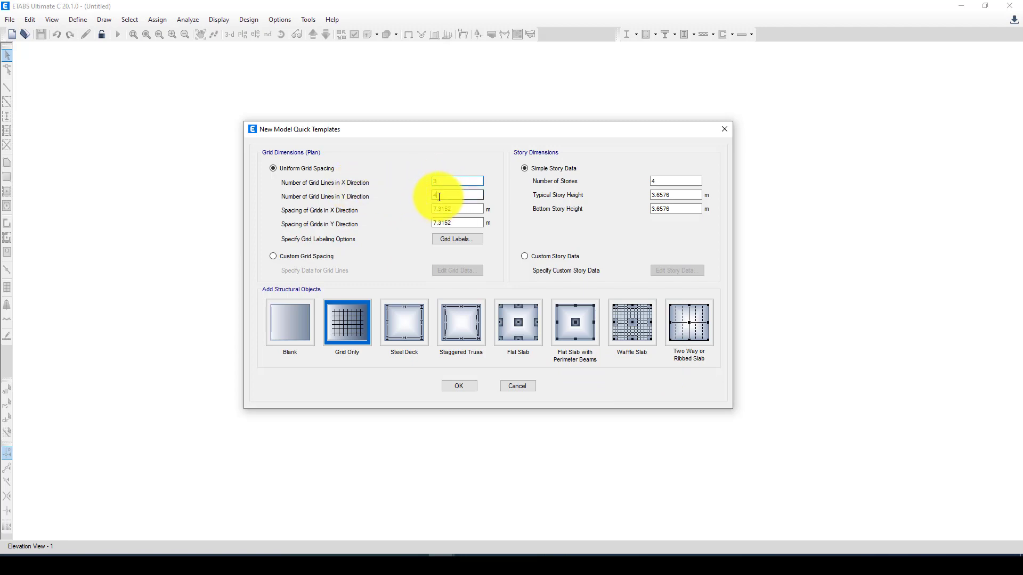
pyautogui.write('1')
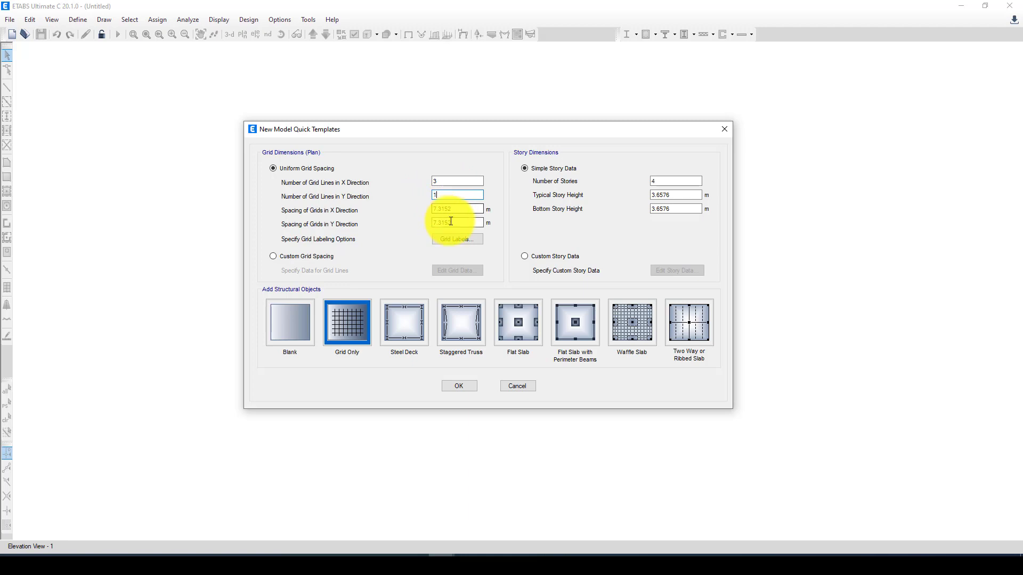
pyautogui.moveTo(466, 209); pyautogui.dragTo(417, 224)
pyautogui.write('4')
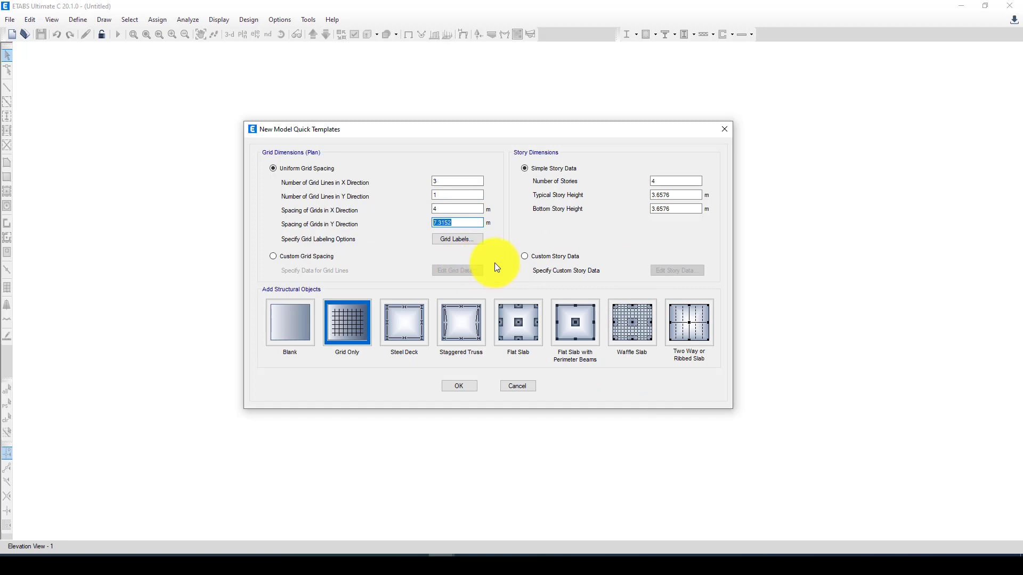
pyautogui.write('1')
# Step: Set 2 stories with typical and bottom story heights of 3 m and create the model with the grid only
pyautogui.moveTo(661, 184); pyautogui.dragTo(645, 182)
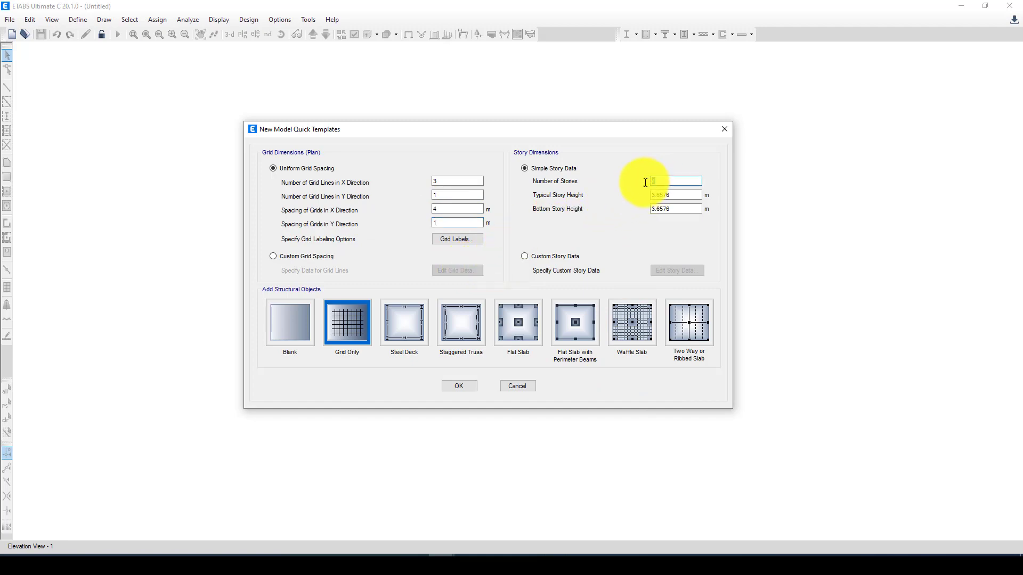
pyautogui.write('2')
pyautogui.press('Tab')
pyautogui.write('3')
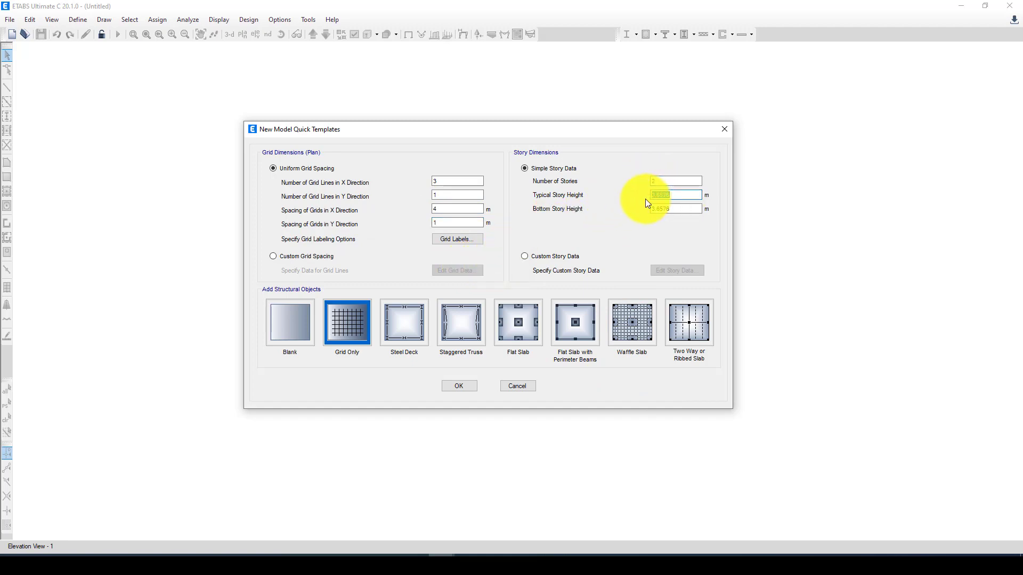
pyautogui.moveTo(677, 208); pyautogui.dragTo(641, 213)
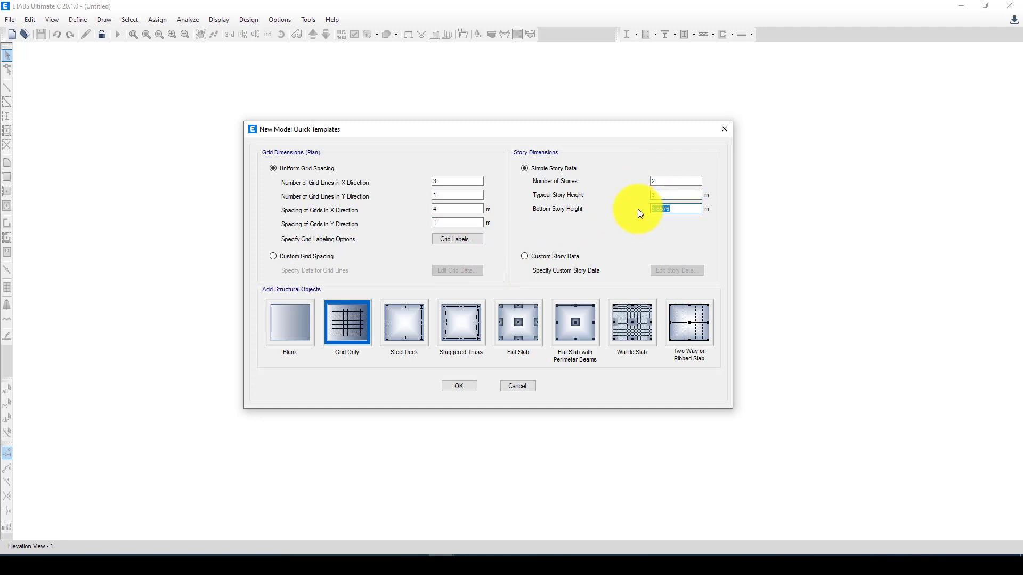
pyautogui.click(347, 333)
pyautogui.click(454, 386)
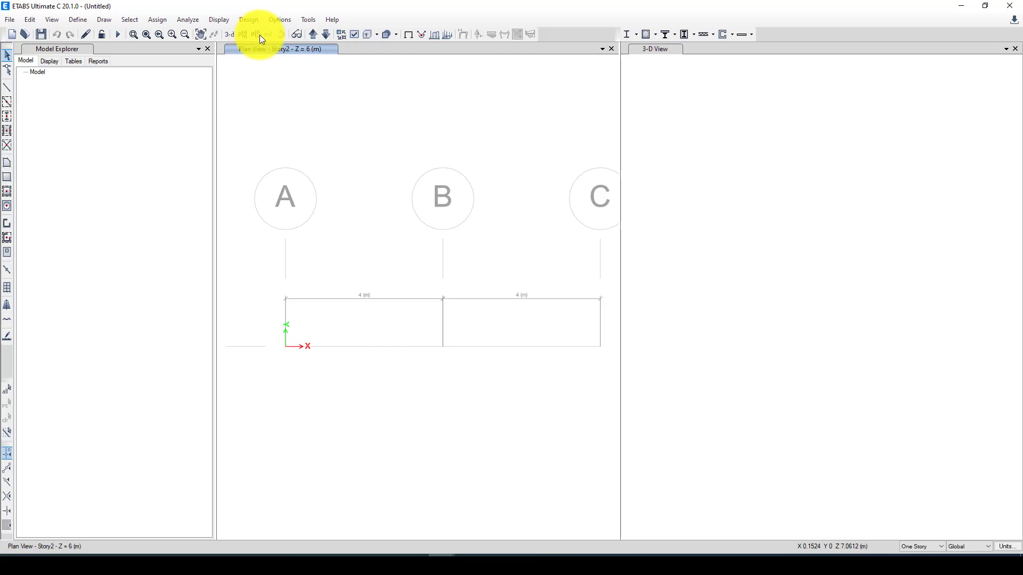
# Step: Show the elevation view along grid line 1 in place of the plan view
pyautogui.click(256, 34)
pyautogui.click(419, 244)
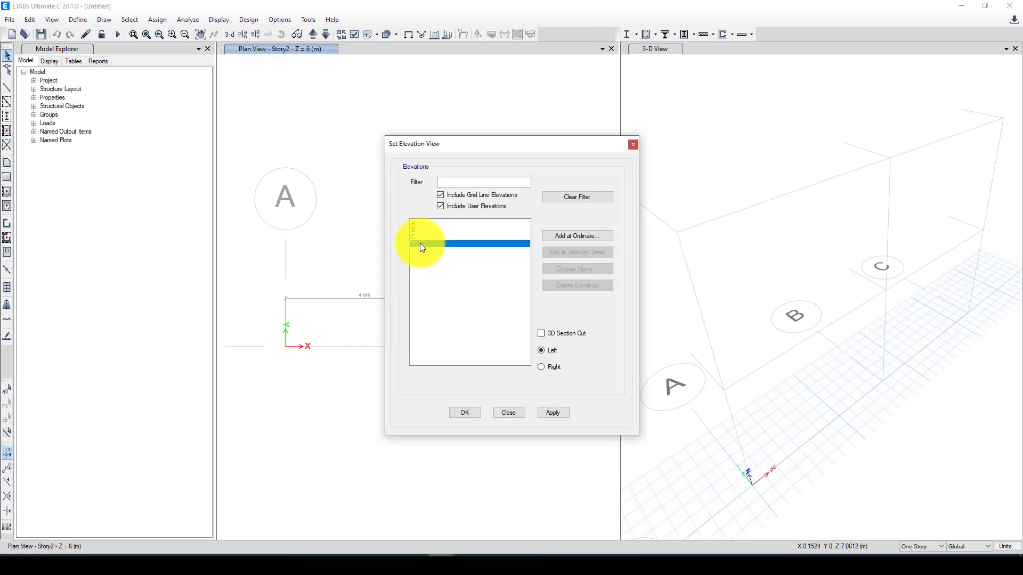
pyautogui.click(545, 411)
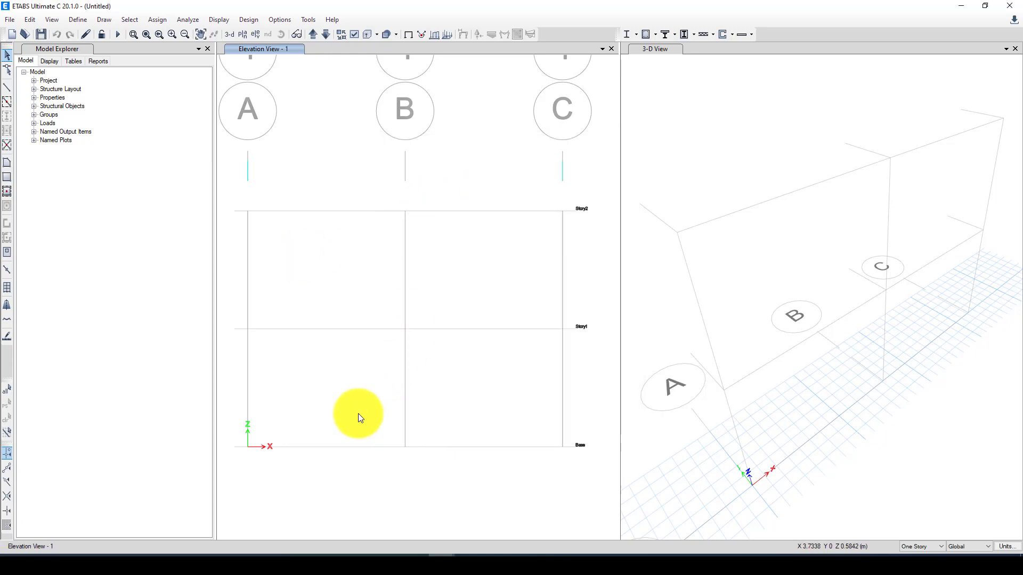
# Step: Add a concrete rectangular frame section named C30x30, 300 mm deep and 300 mm wide, and review its computed section properties
pyautogui.click(76, 19)
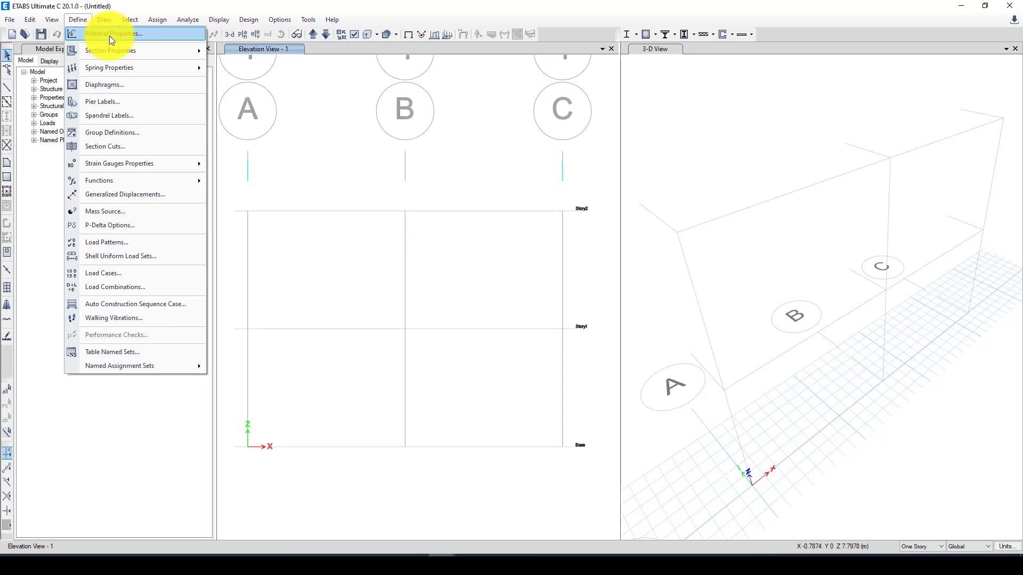
pyautogui.moveTo(117, 54)
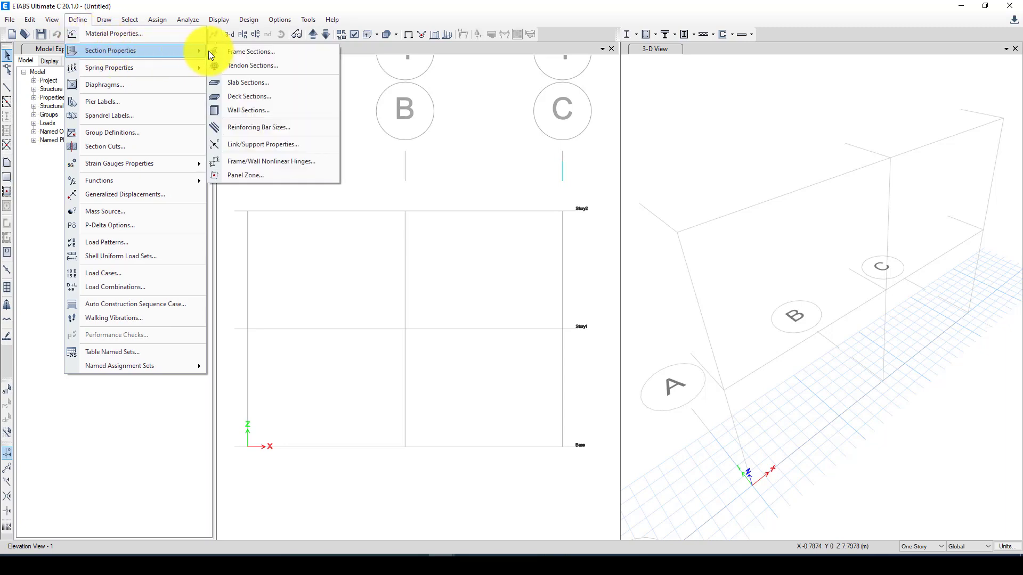
pyautogui.click(252, 51)
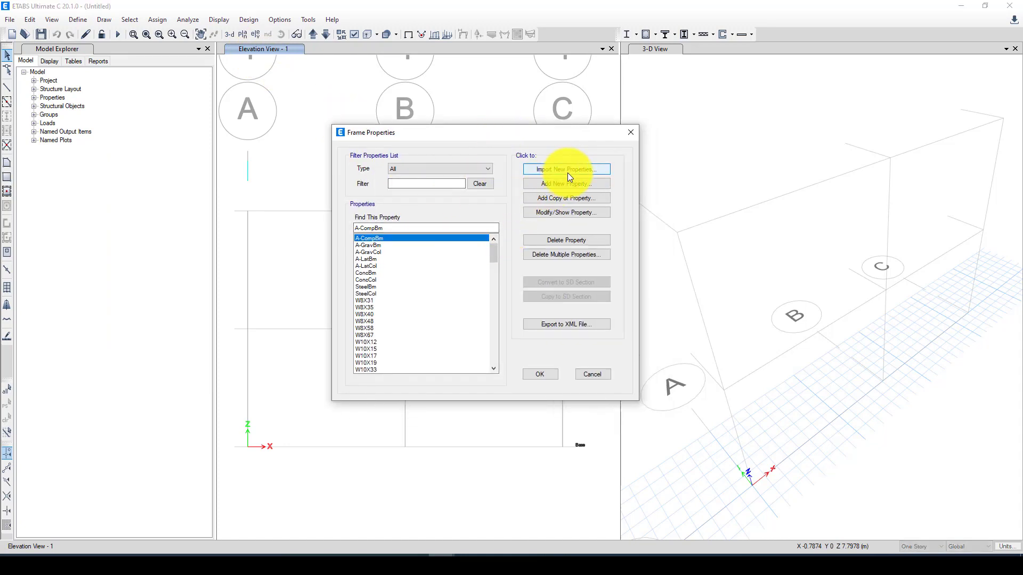
pyautogui.click(557, 182)
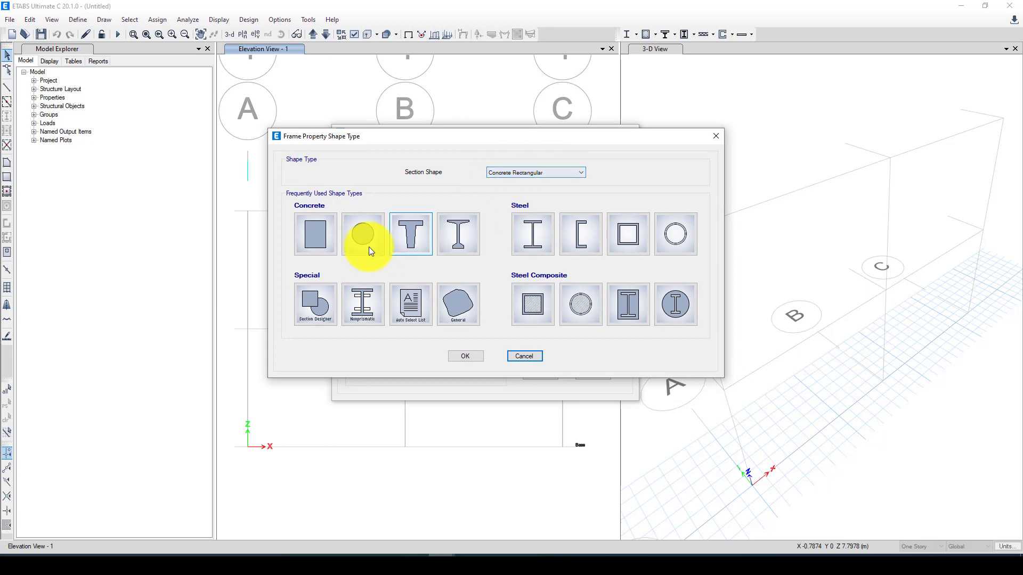
pyautogui.click(320, 234)
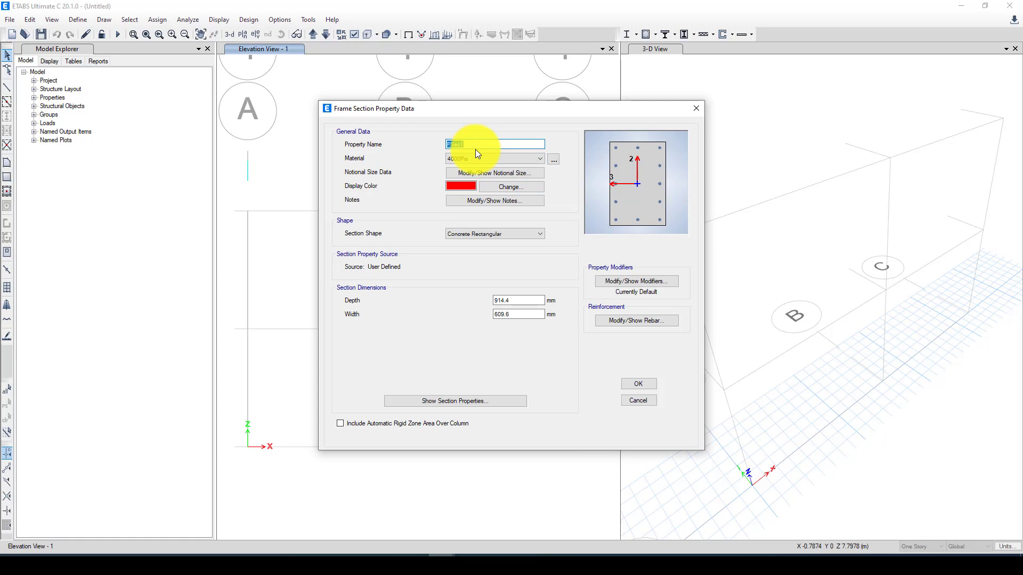
pyautogui.press('BackSpace')
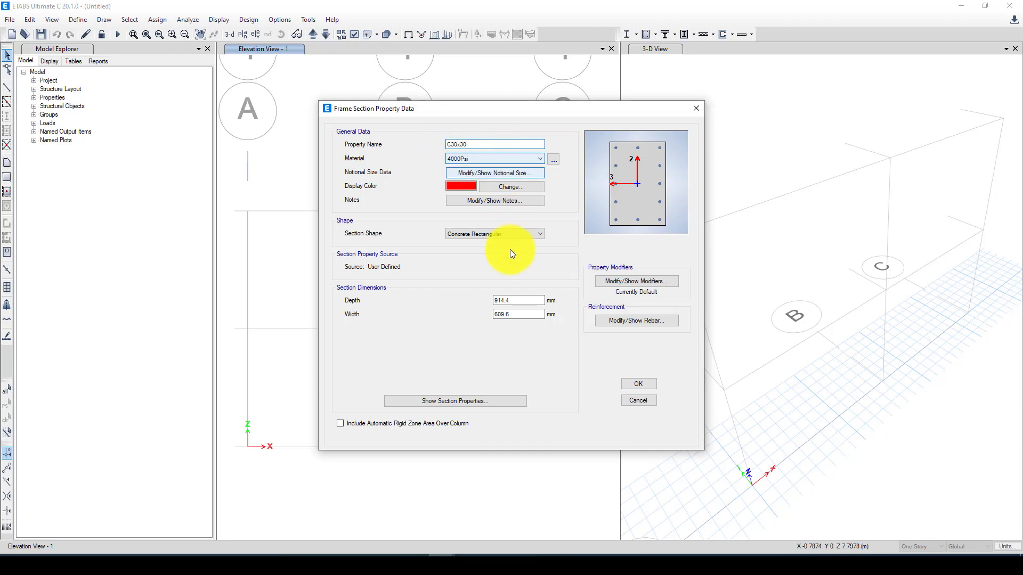
pyautogui.moveTo(513, 301); pyautogui.dragTo(490, 302)
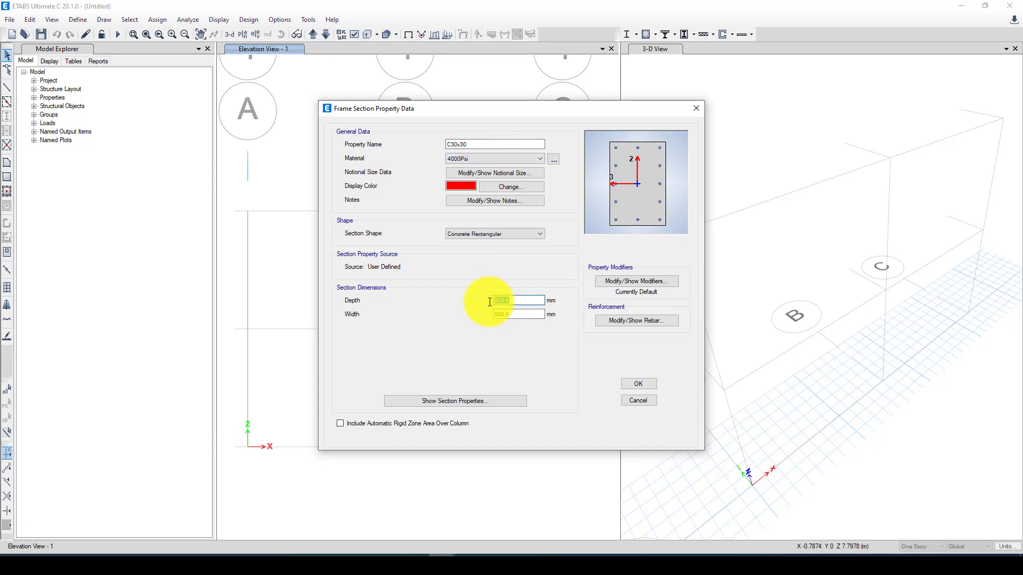
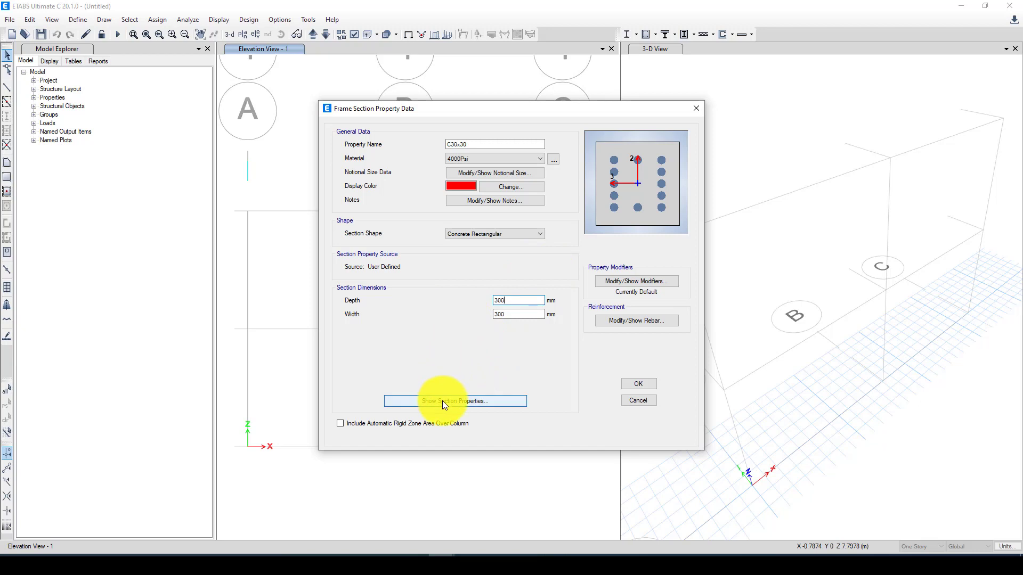
pyautogui.click(480, 401)
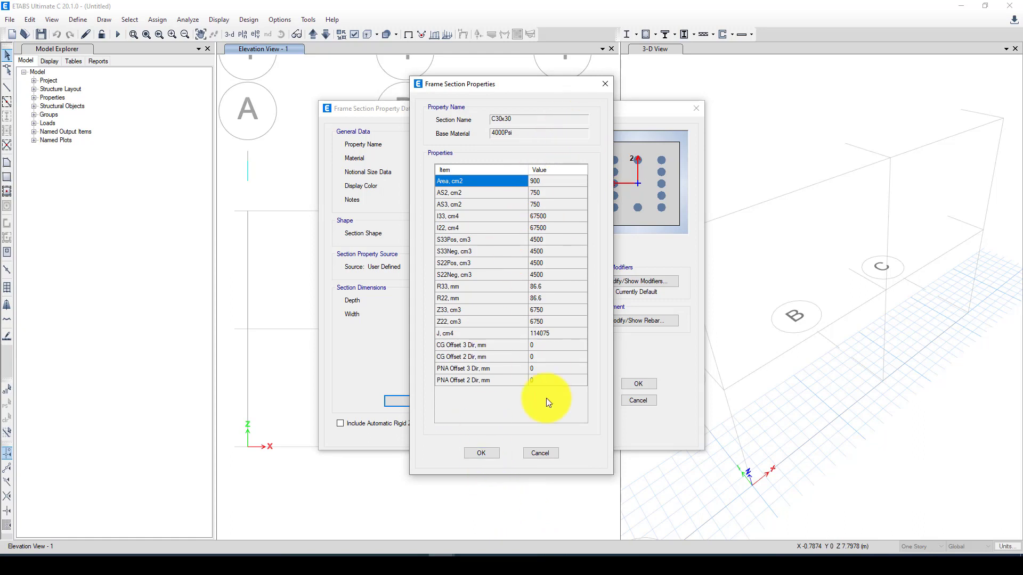
pyautogui.click(480, 453)
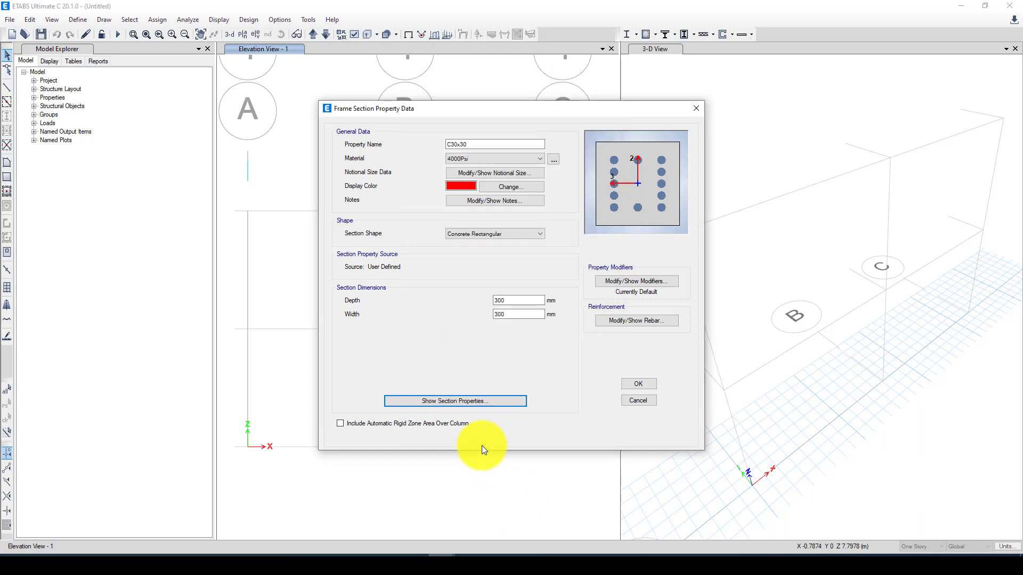
# Step: Set the C30x30 column reinforcement to 2 longitudinal bars along both the 3-dir and 2-dir faces
pyautogui.click(633, 320)
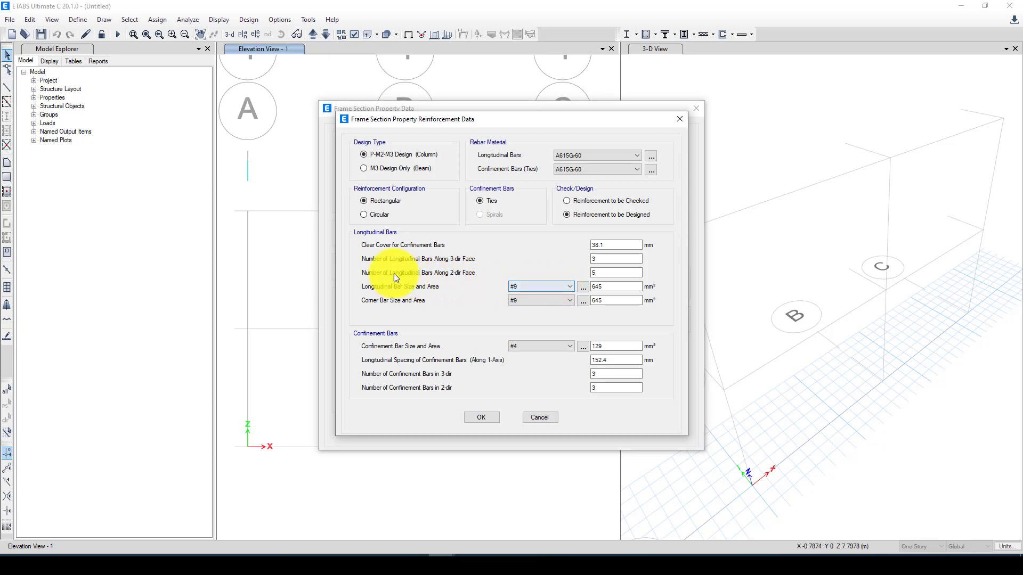
pyautogui.click(585, 259)
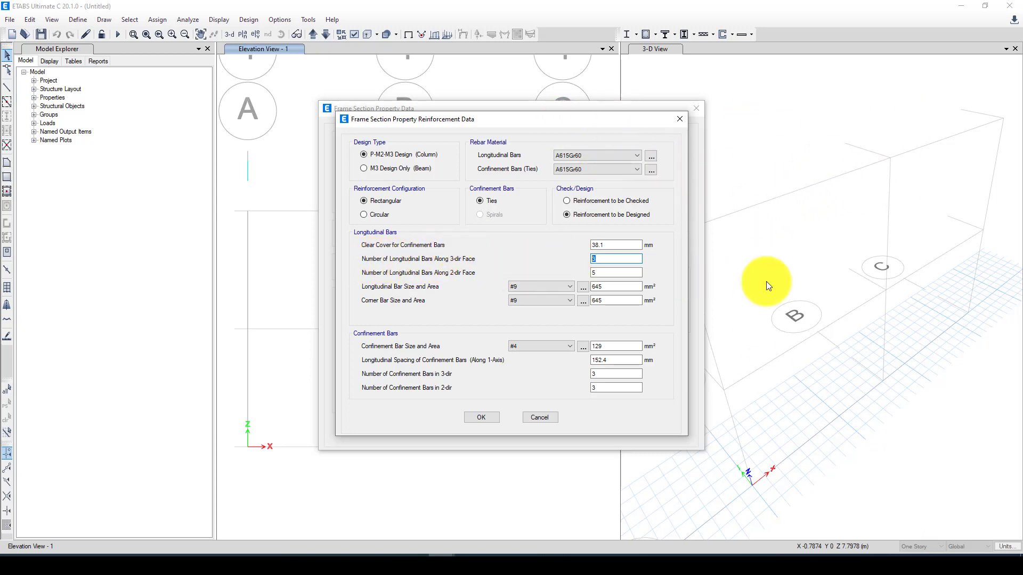
pyautogui.write('2')
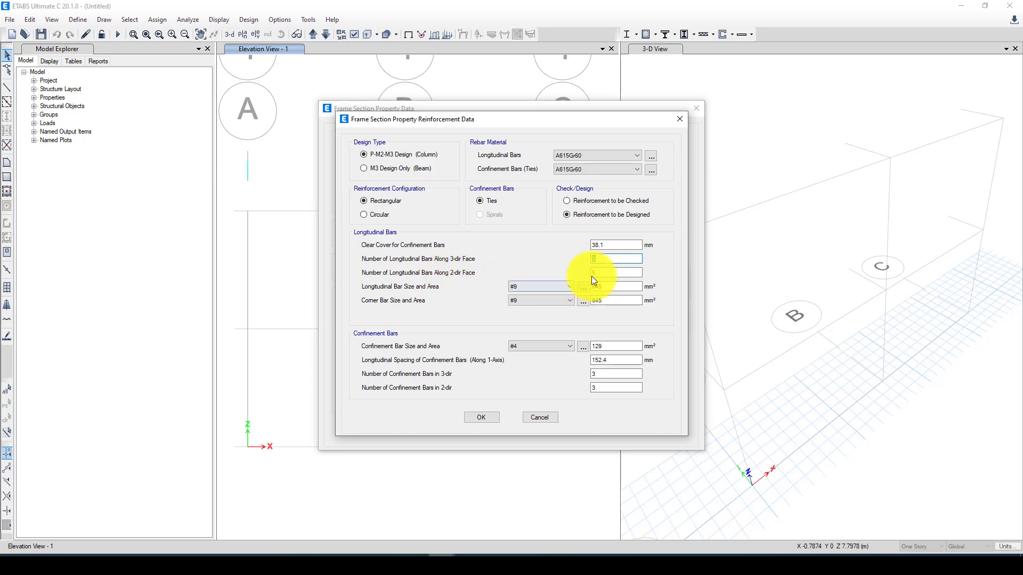
pyautogui.doubleClick(606, 271)
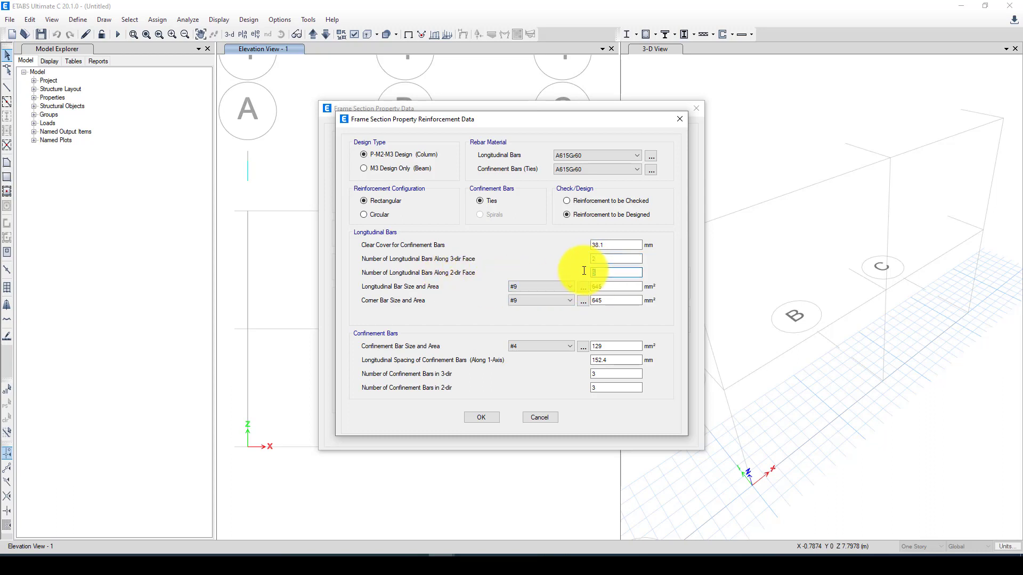
pyautogui.write('2')
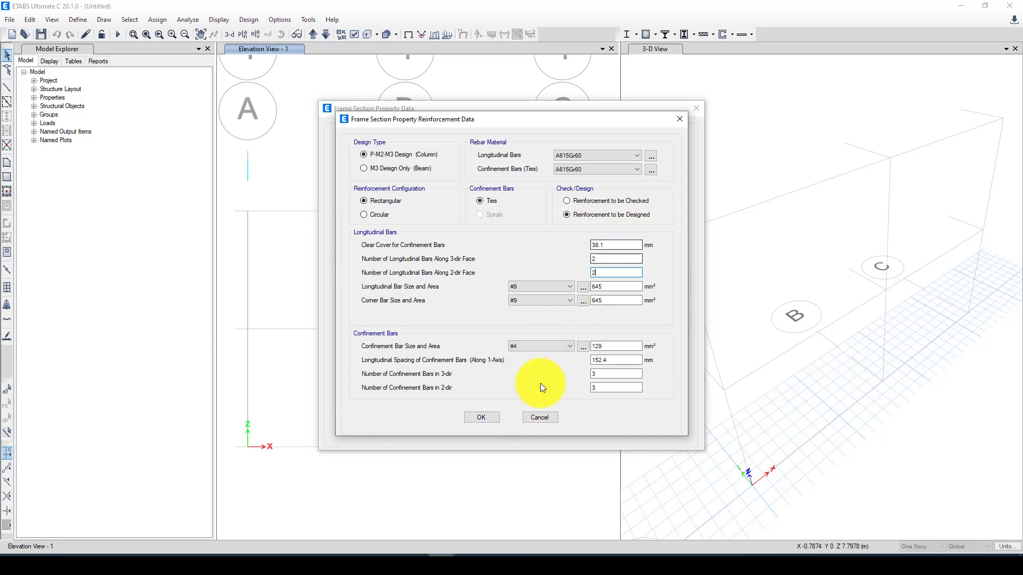
pyautogui.click(486, 417)
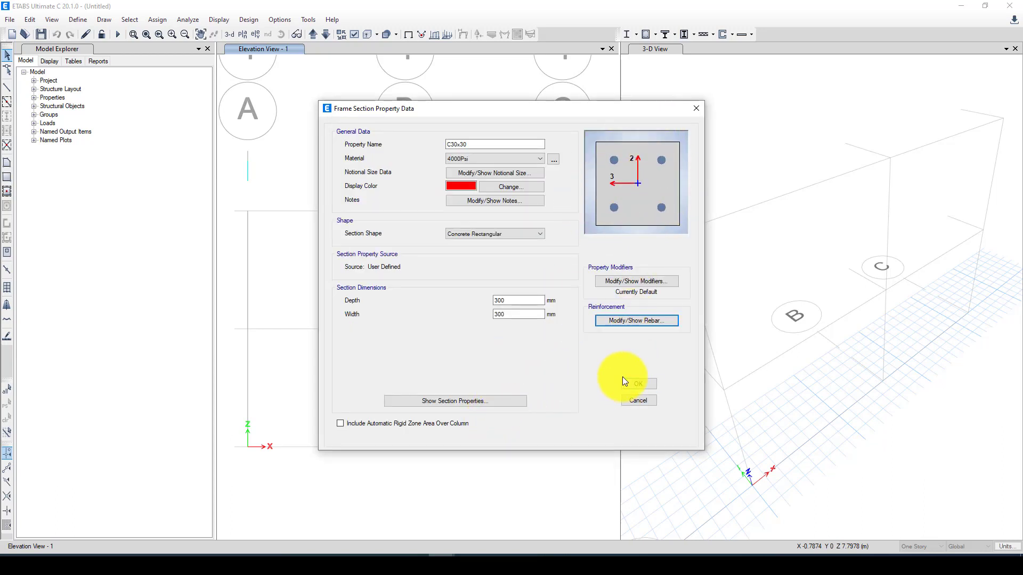
# Step: Change the C30x30 section's longitudinal and corner bars to size #8 and save the section
pyautogui.click(611, 320)
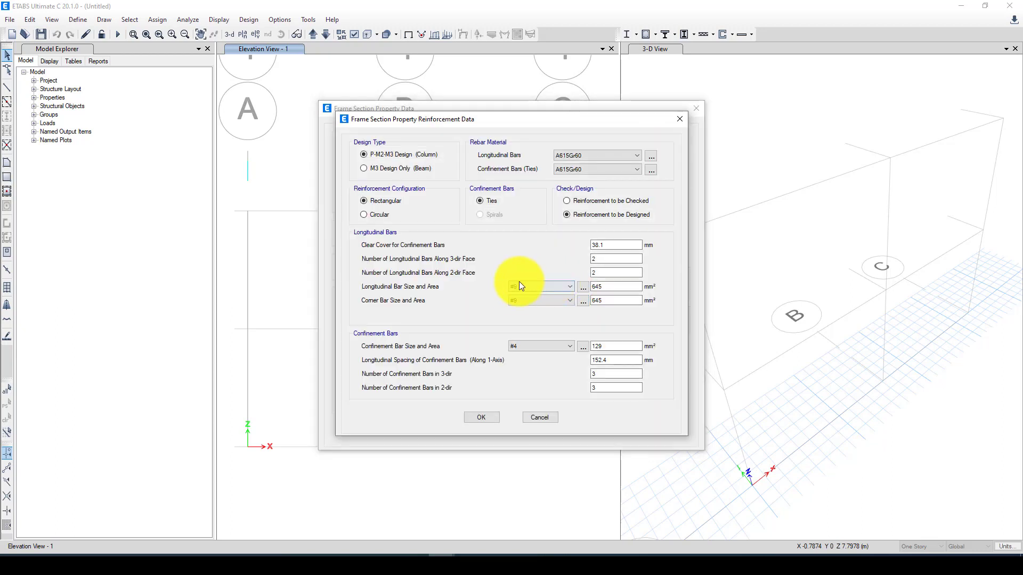
pyautogui.click(527, 289)
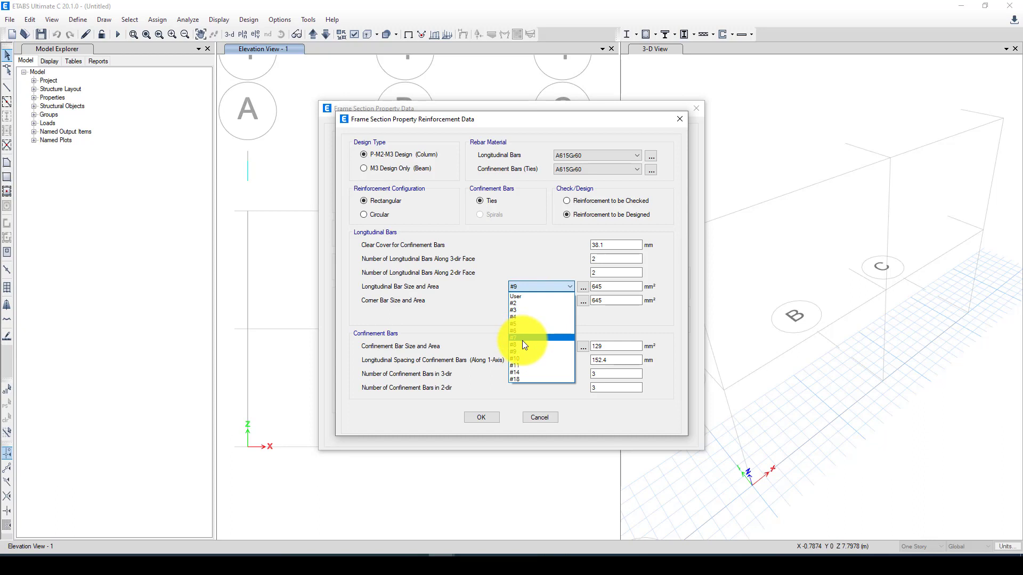
pyautogui.click(520, 346)
pyautogui.click(523, 299)
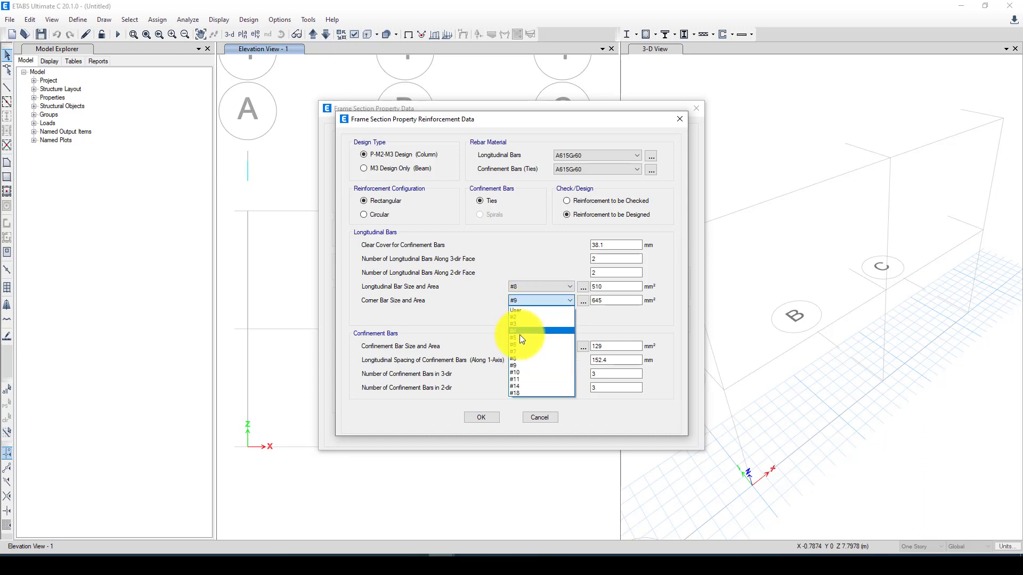
pyautogui.click(519, 358)
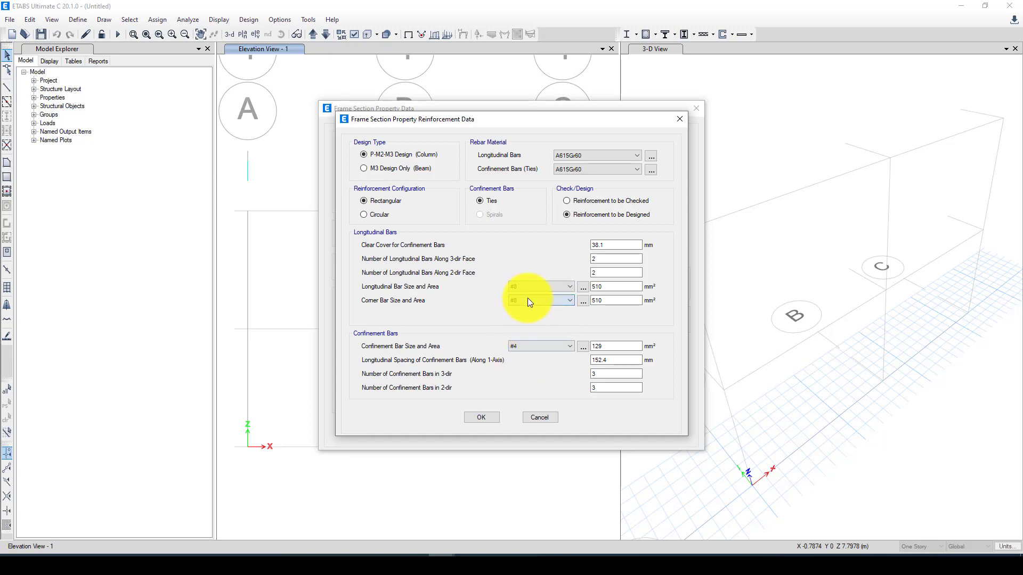
pyautogui.click(498, 423)
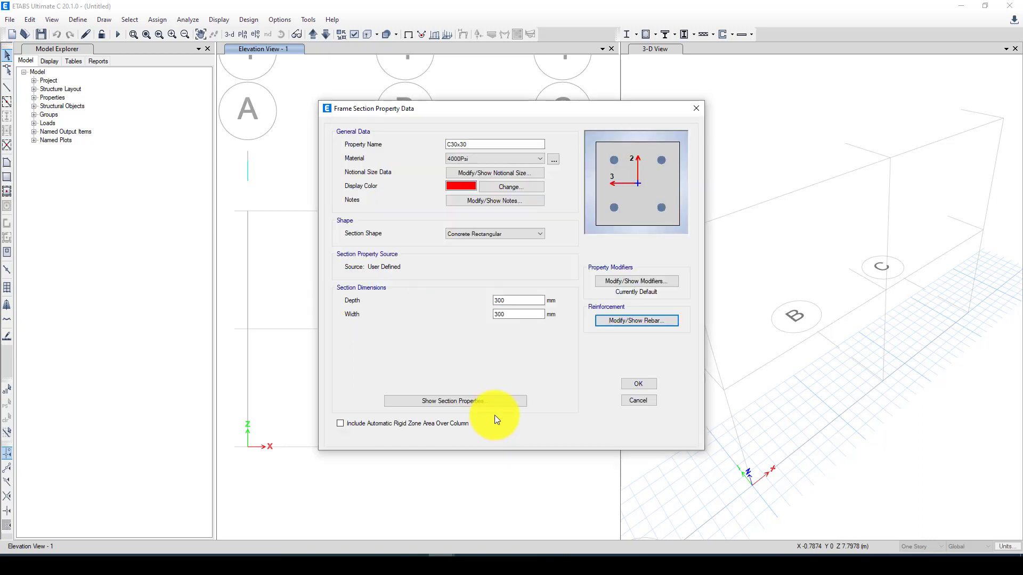
pyautogui.click(637, 383)
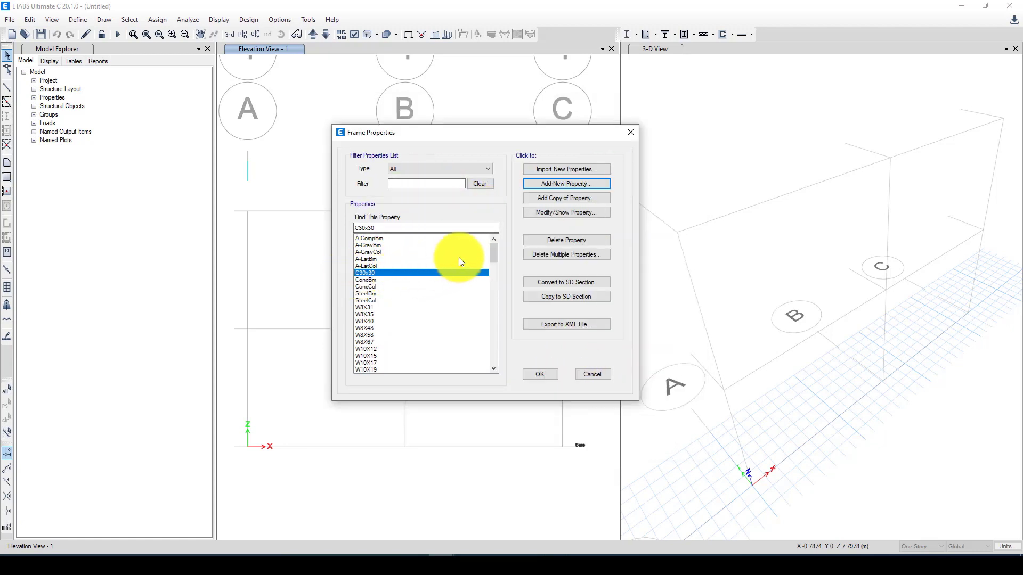
pyautogui.click(552, 181)
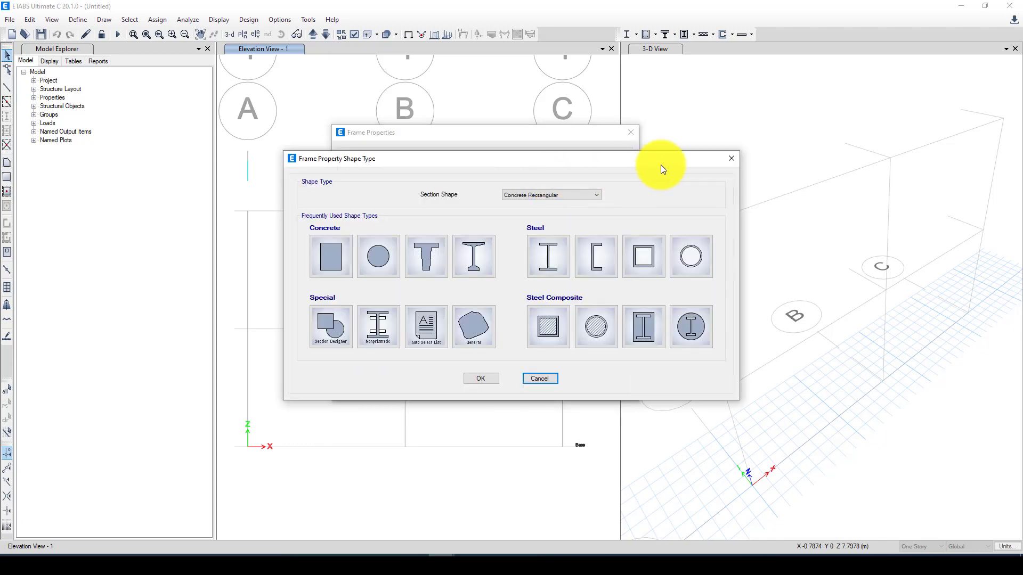
pyautogui.click(730, 158)
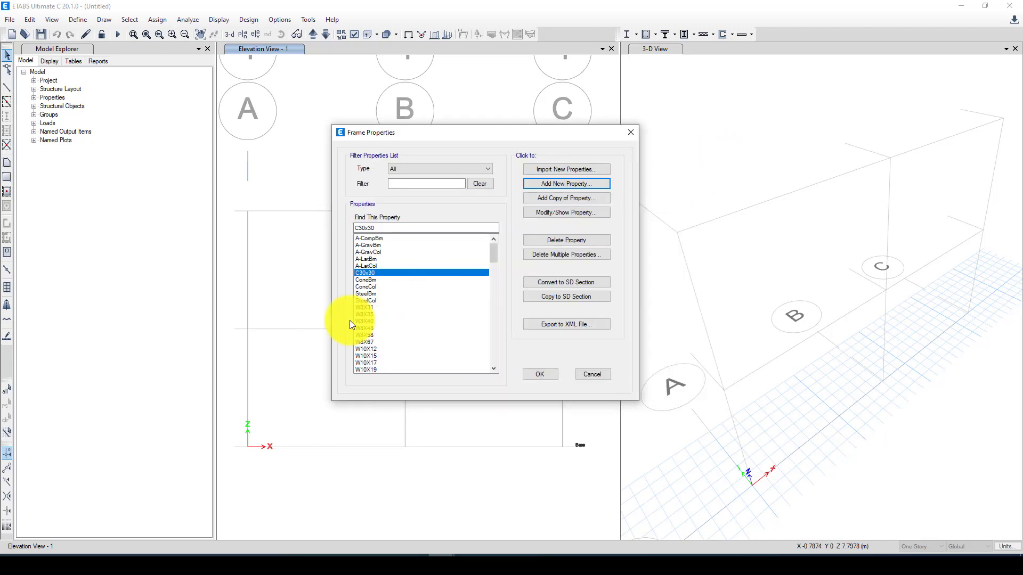
pyautogui.doubleClick(372, 277)
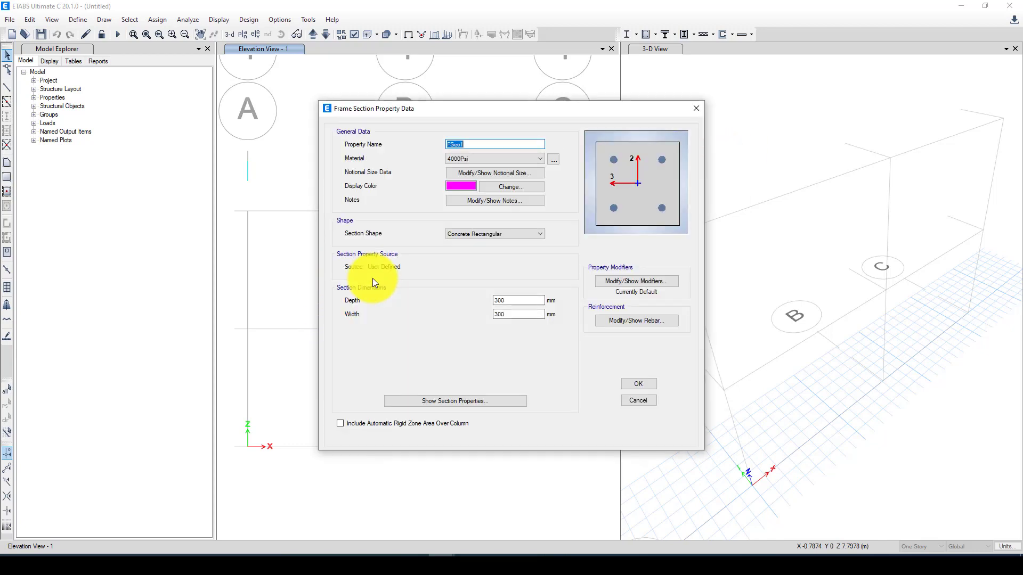
pyautogui.click(643, 403)
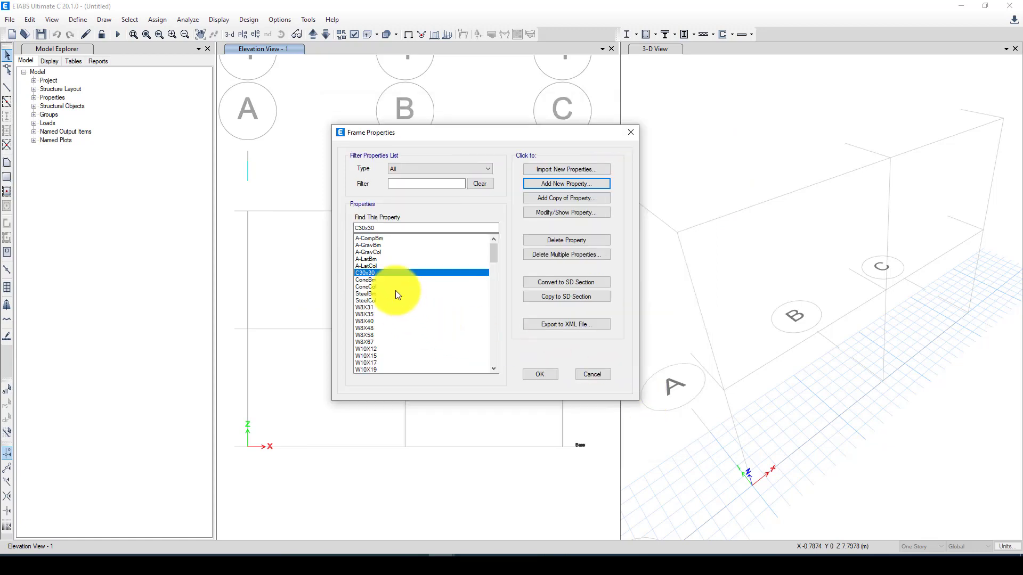
# Step: Copy the C30x30 section as B30x40 with a depth of 400 mm, checking the beam size in the Word document
pyautogui.click(552, 198)
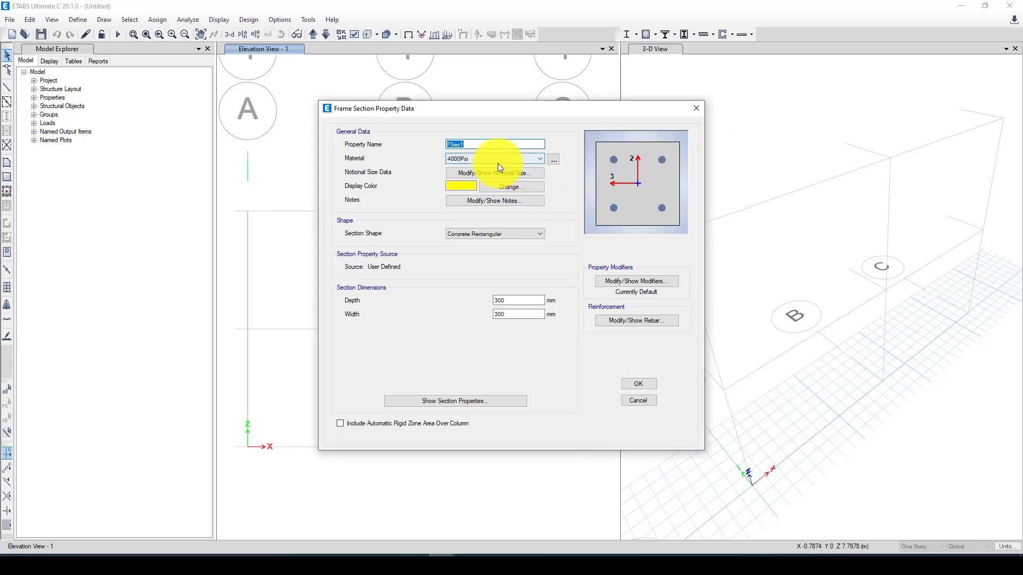
pyautogui.write('B30x40')
pyautogui.click(271, 548)
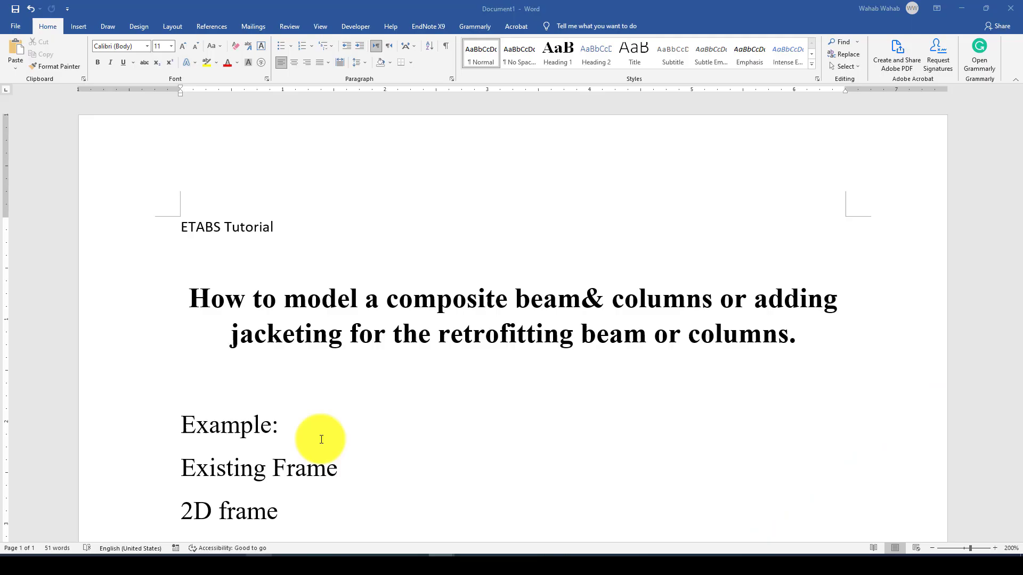
pyautogui.scroll(-7, 354, 343)
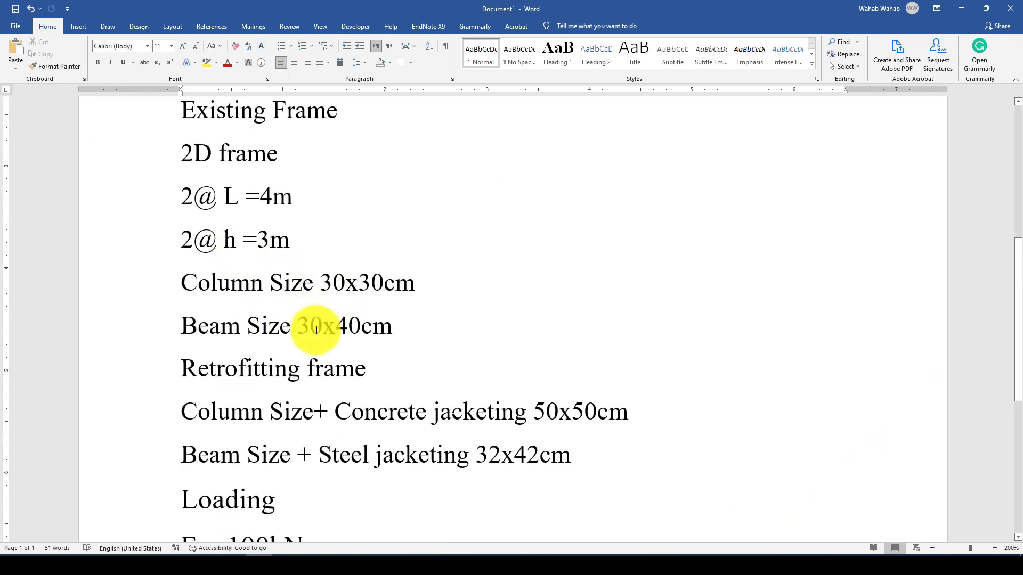
pyautogui.moveTo(299, 326); pyautogui.dragTo(322, 326)
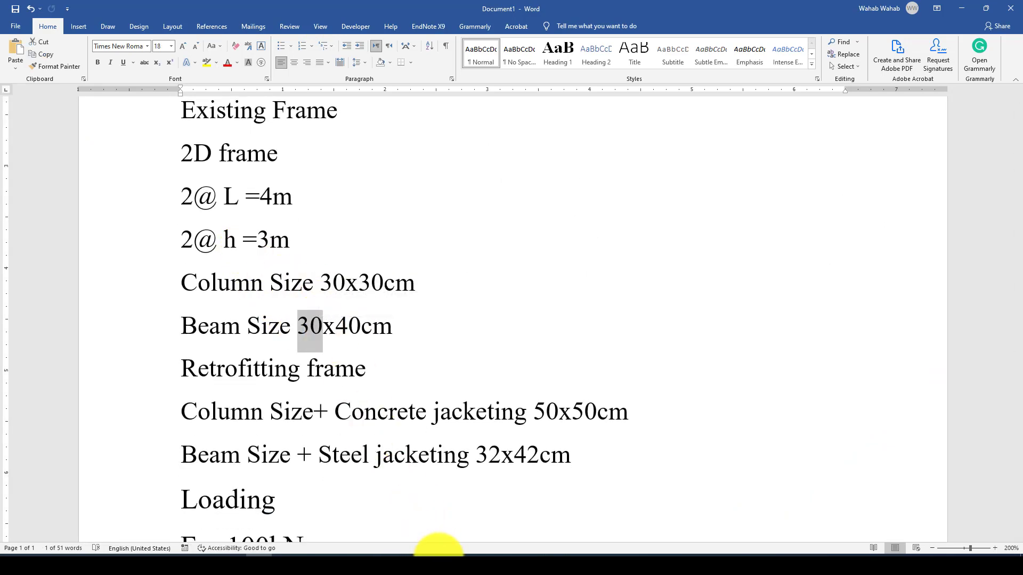
pyautogui.click(434, 555)
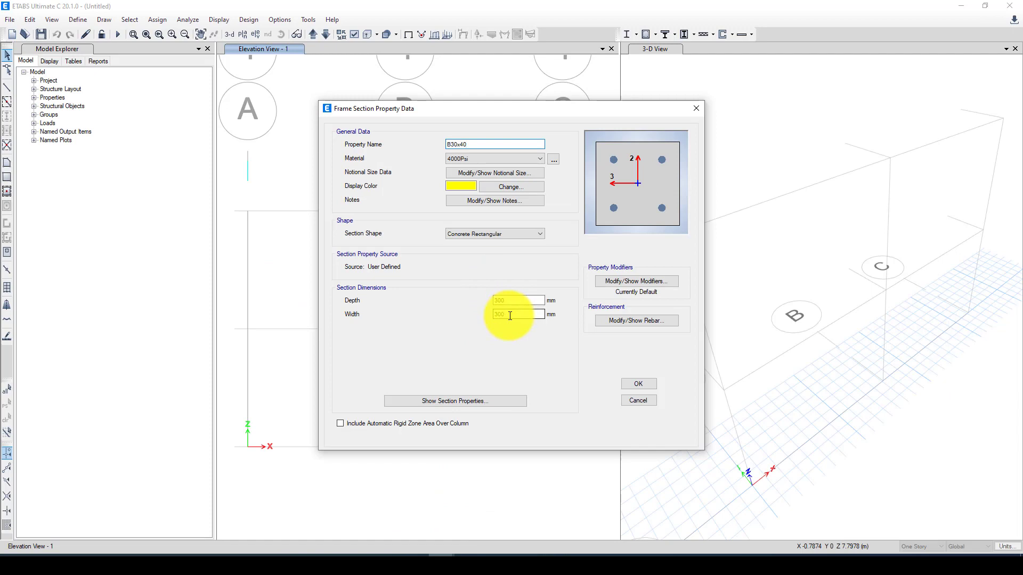
pyautogui.doubleClick(491, 301)
pyautogui.write('400')
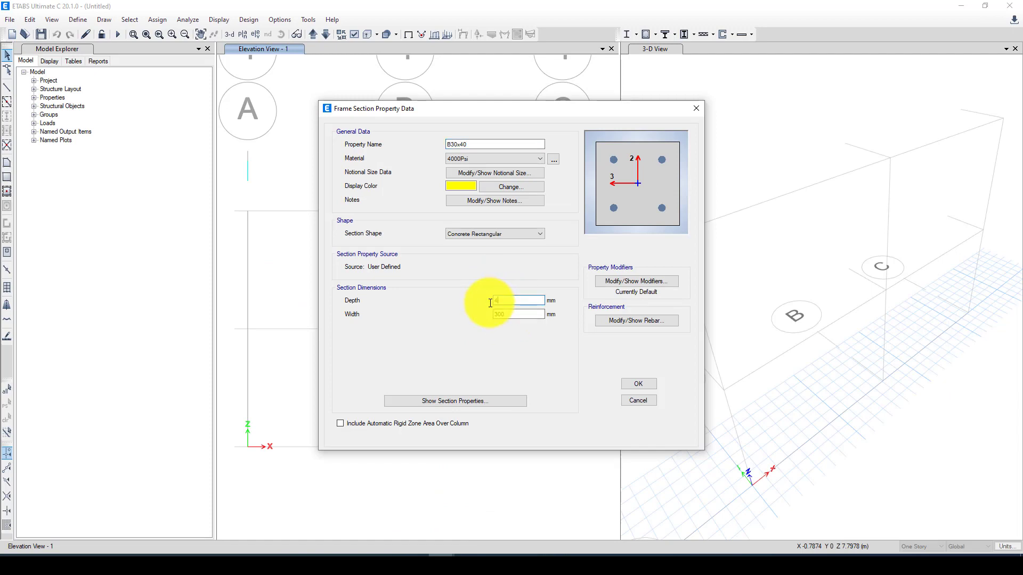
pyautogui.click(512, 315)
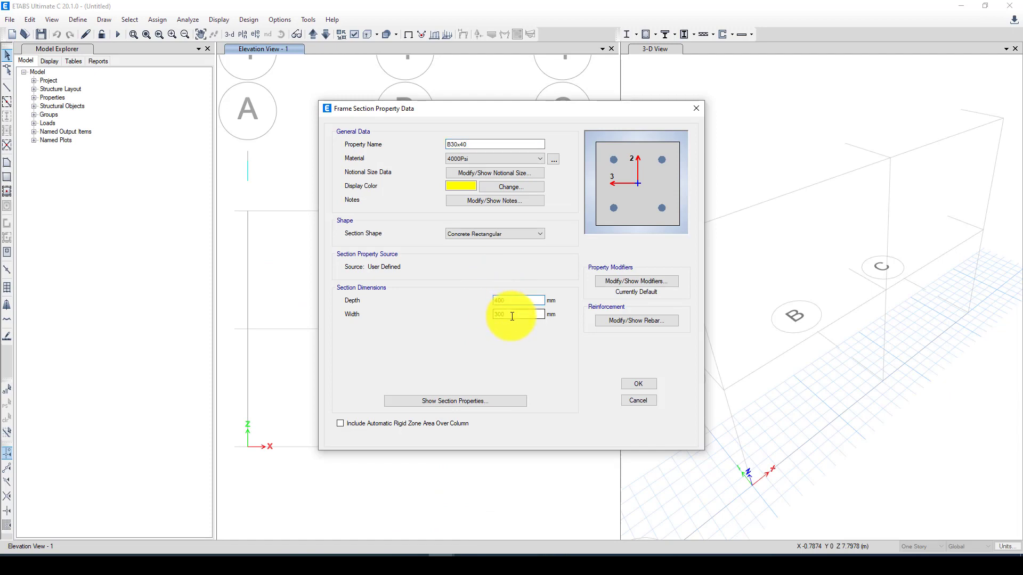
# Step: Set the B30x40 reinforcement design type to M3 Design Only (Beam) and save the frame sections
pyautogui.click(620, 321)
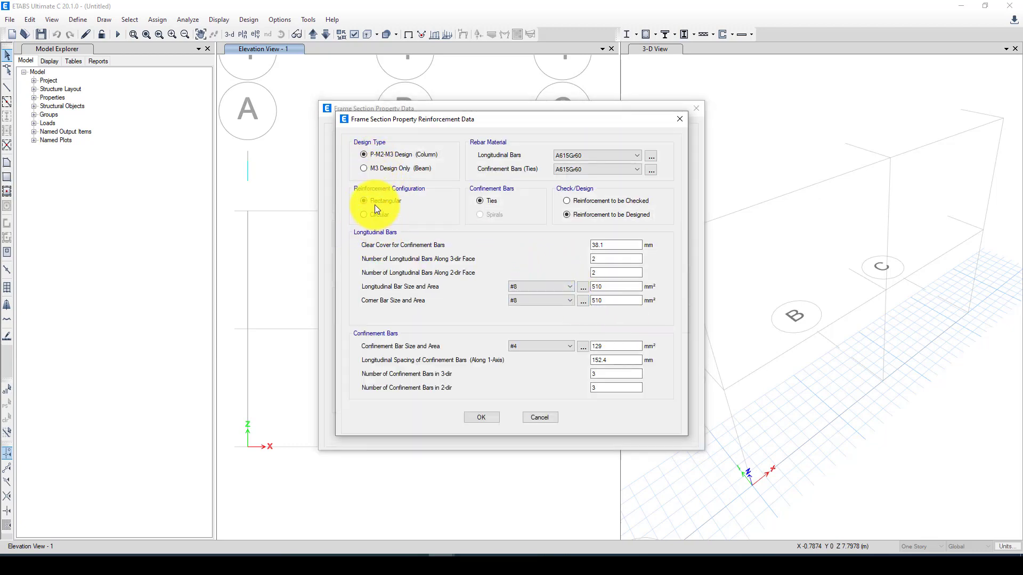
pyautogui.click(382, 169)
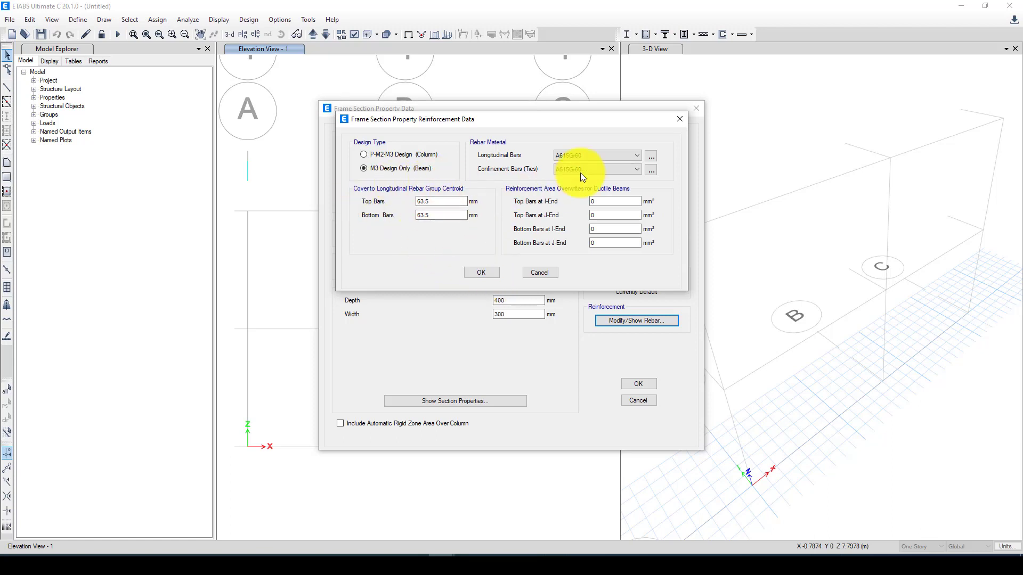
pyautogui.click(481, 271)
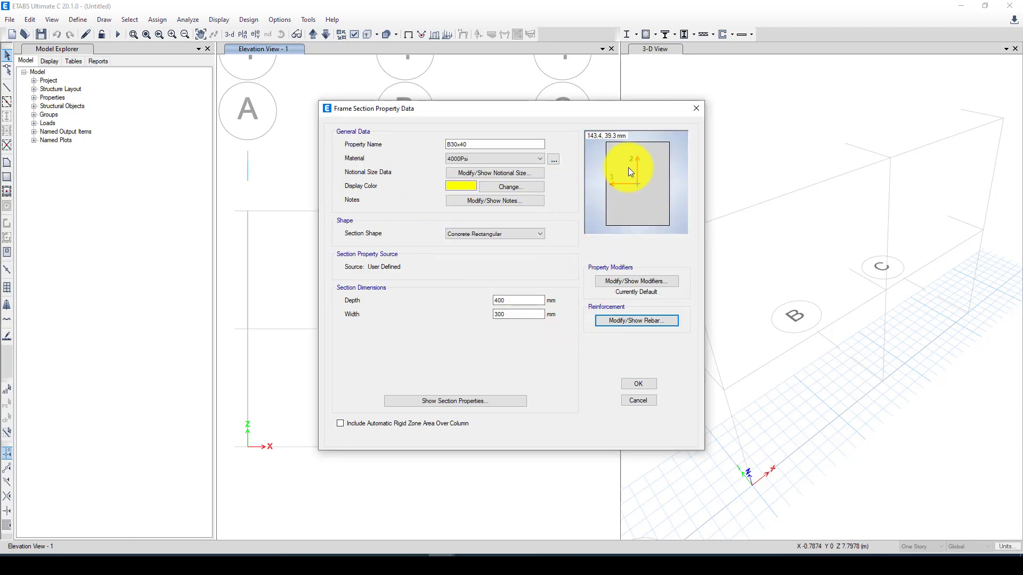
pyautogui.click(634, 384)
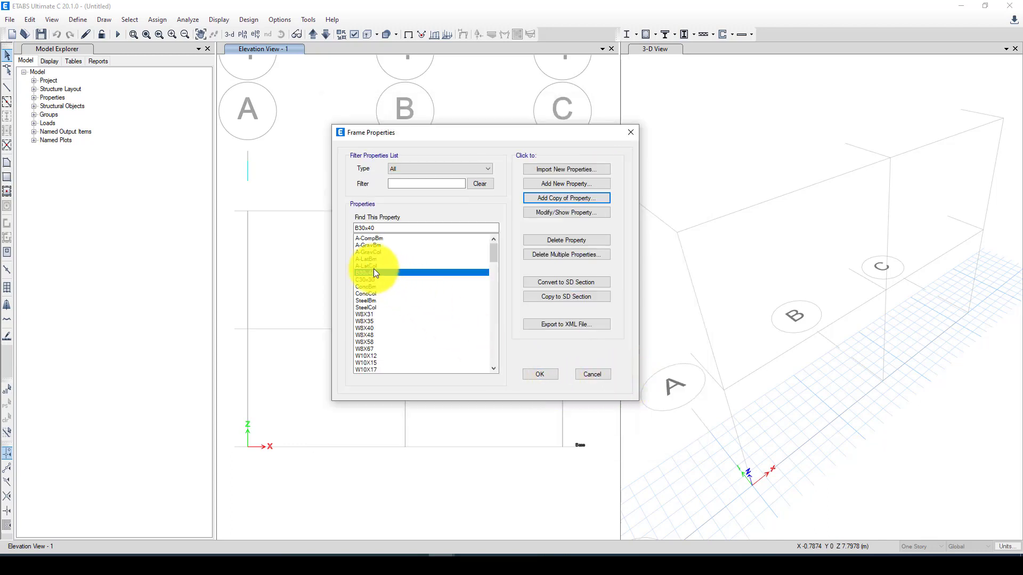
pyautogui.click(367, 279)
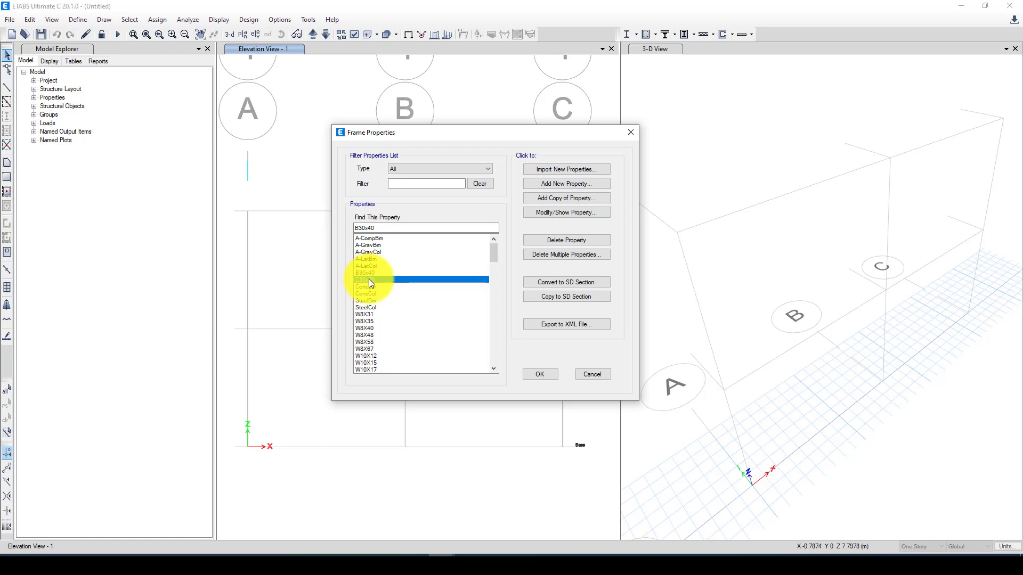
pyautogui.click(538, 374)
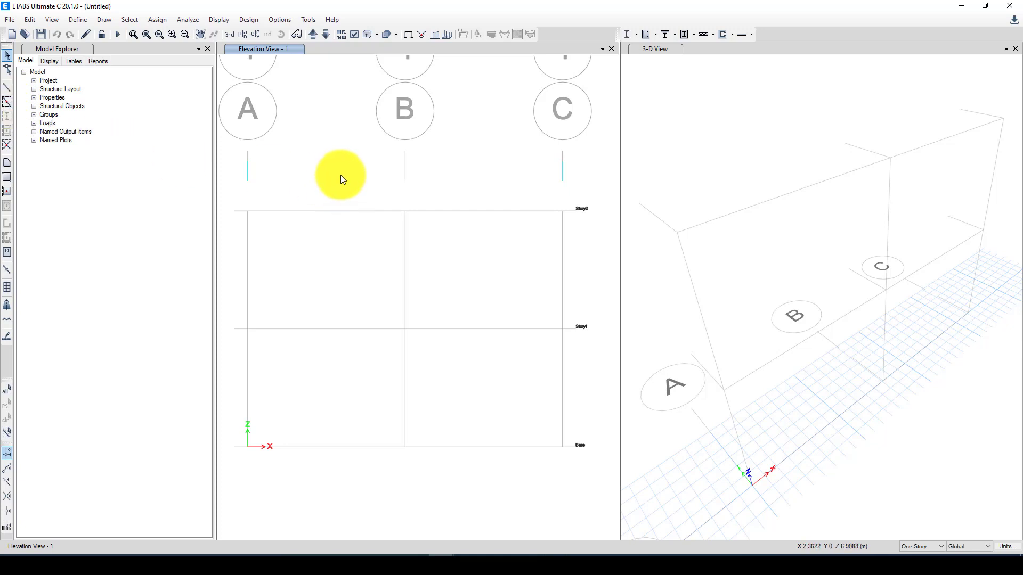
# Step: Show the Story2 plan view and make drawing apply to All Stories
pyautogui.click(7, 102)
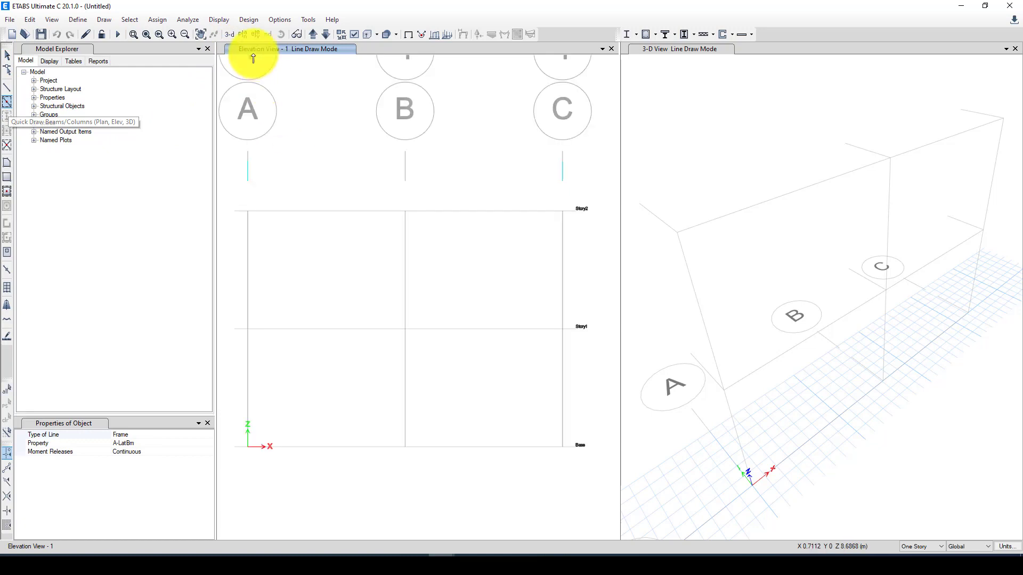
pyautogui.click(246, 33)
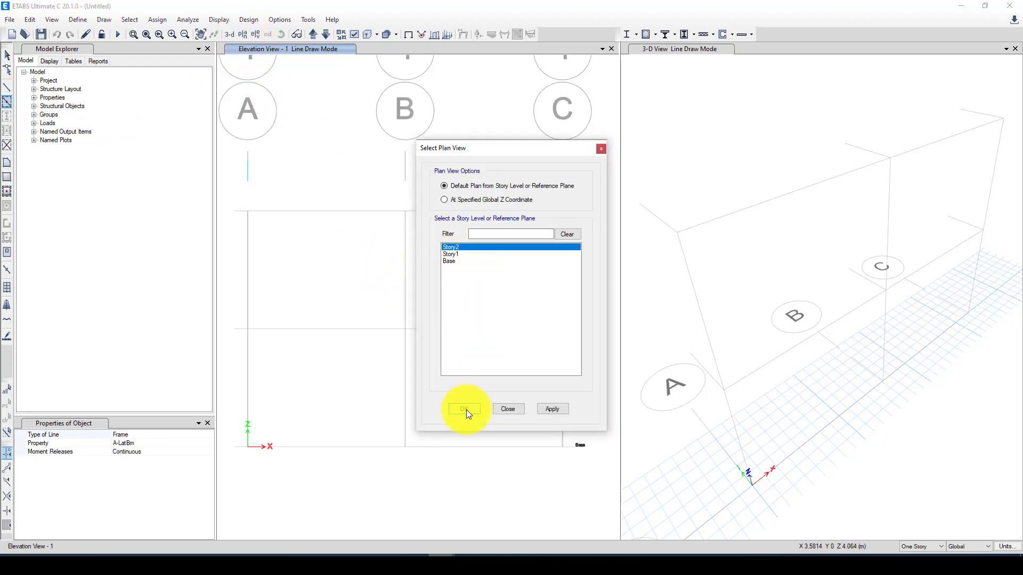
pyautogui.click(466, 410)
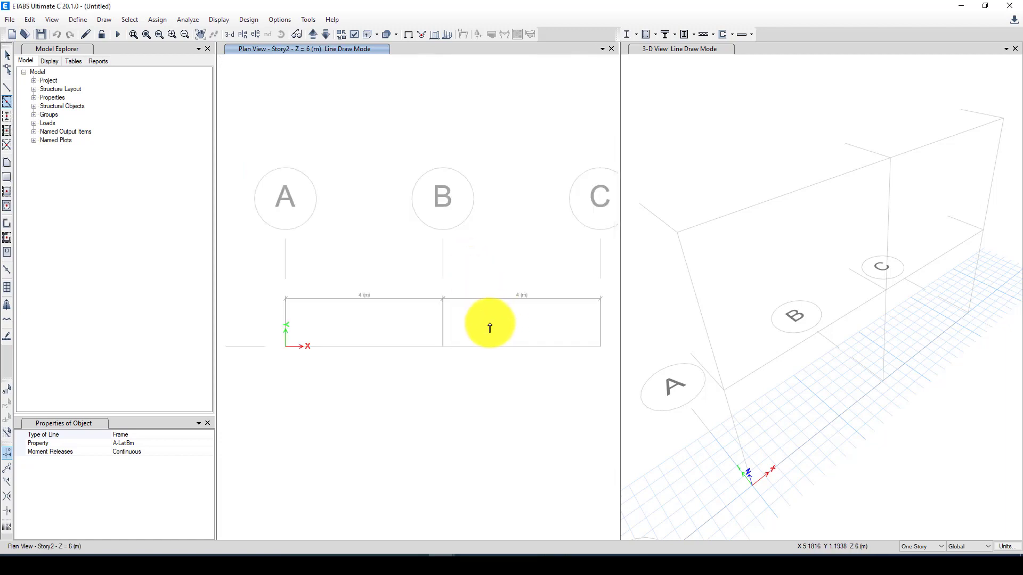
pyautogui.moveTo(935, 546)
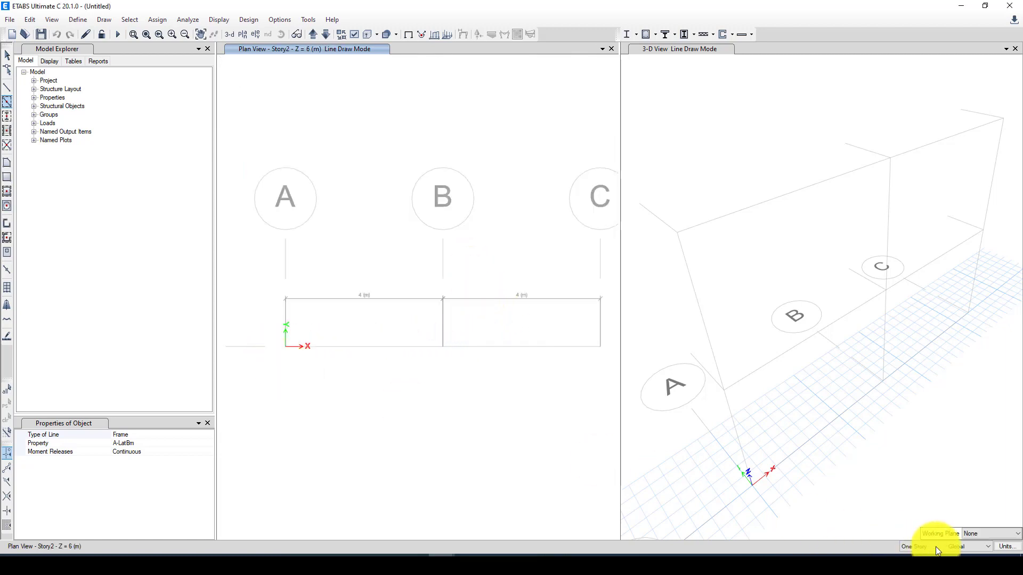
pyautogui.scroll(-1, 922, 545)
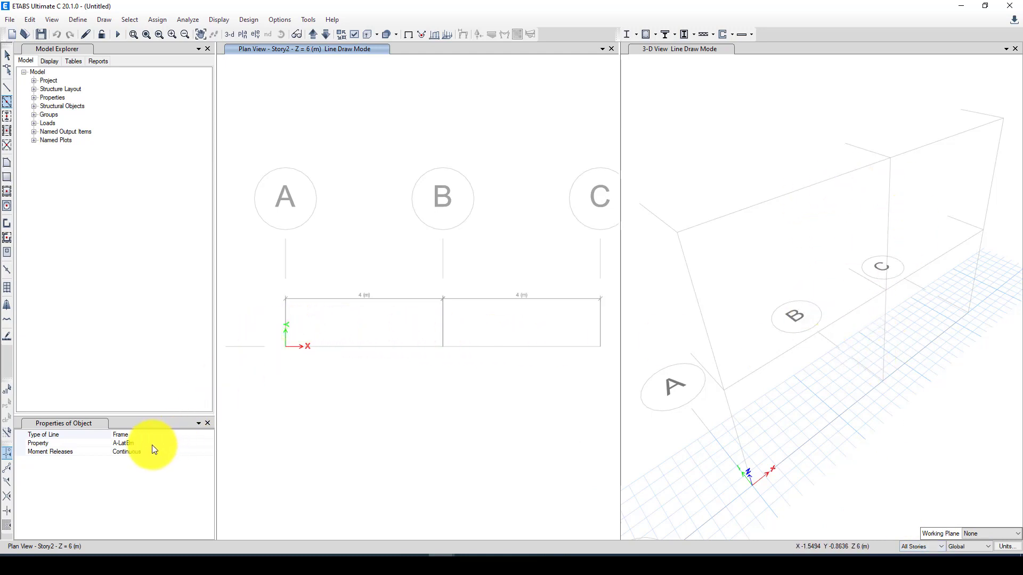
# Step: Quick-draw B30x40 beams in plan along grid line 1, covering both bays from A to C
pyautogui.click(202, 443)
pyautogui.click(209, 443)
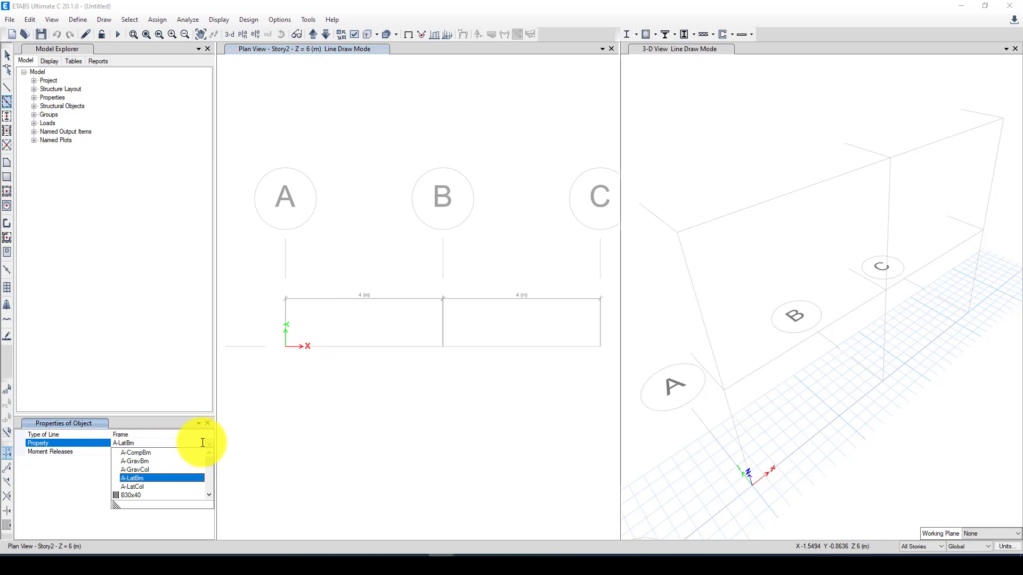
pyautogui.click(131, 495)
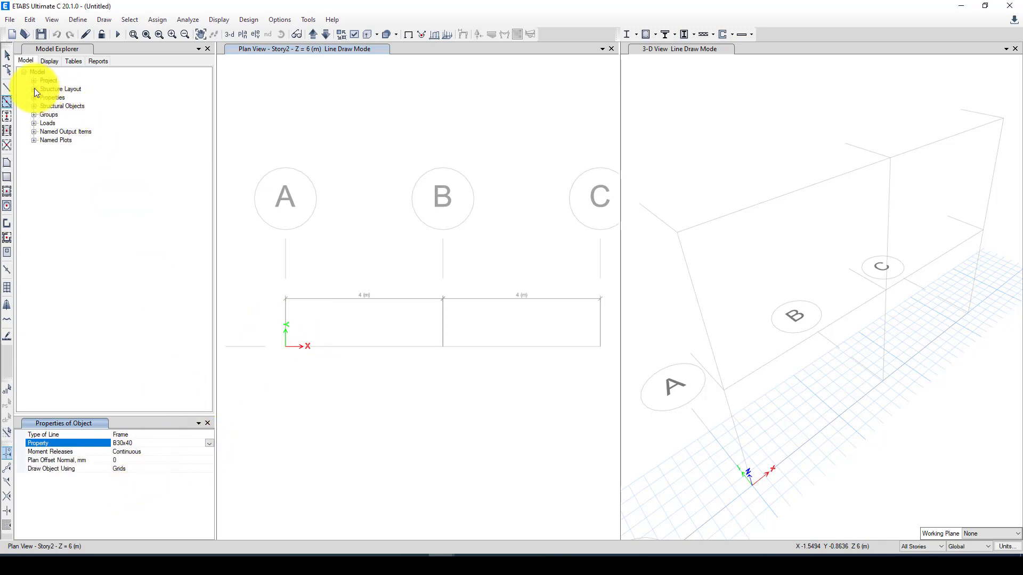
pyautogui.click(9, 107)
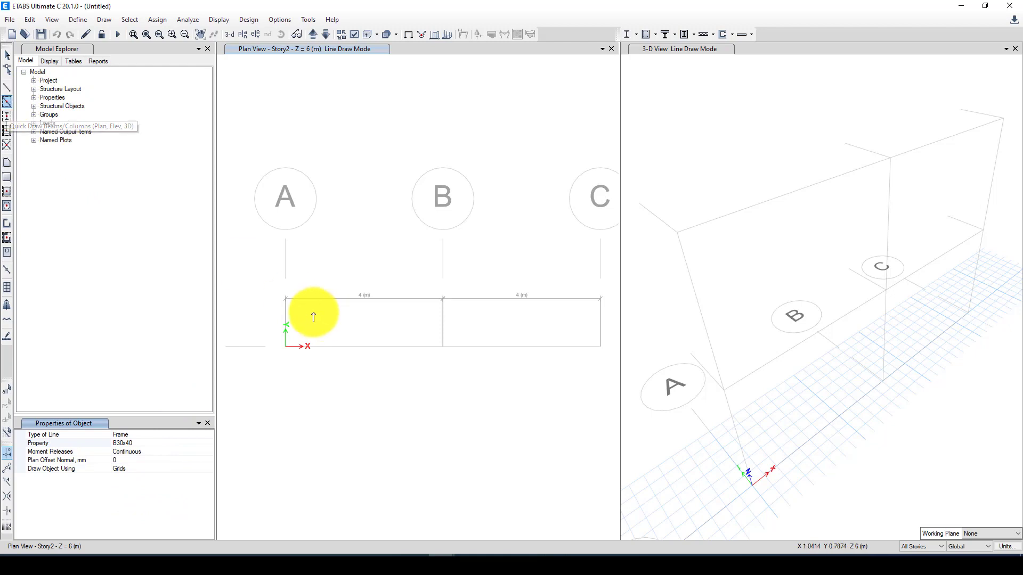
pyautogui.moveTo(256, 314)
pyautogui.mouseDown()
pyautogui.moveTo(342, 365)
pyautogui.moveTo(619, 375)
pyautogui.mouseUp()
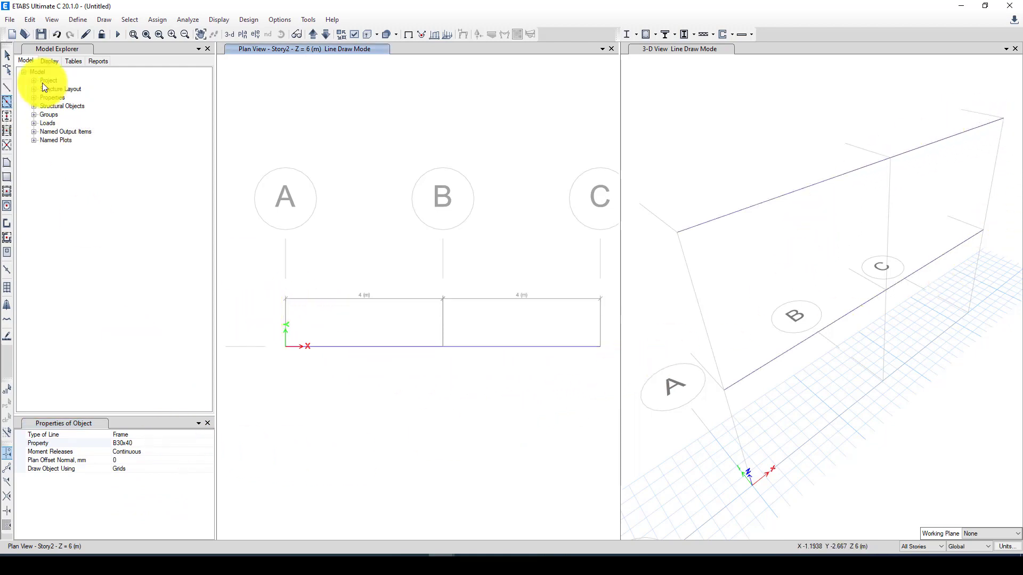
# Step: Quick-draw C30x30 columns in plan at grid intersections A, B and C
pyautogui.click(9, 120)
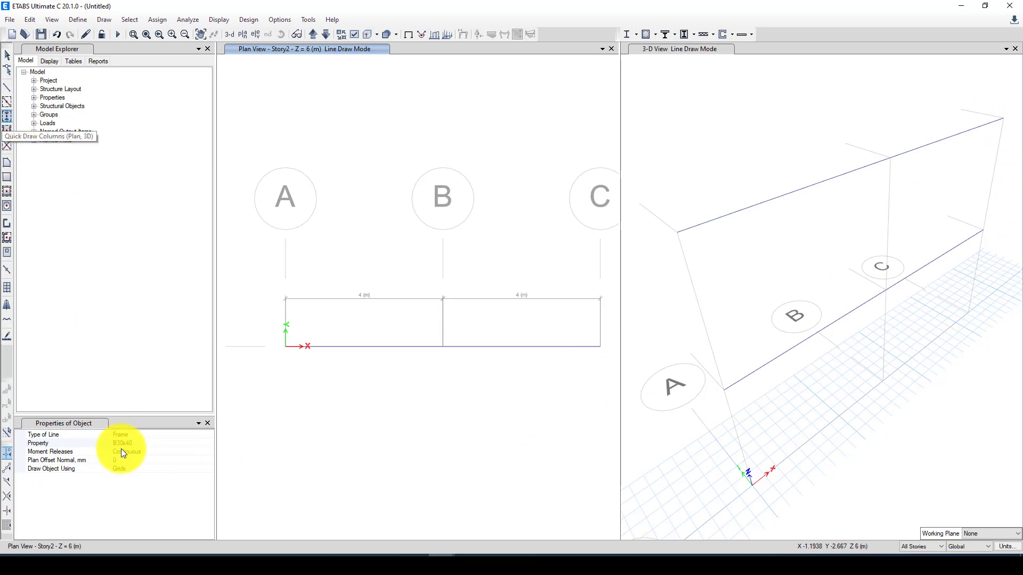
pyautogui.click(163, 436)
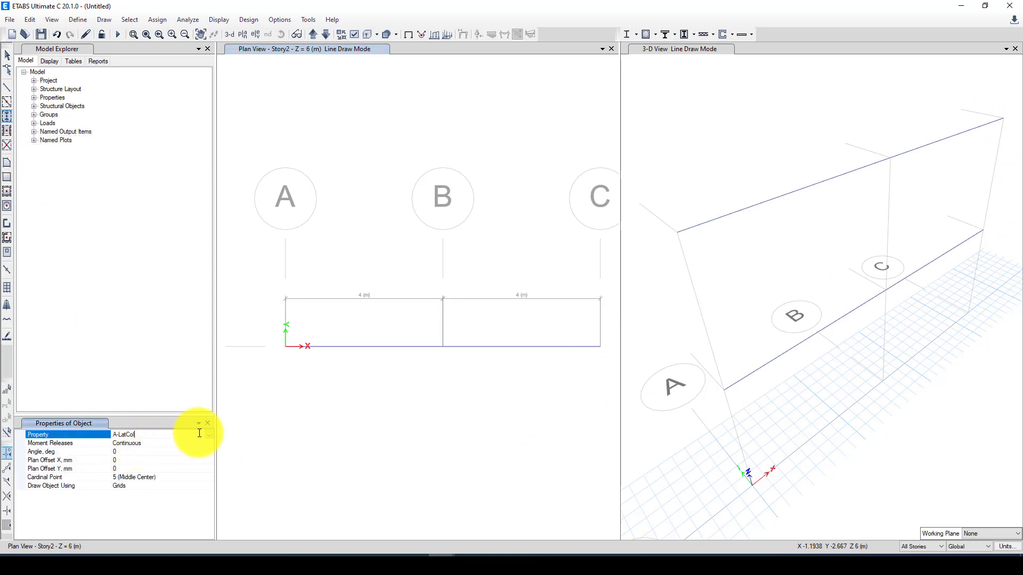
pyautogui.click(210, 435)
pyautogui.scroll(-2, 133, 487)
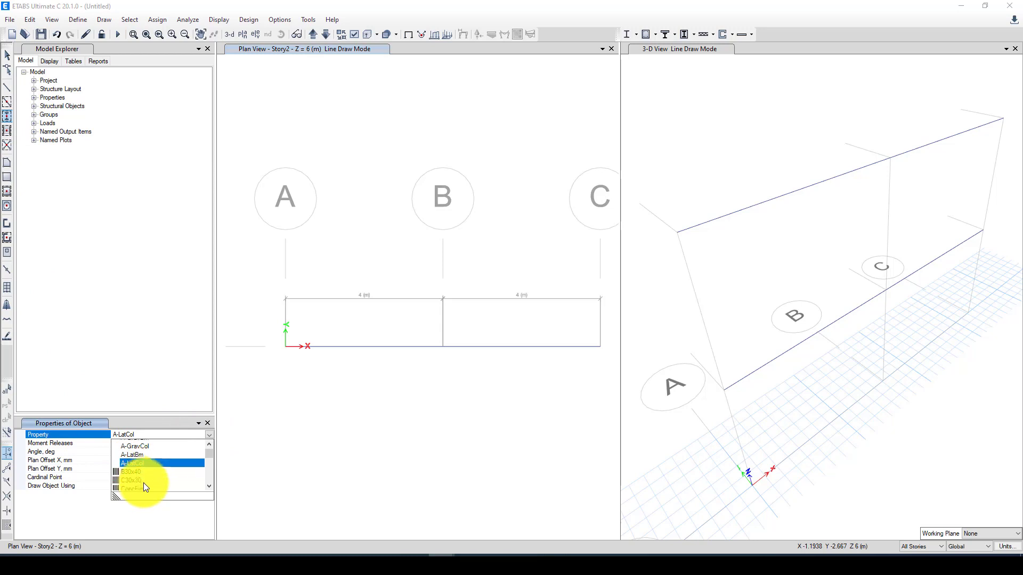
pyautogui.click(139, 446)
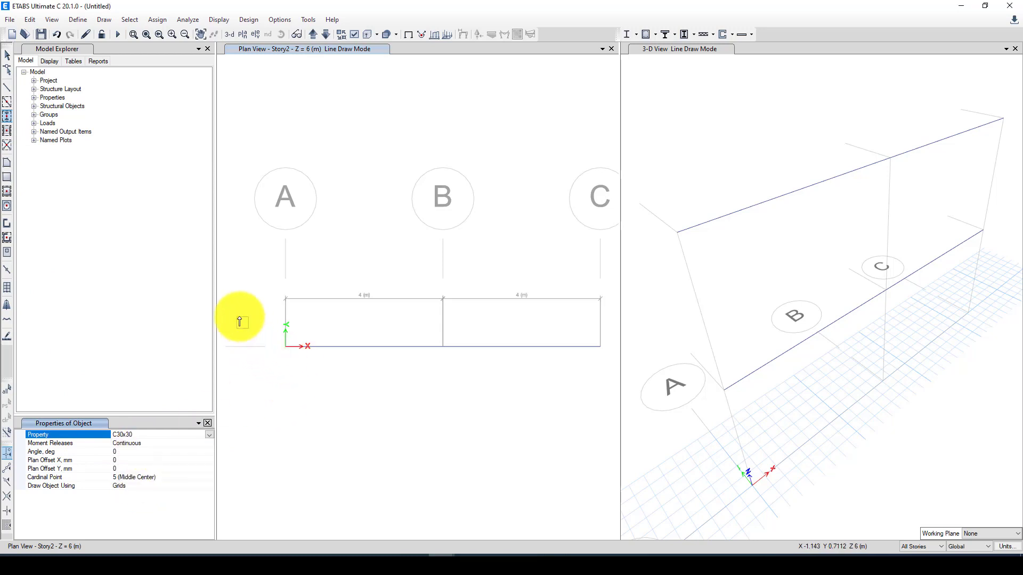
pyautogui.moveTo(237, 315)
pyautogui.mouseDown()
pyautogui.moveTo(440, 372)
pyautogui.moveTo(611, 372)
pyautogui.moveTo(601, 371)
pyautogui.mouseUp()
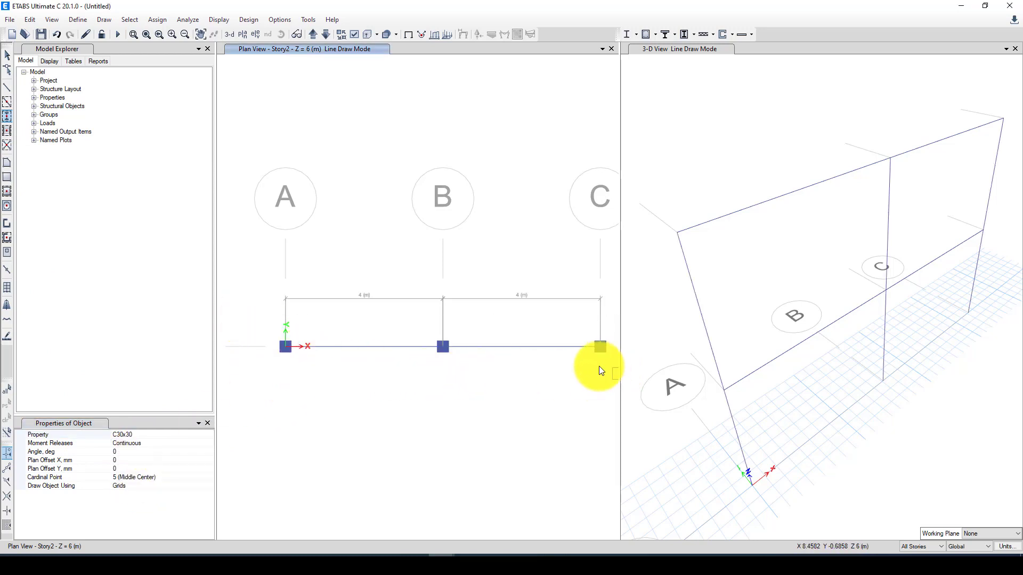
pyautogui.click(7, 55)
# Step: Display the frame members as extruded solids in the 3-D view and inspect the frame
pyautogui.click(736, 109)
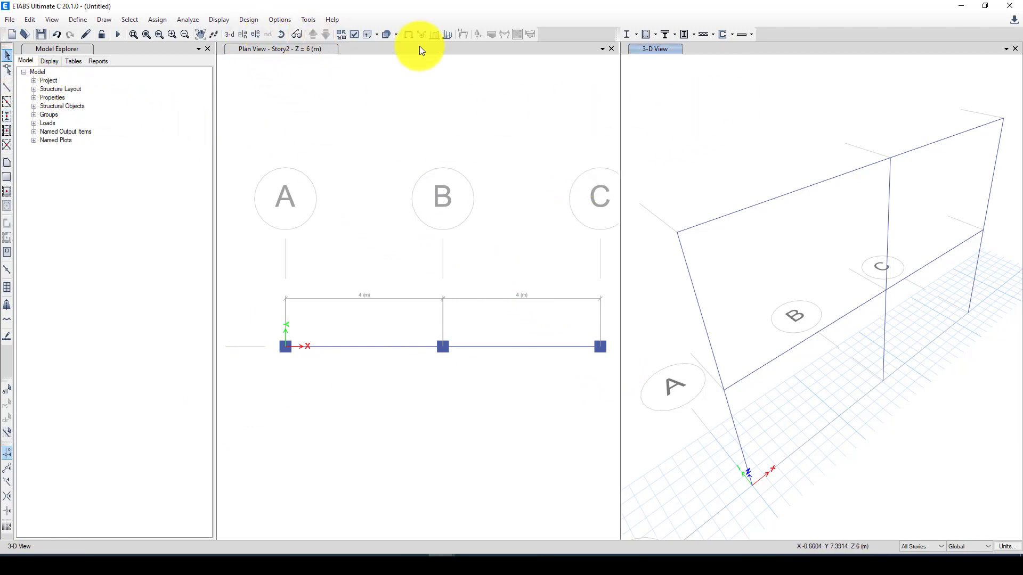
pyautogui.click(387, 35)
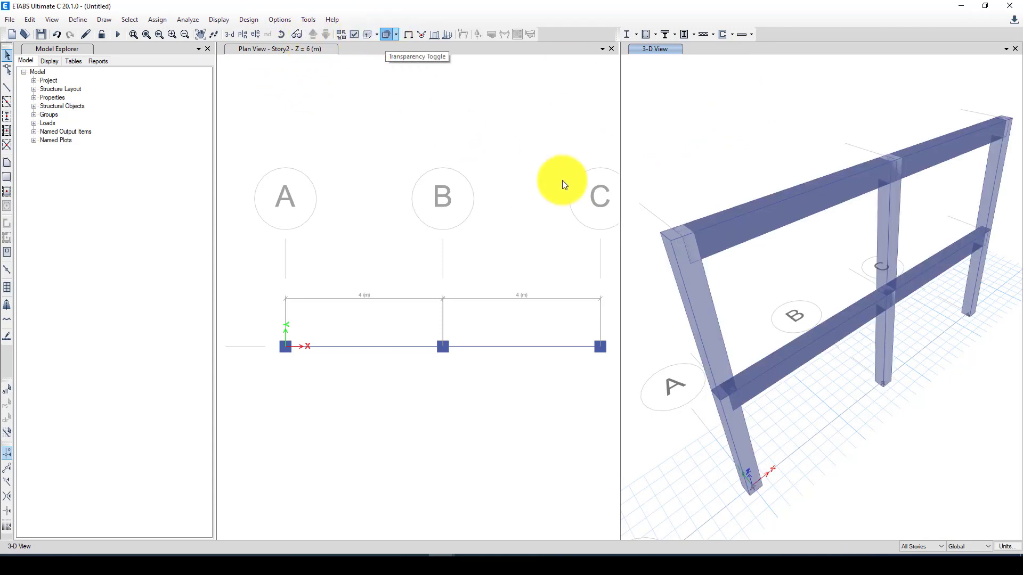
pyautogui.click(907, 227)
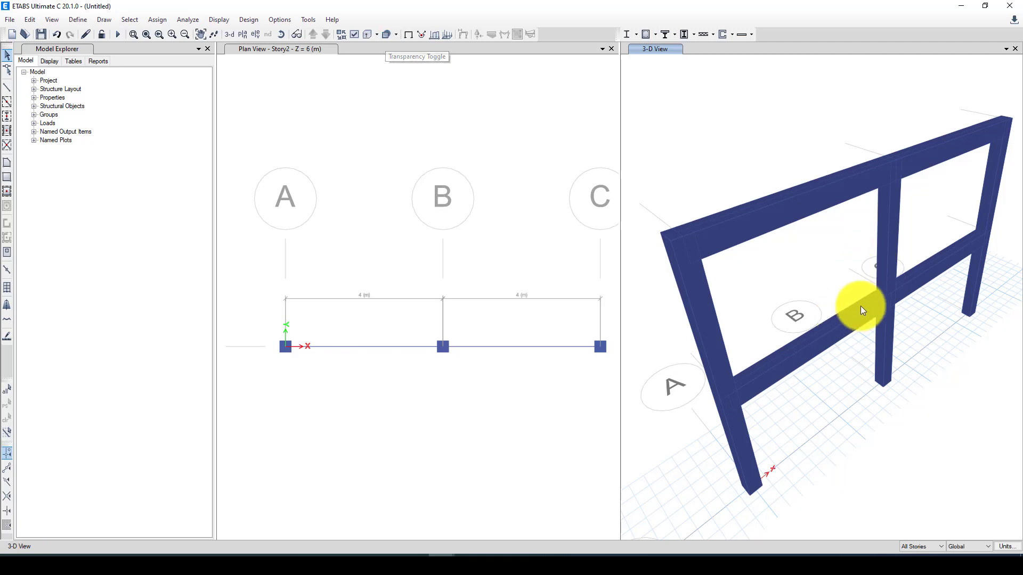
pyautogui.keyDown('shift'); pyautogui.moveTo(883, 289); pyautogui.dragTo(899, 266, button='middle'); pyautogui.keyUp('shift')
# Step: Replace the Story2 plan view with the elevation view along grid line 1
pyautogui.click(340, 237)
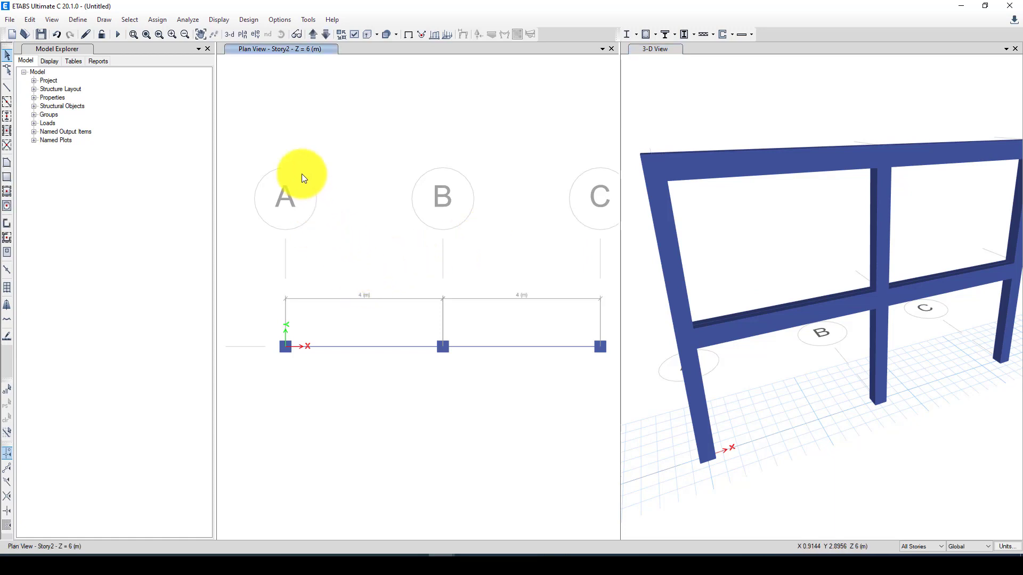
pyautogui.click(254, 34)
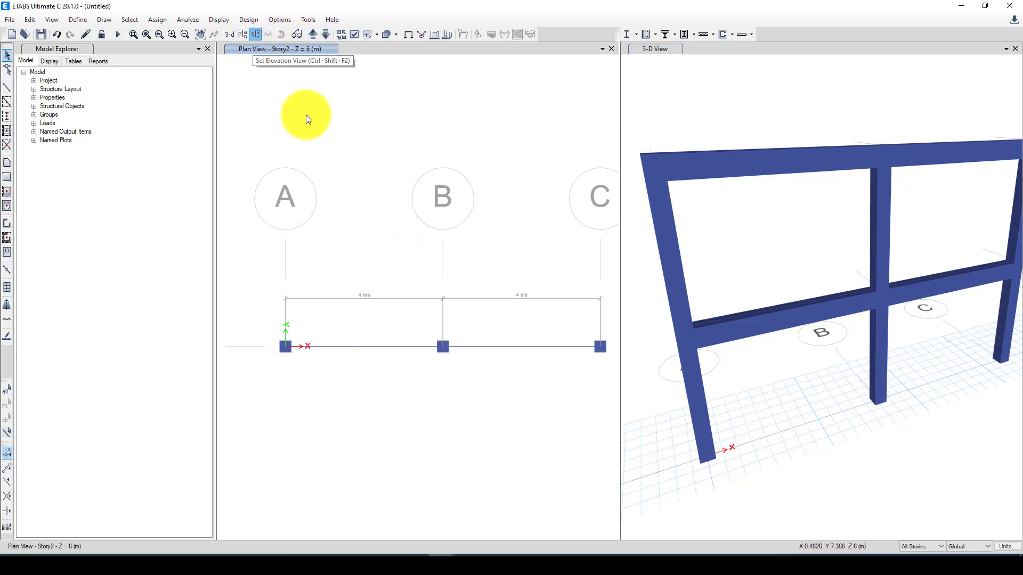
pyautogui.click(423, 237)
pyautogui.click(418, 243)
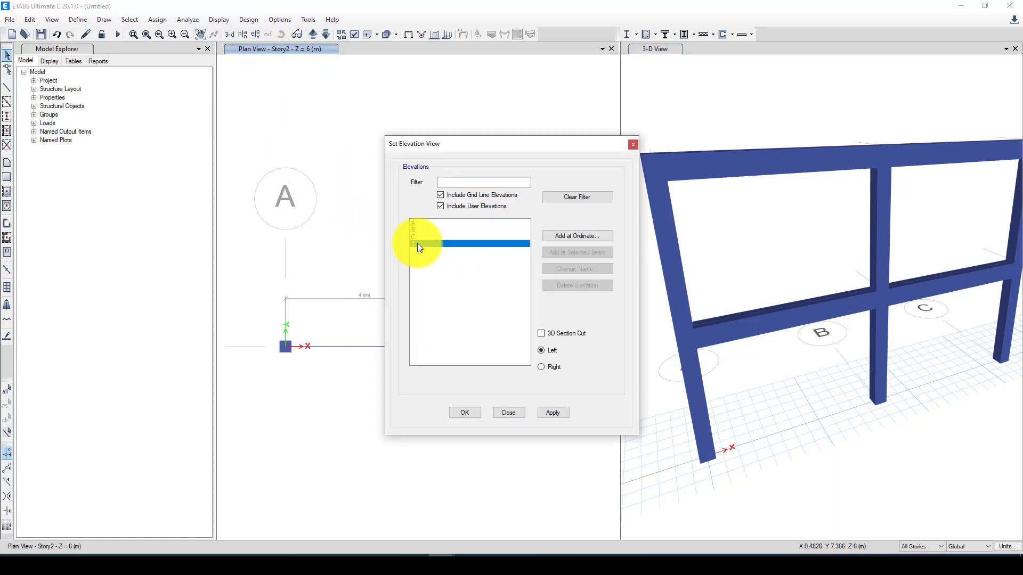
pyautogui.click(468, 414)
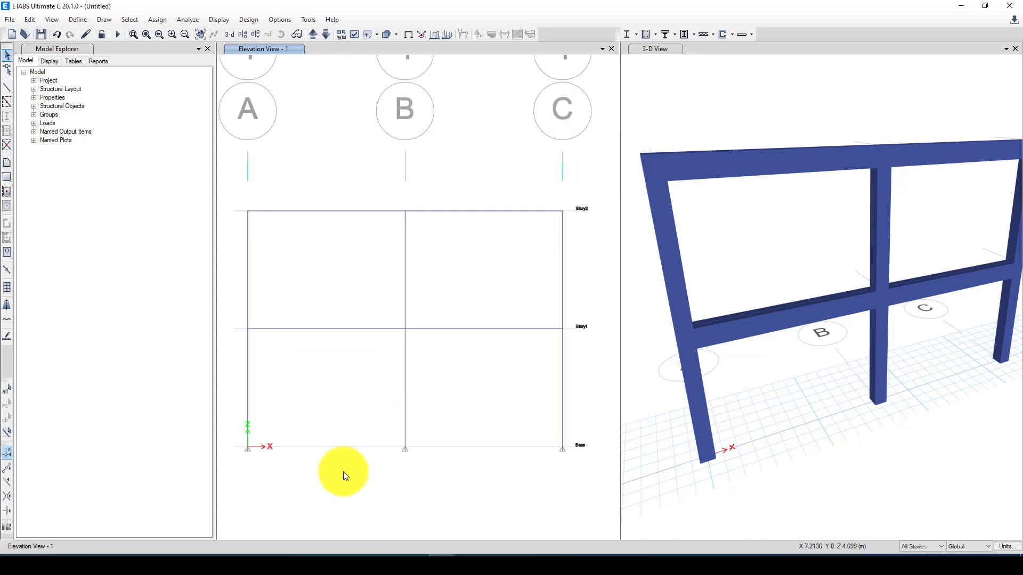
# Step: Assign fixed restraints to the three base joints at grid lines A, B and C
pyautogui.moveTo(224, 441); pyautogui.dragTo(579, 472)
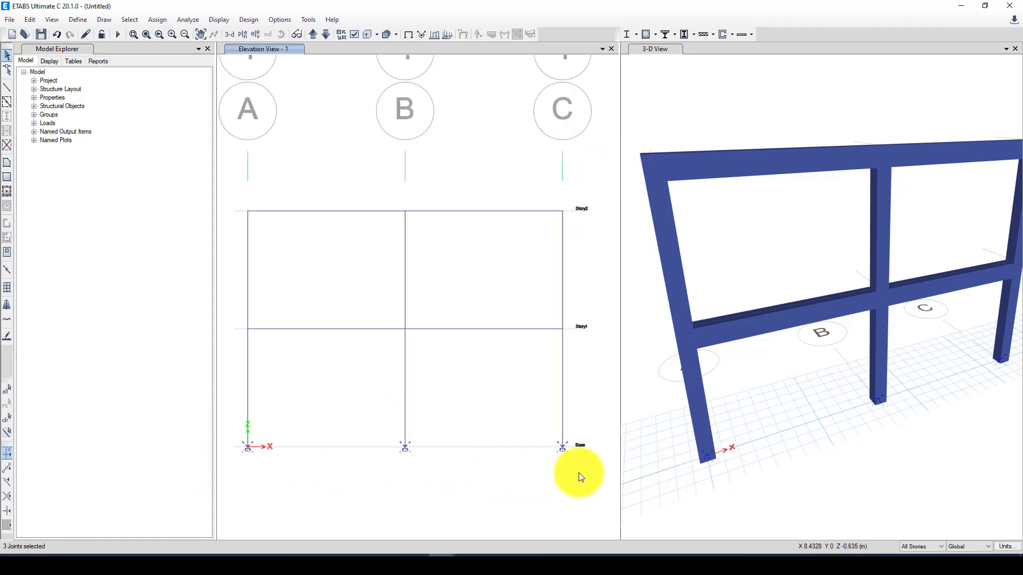
pyautogui.click(157, 19)
pyautogui.moveTo(180, 37)
pyautogui.click(341, 34)
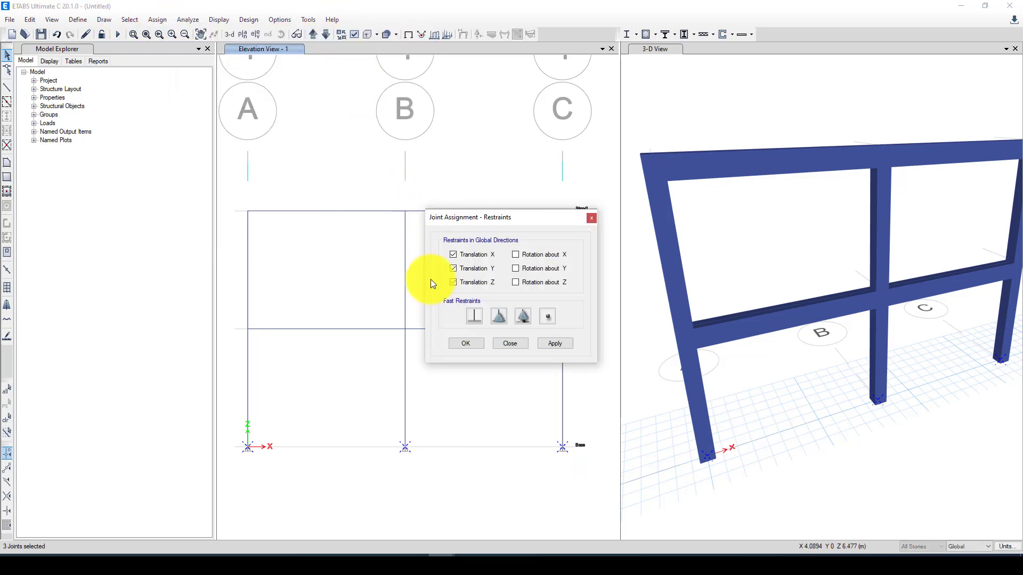
pyautogui.click(475, 318)
pyautogui.click(467, 342)
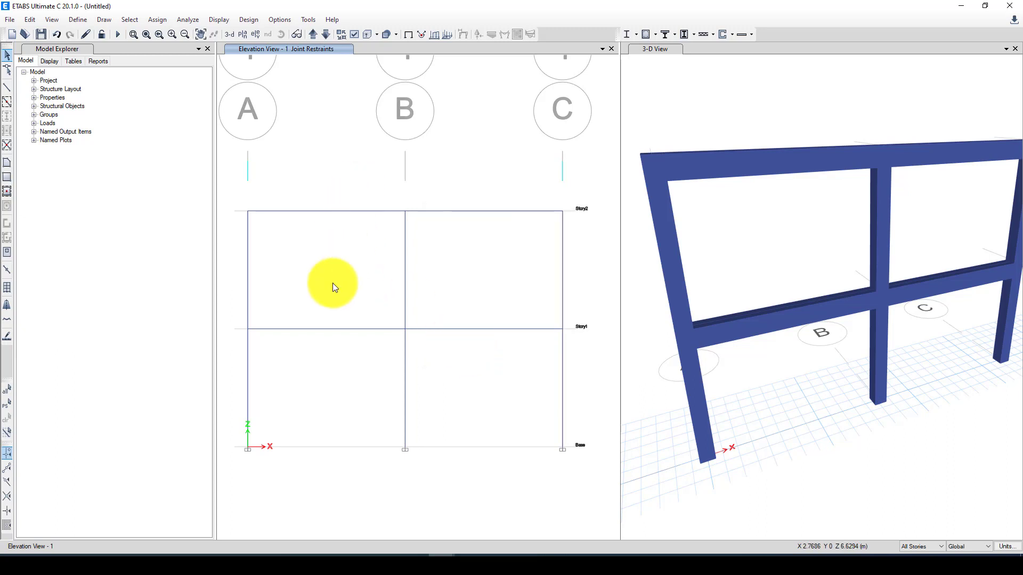
# Step: Assign a uniform Dead load of 10 kN/m in the Gravity direction to all four beams at Story1 and Story2
pyautogui.moveTo(354, 184); pyautogui.dragTo(317, 368)
pyautogui.moveTo(507, 201); pyautogui.dragTo(469, 362)
pyautogui.click(158, 19)
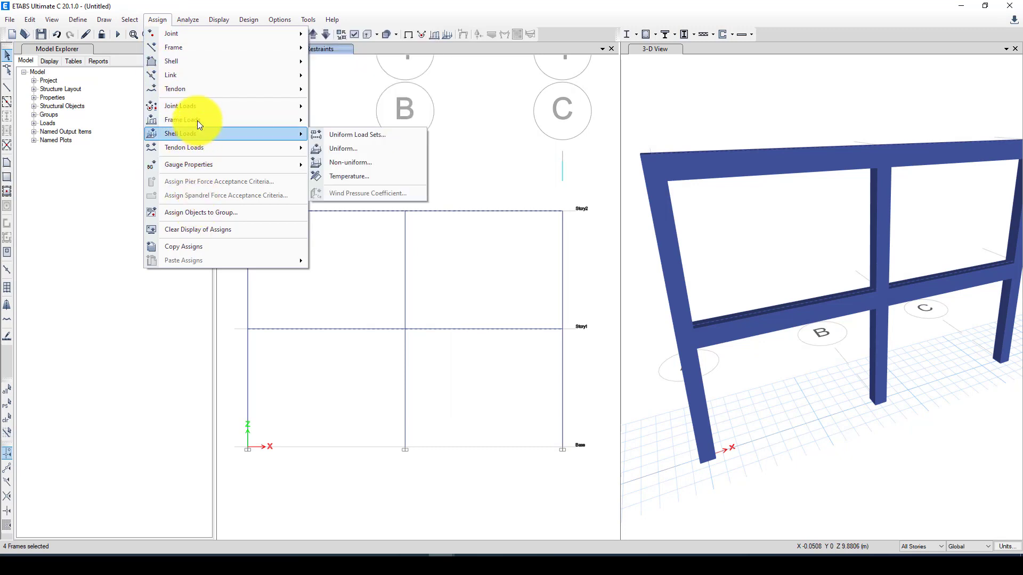
pyautogui.moveTo(197, 120)
pyautogui.click(359, 135)
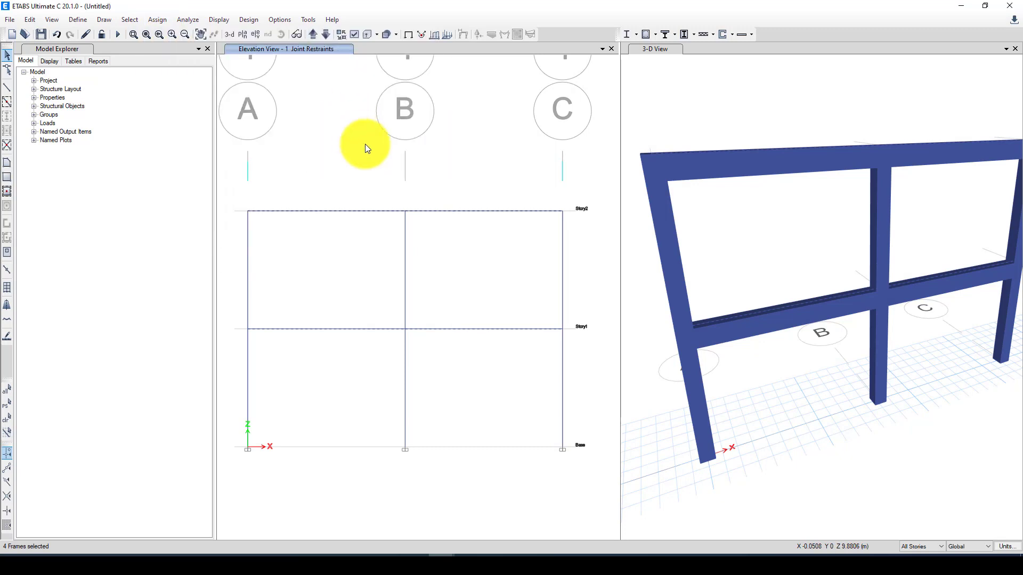
pyautogui.click(406, 370)
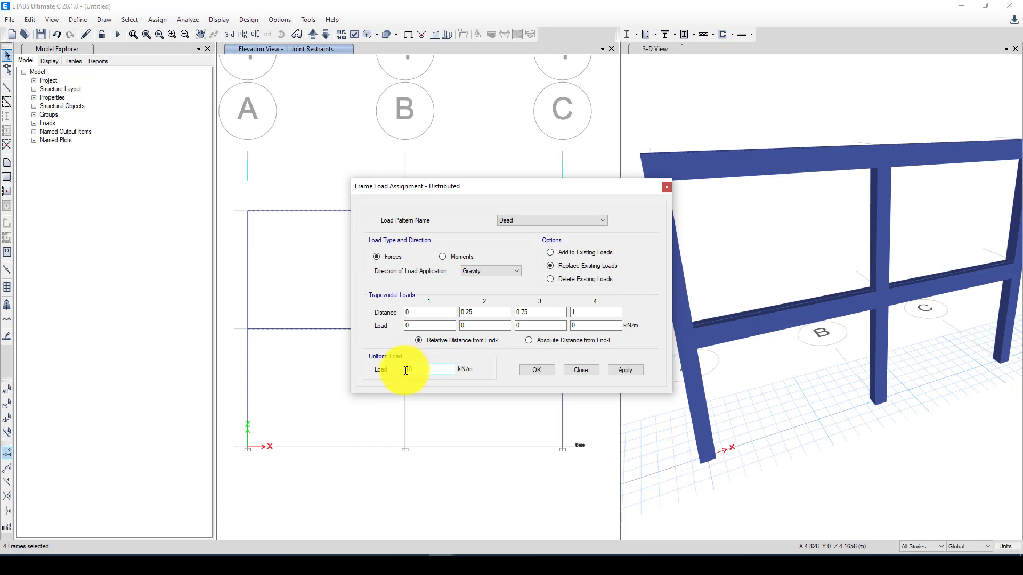
pyautogui.write('10')
pyautogui.click(545, 371)
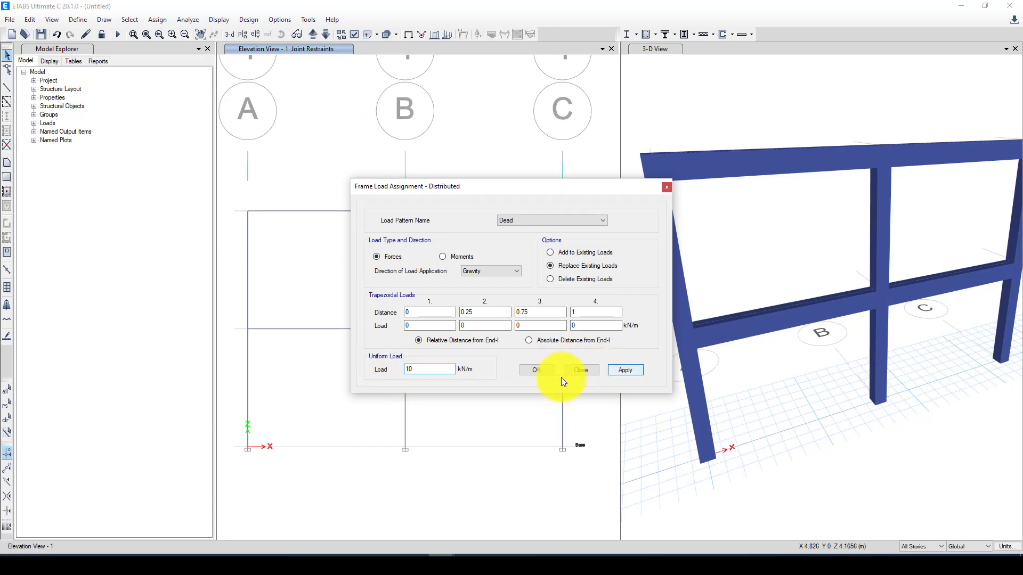
pyautogui.click(541, 370)
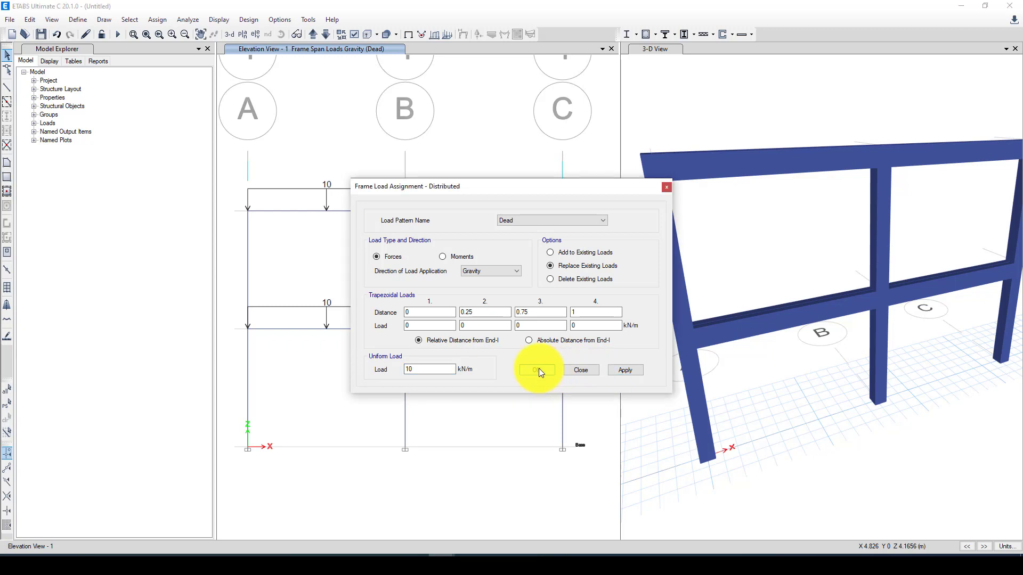
# Step: Apply a 100 kN Global X Dead force to the Story1 and Story2 joints on grid line A, checking Fx in the Word loading notes
pyautogui.moveTo(229, 196); pyautogui.dragTo(257, 230)
pyautogui.moveTo(230, 294); pyautogui.dragTo(259, 350)
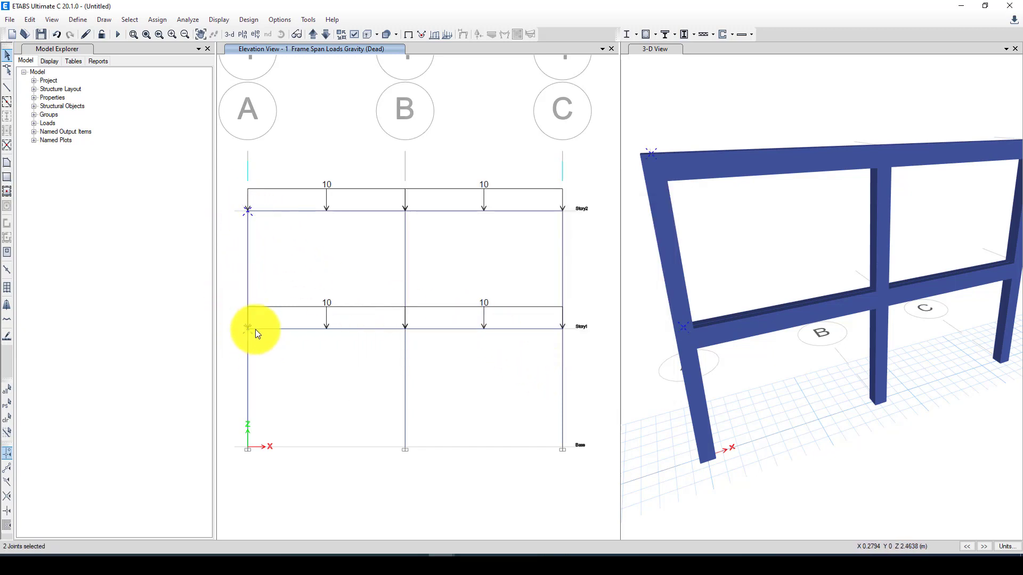
pyautogui.click(157, 20)
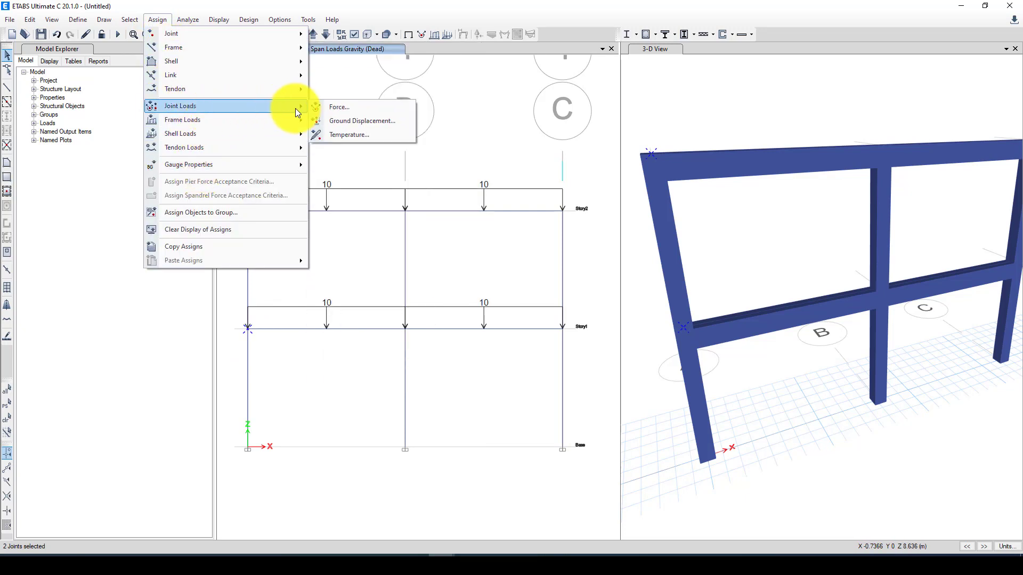
pyautogui.click(338, 108)
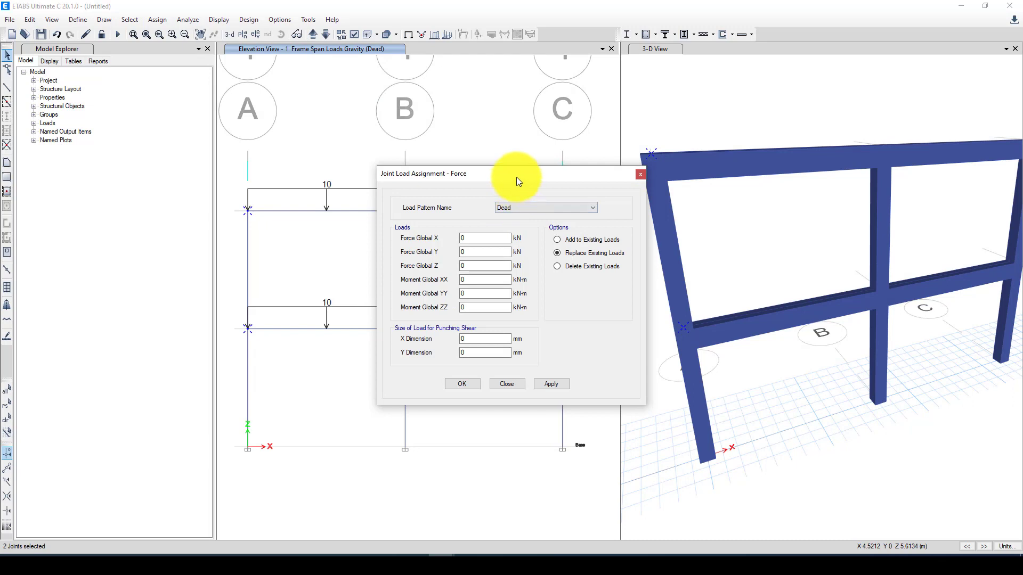
pyautogui.moveTo(516, 177); pyautogui.dragTo(560, 165)
pyautogui.click(506, 227)
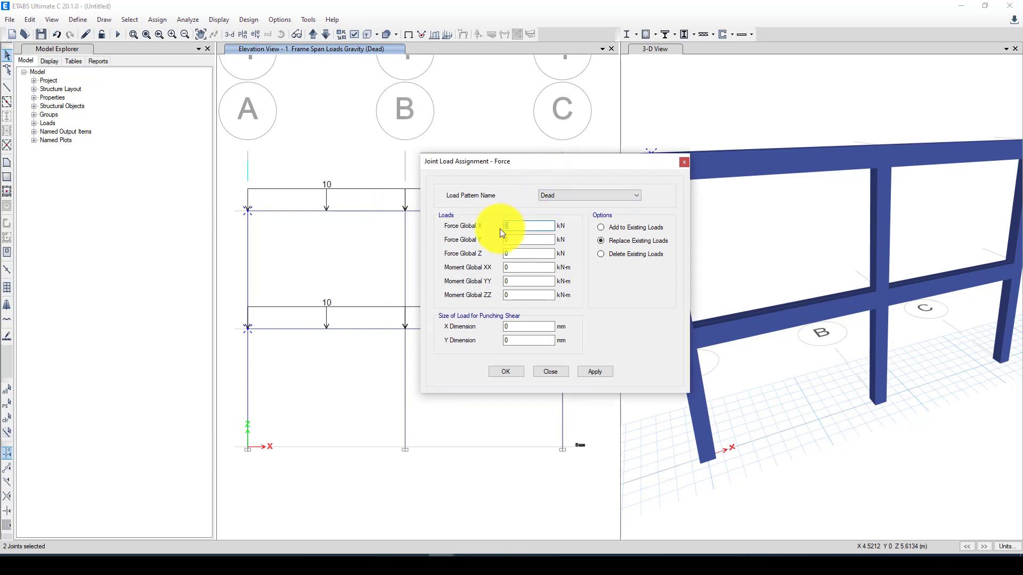
pyautogui.click(263, 554)
pyautogui.scroll(-5, 282, 431)
pyautogui.scroll(-2, 287, 420)
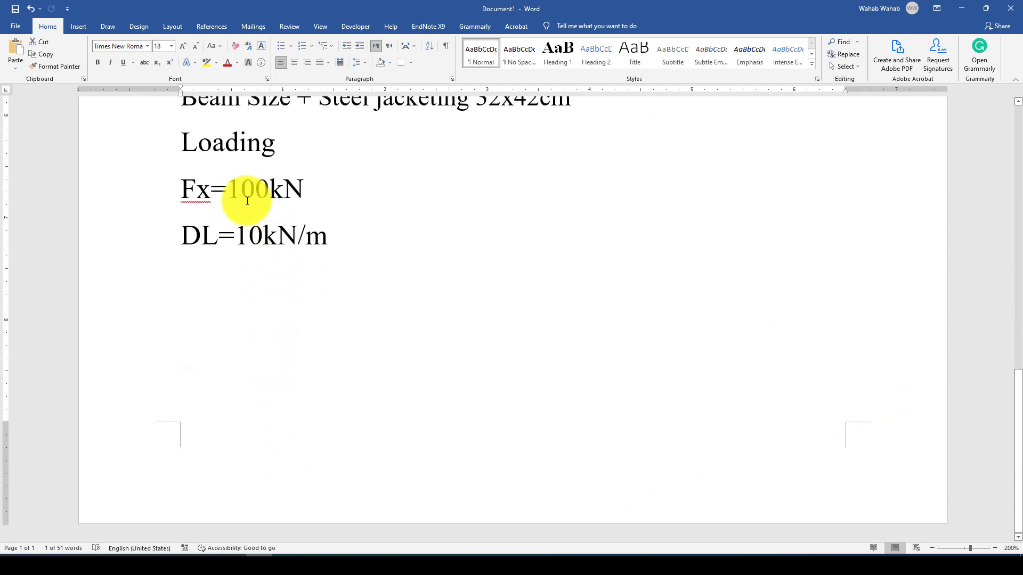
pyautogui.moveTo(438, 551)
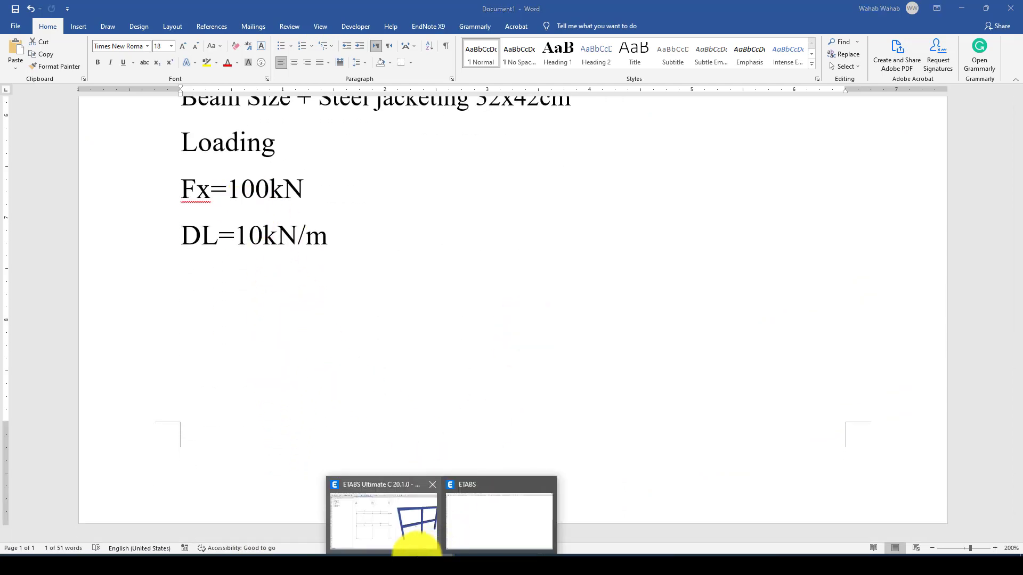
pyautogui.click(426, 533)
pyautogui.write('100')
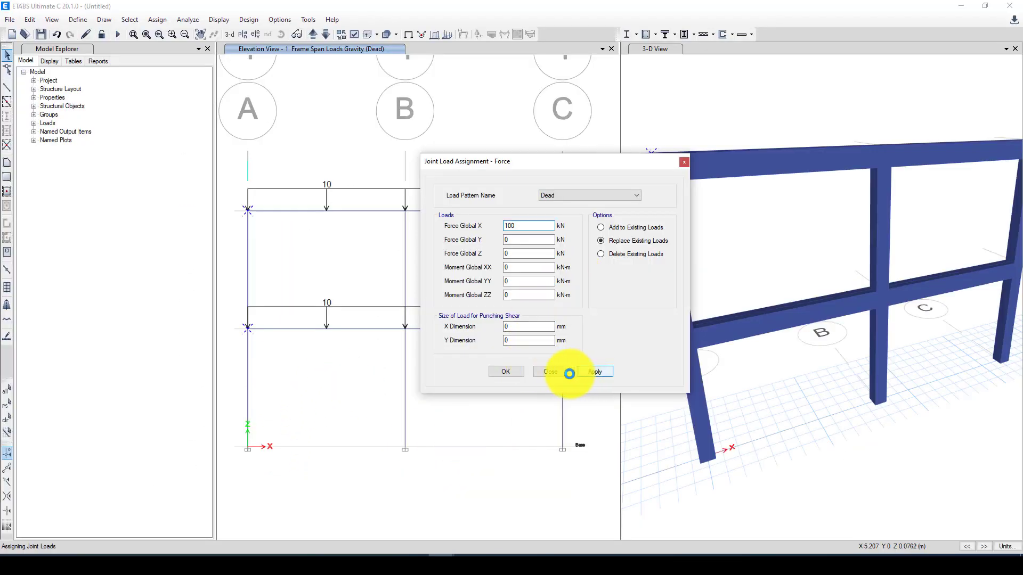
pyautogui.click(506, 372)
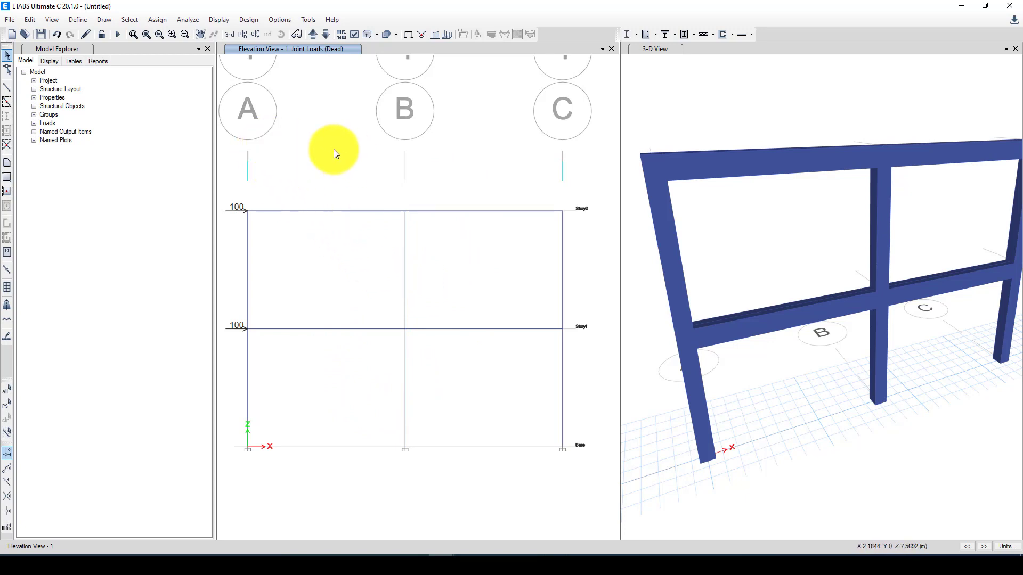
# Step: Save the model as Existing_Model in the Pushover And Ad-Pushover folder and run the analysis
pyautogui.click(42, 35)
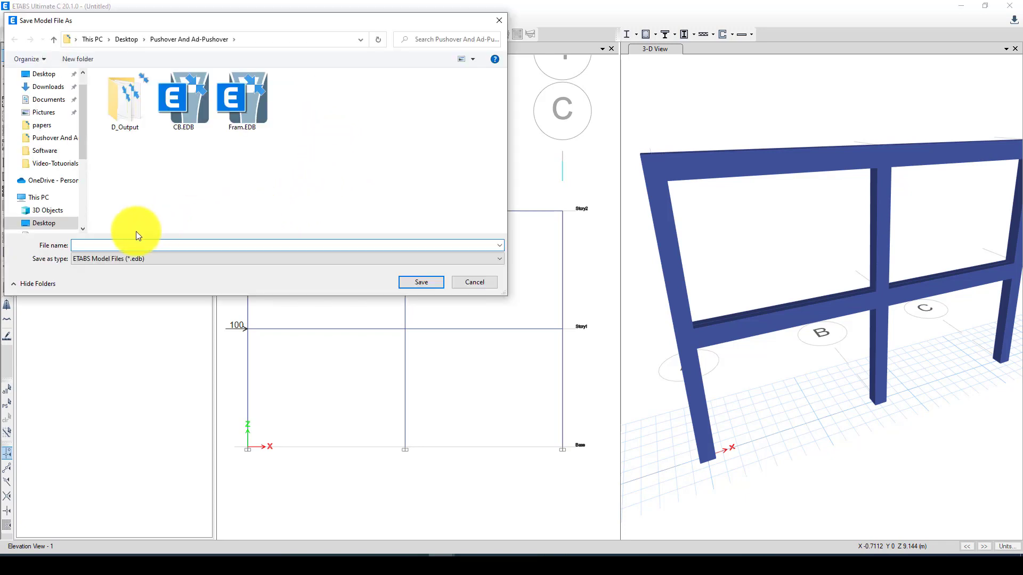
pyautogui.write('E')
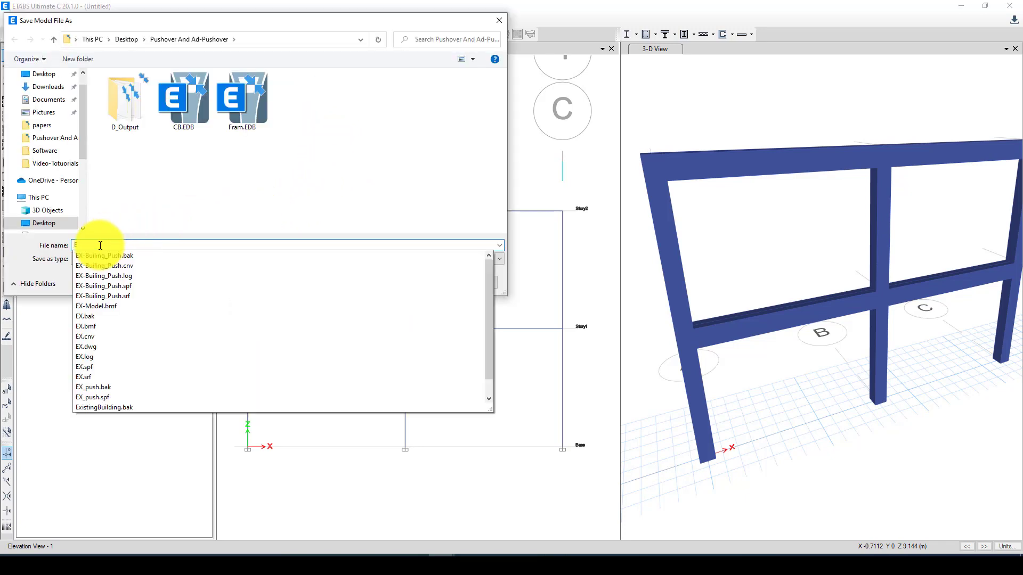
pyautogui.write('xisti')
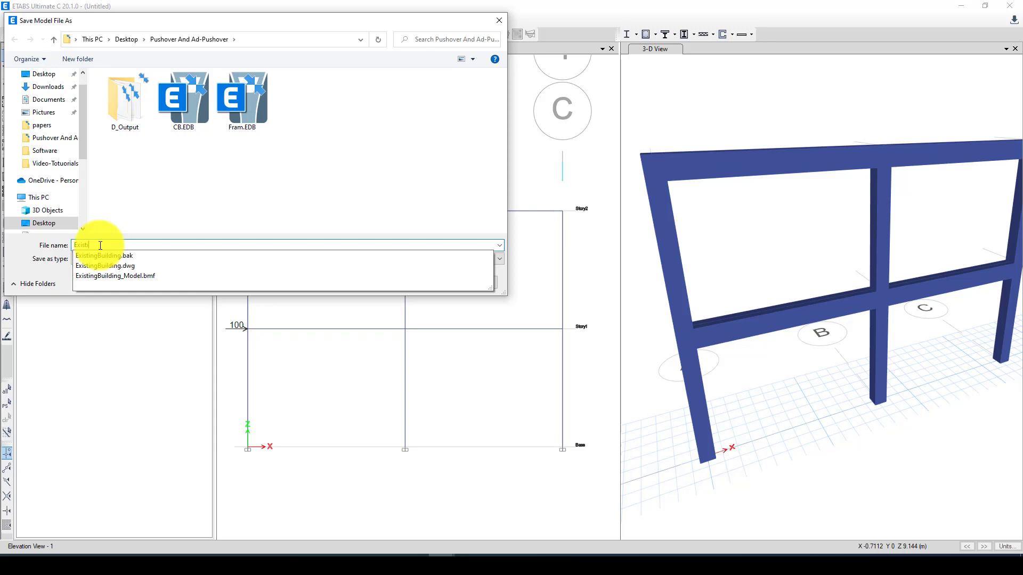
pyautogui.write('ng_Model')
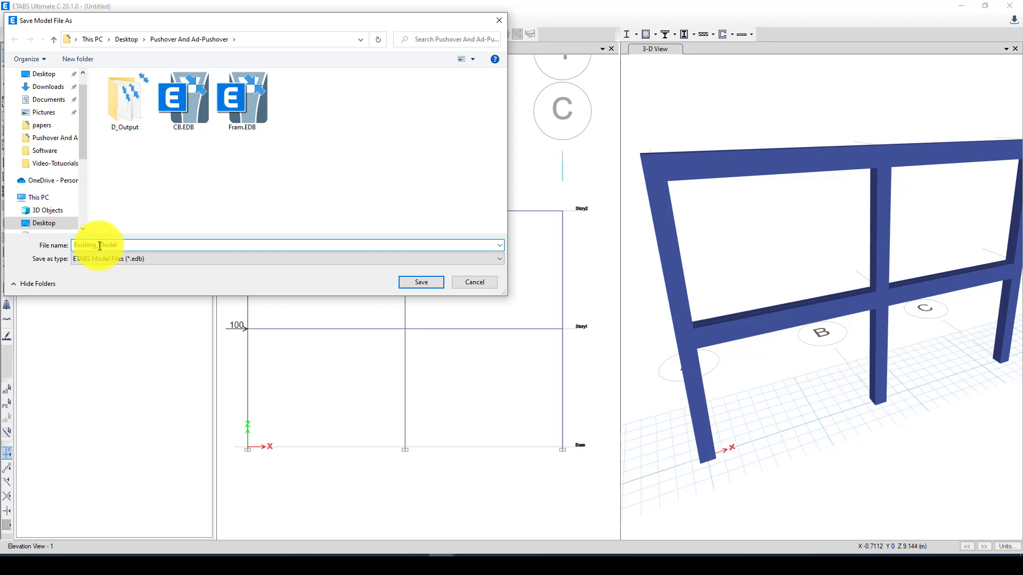
pyautogui.click(409, 286)
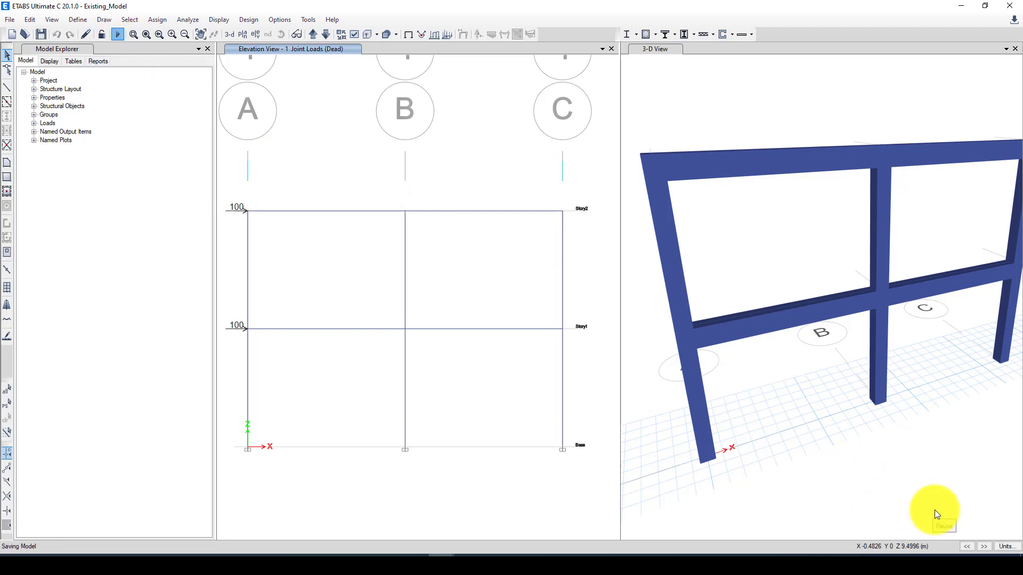
pyautogui.press('F5')
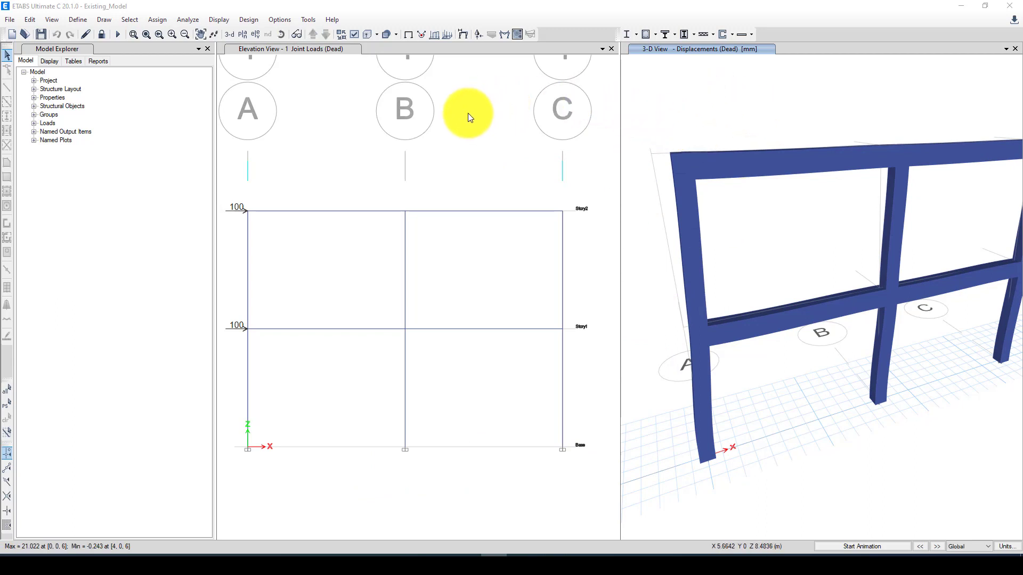
# Step: Display the Dead case deformed shape in the grid line 1 elevation, drawing contours for Displacement UX
pyautogui.click(465, 80)
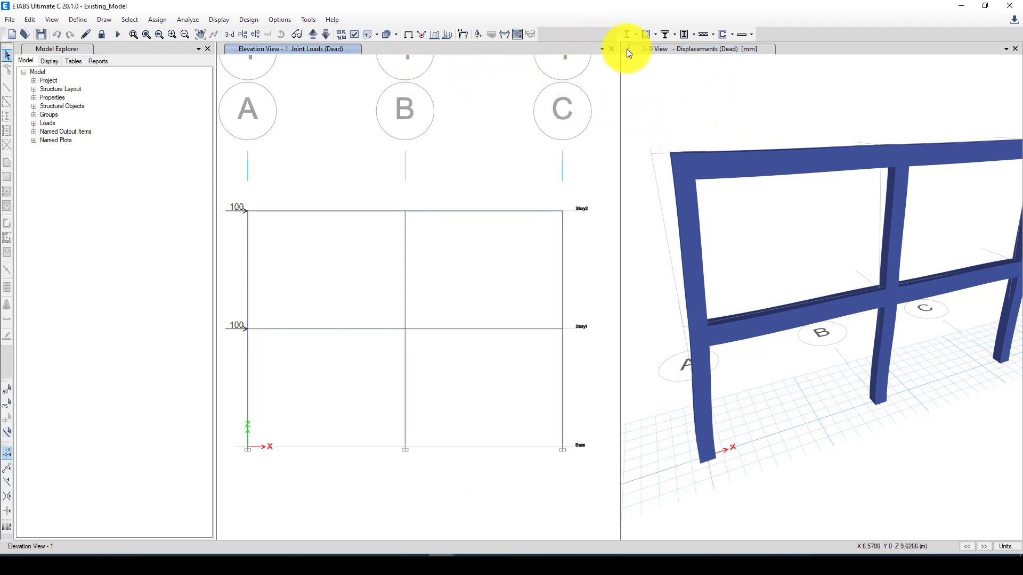
pyautogui.click(463, 33)
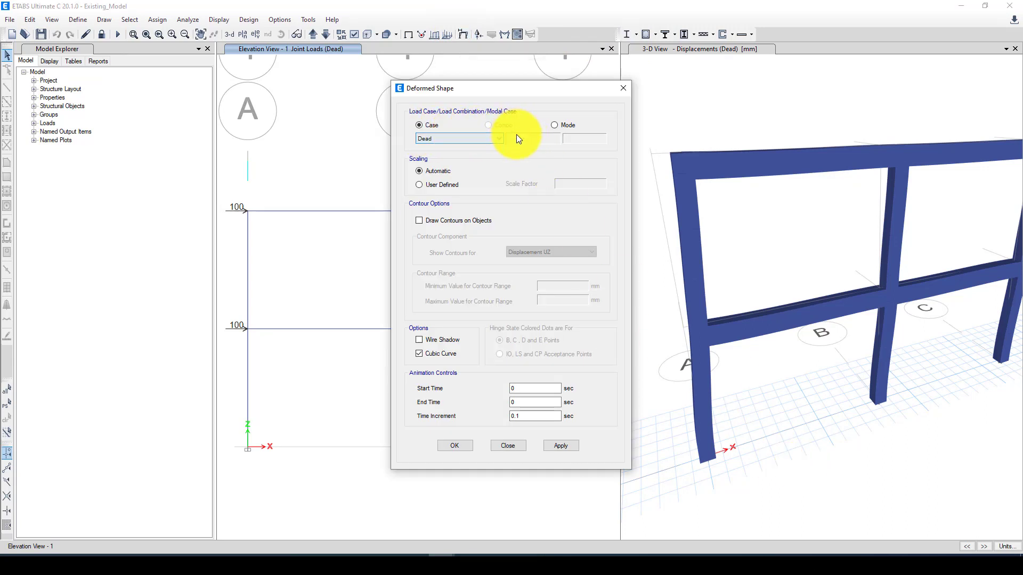
pyautogui.click(432, 222)
pyautogui.click(548, 252)
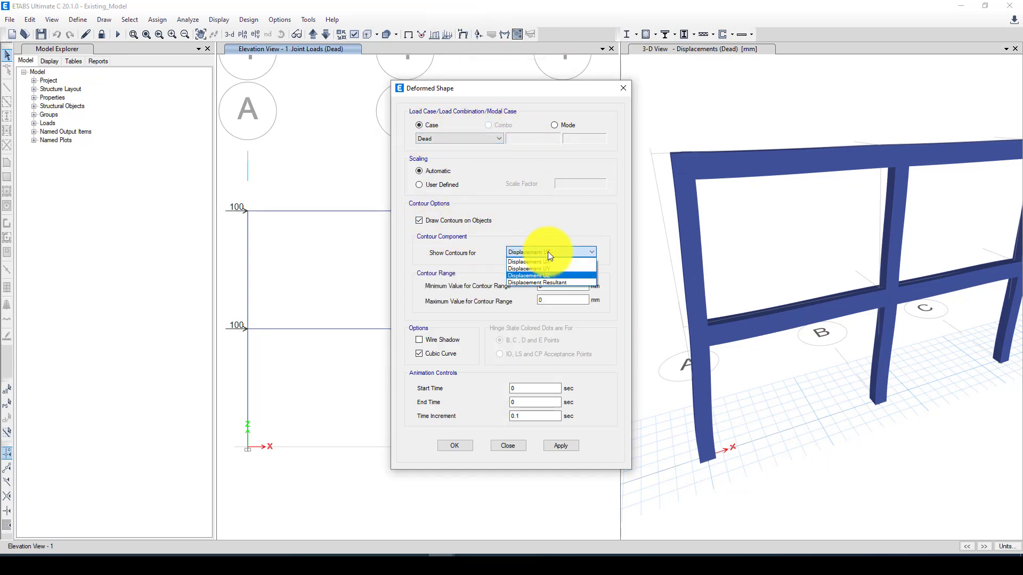
pyautogui.click(549, 261)
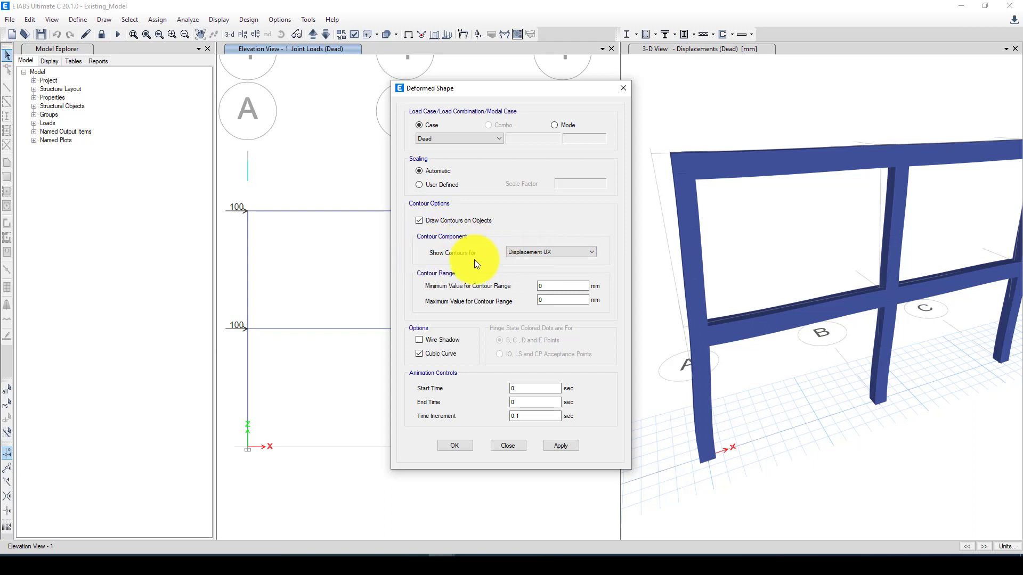
pyautogui.click(552, 446)
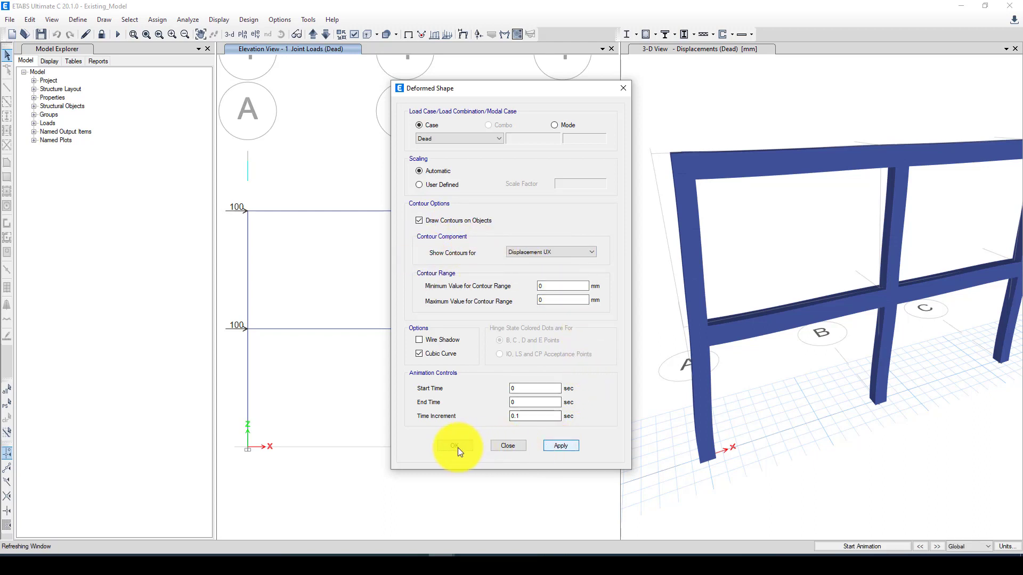
pyautogui.click(456, 445)
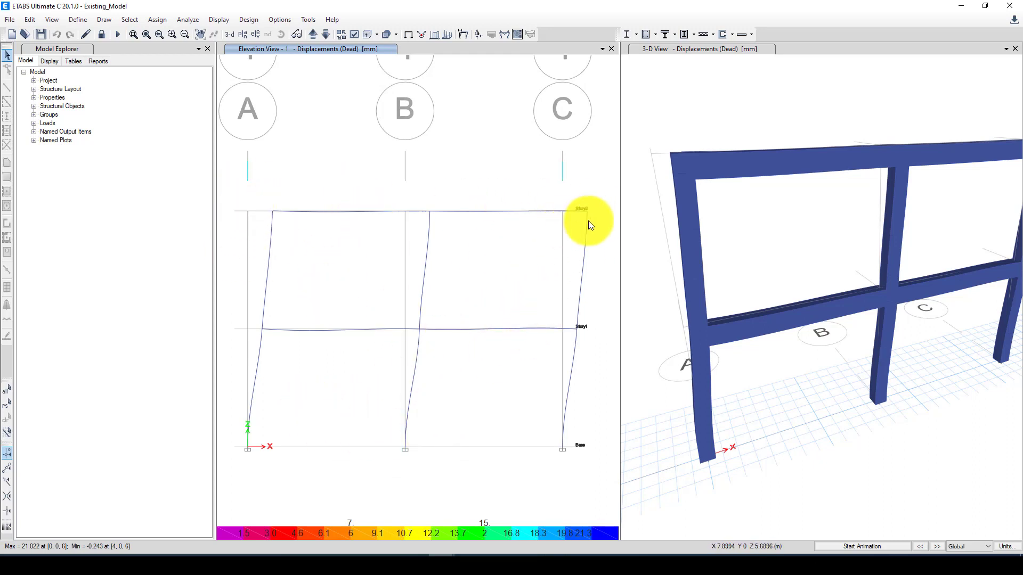
# Step: Read the displacement values of the Story2 joint on grid line C in the deformed elevation
pyautogui.moveTo(587, 210)
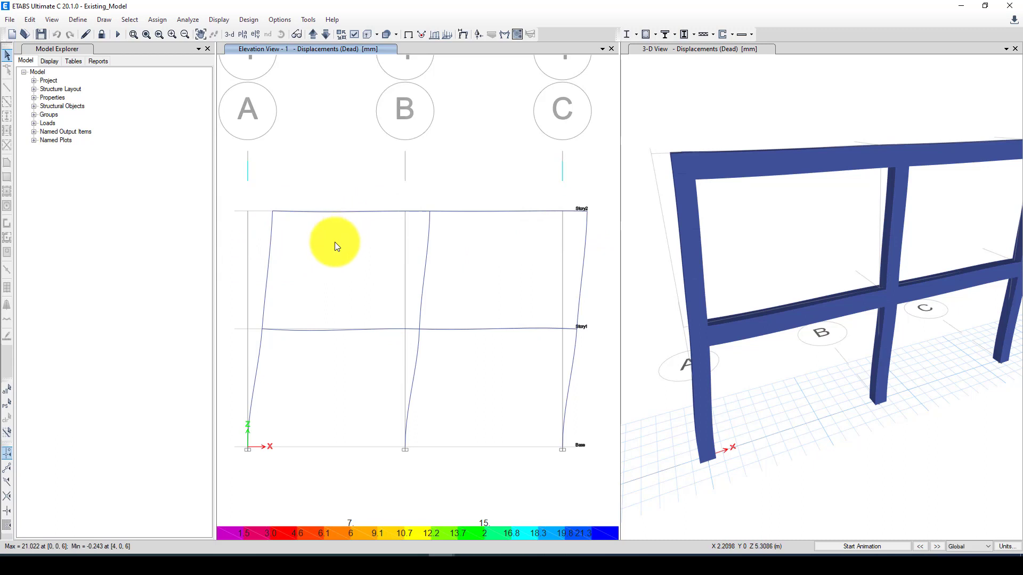
pyautogui.scroll(-1, 327, 275)
pyautogui.scroll(-1, 328, 275)
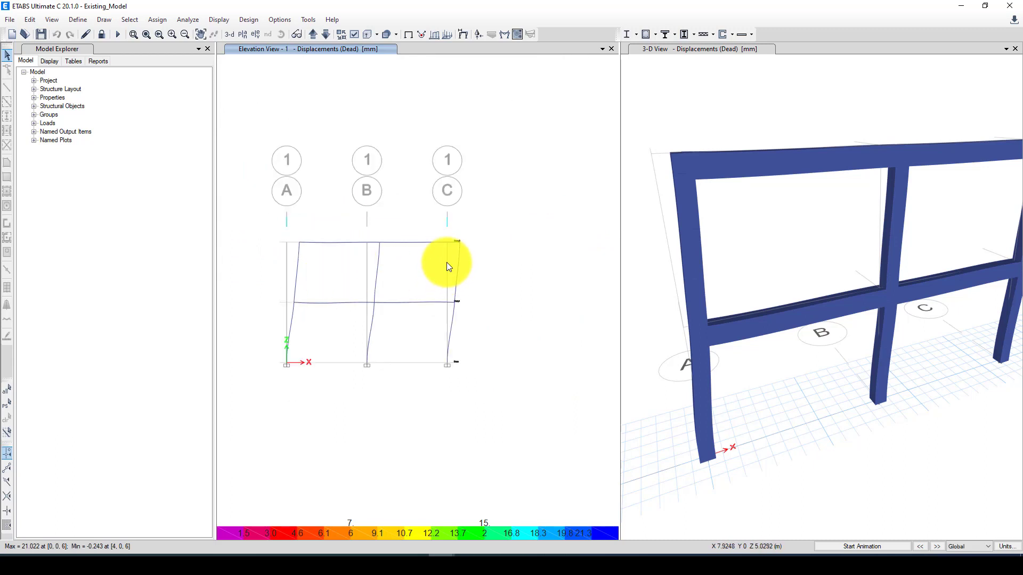
pyautogui.scroll(2, 448, 258)
pyautogui.moveTo(470, 227)
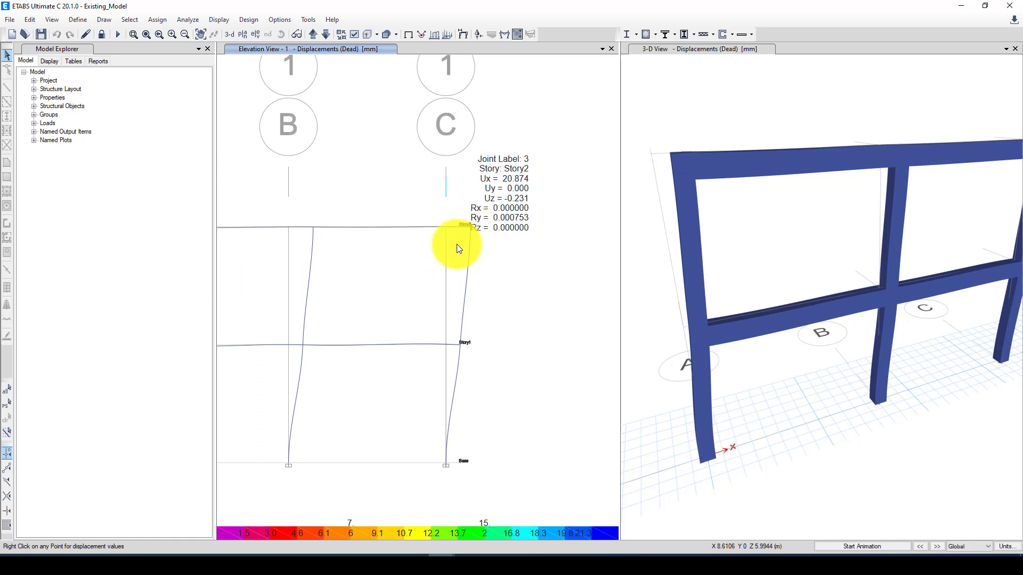
# Step: Switch to the Word notes and add the line "E_Displacement =20.87mm" below the DL=10kN/m loading note
pyautogui.click(260, 565)
pyautogui.click(228, 306)
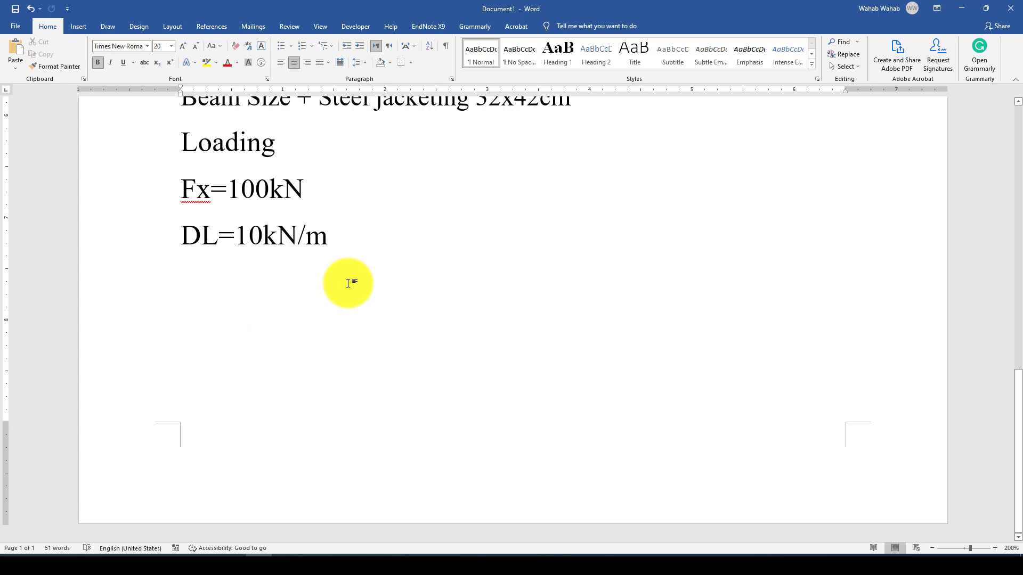
pyautogui.write('E')
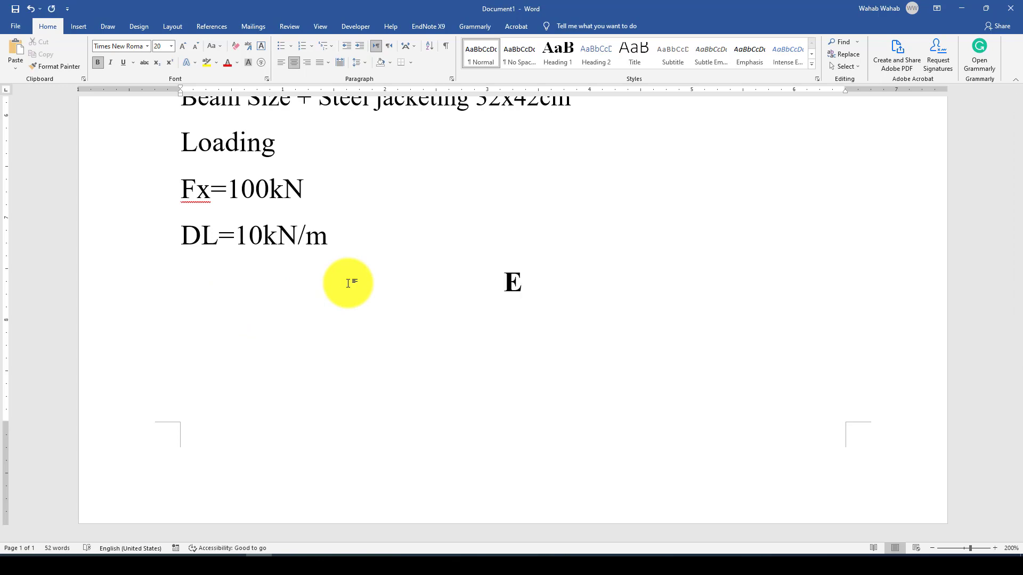
pyautogui.write('_Displ')
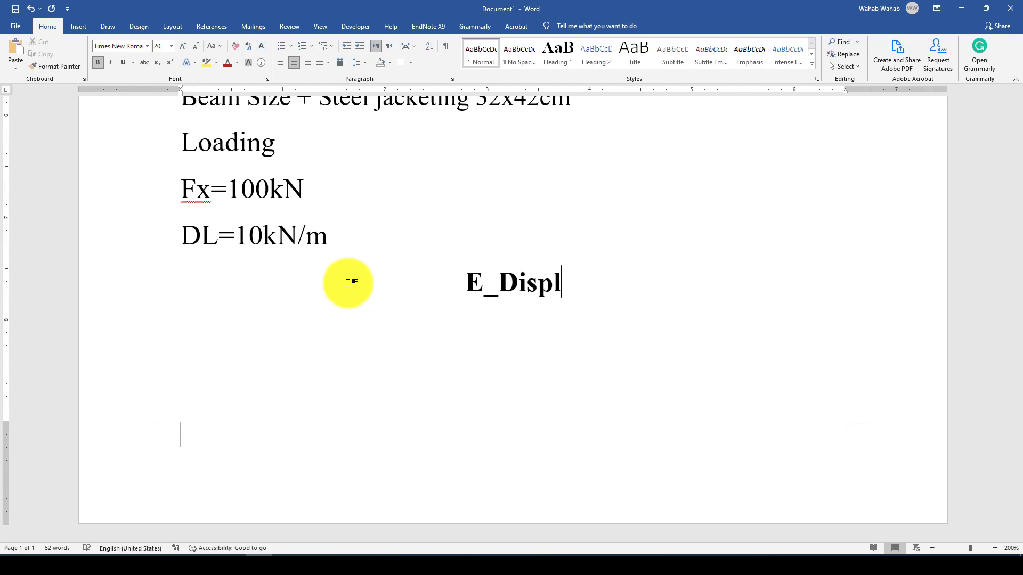
pyautogui.write('acement =')
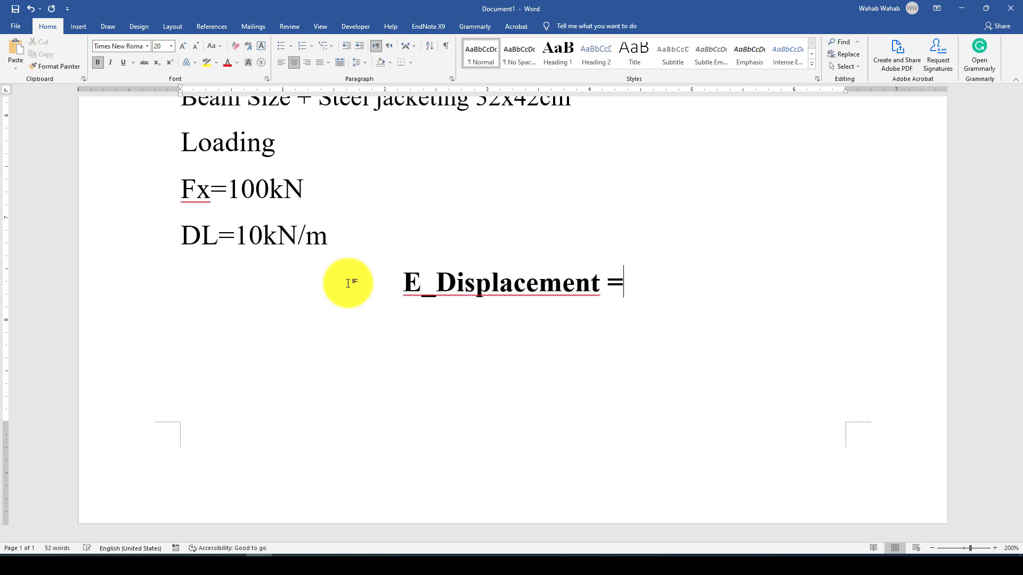
pyautogui.write('20.8')
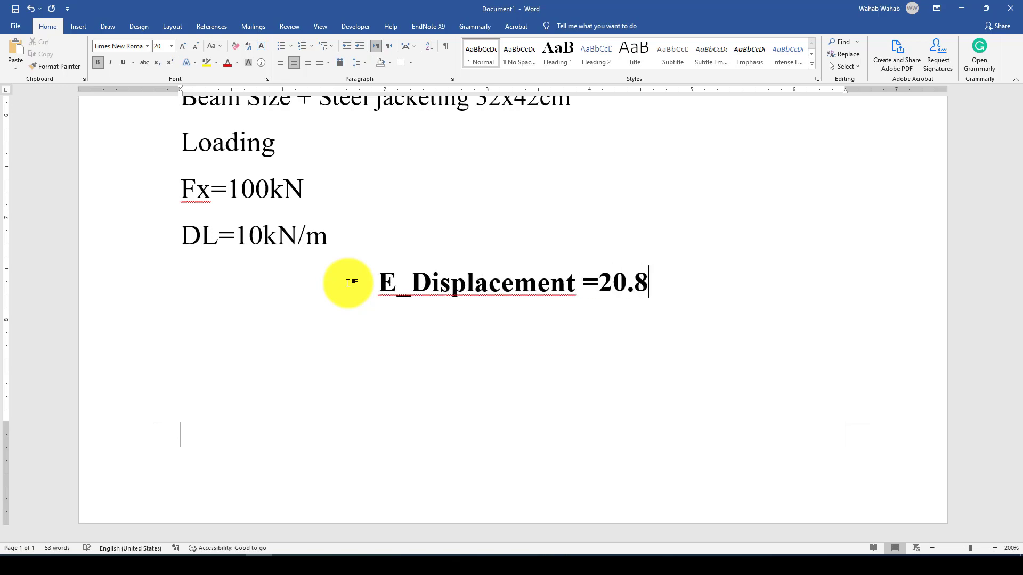
pyautogui.write('7mm')
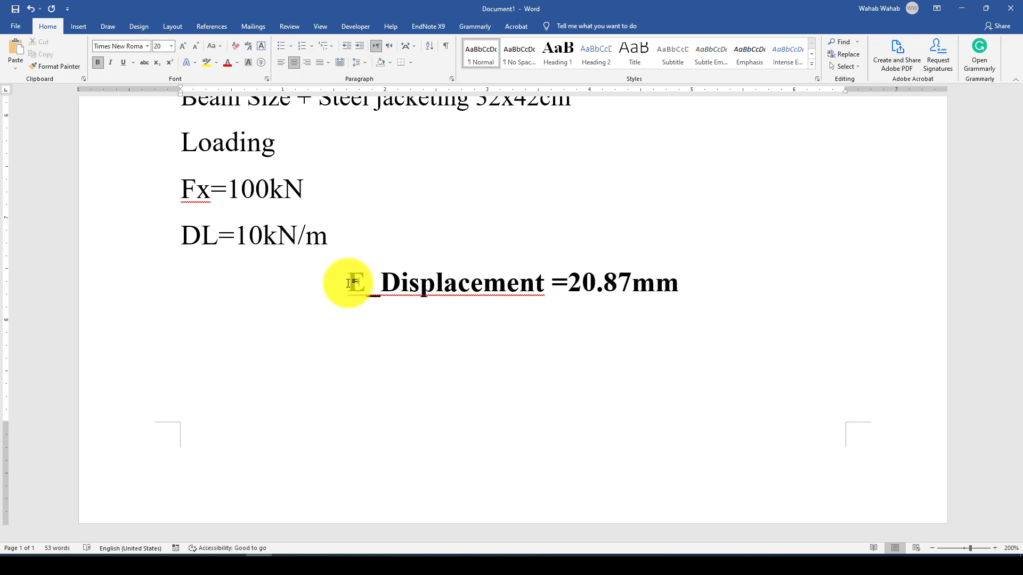
pyautogui.click(338, 241)
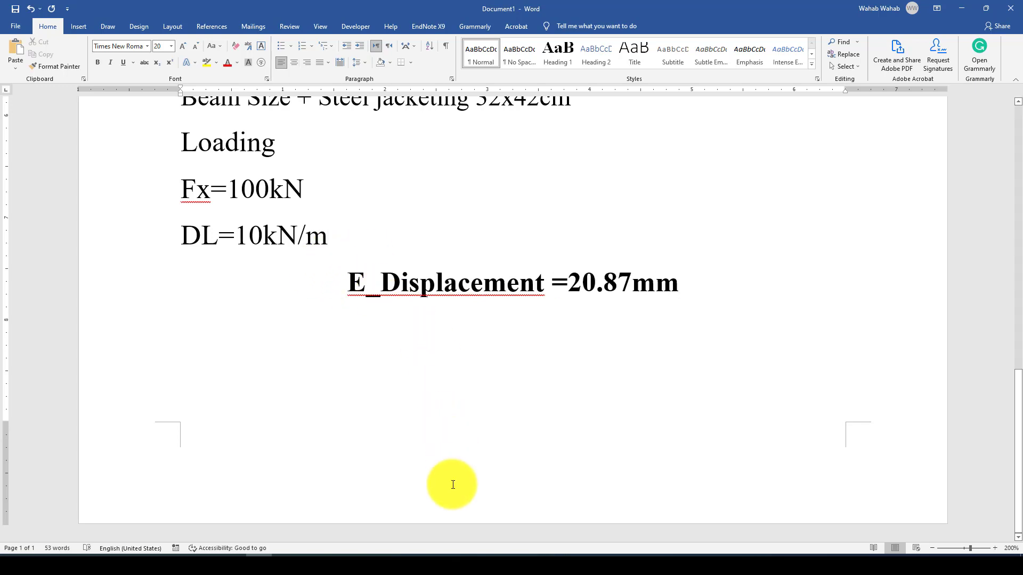
# Step: Return to ETABS and save a copy of the model as Retroffiting_Model in the Pushover And Ad-Pushover folder
pyautogui.moveTo(440, 554)
pyautogui.click(418, 517)
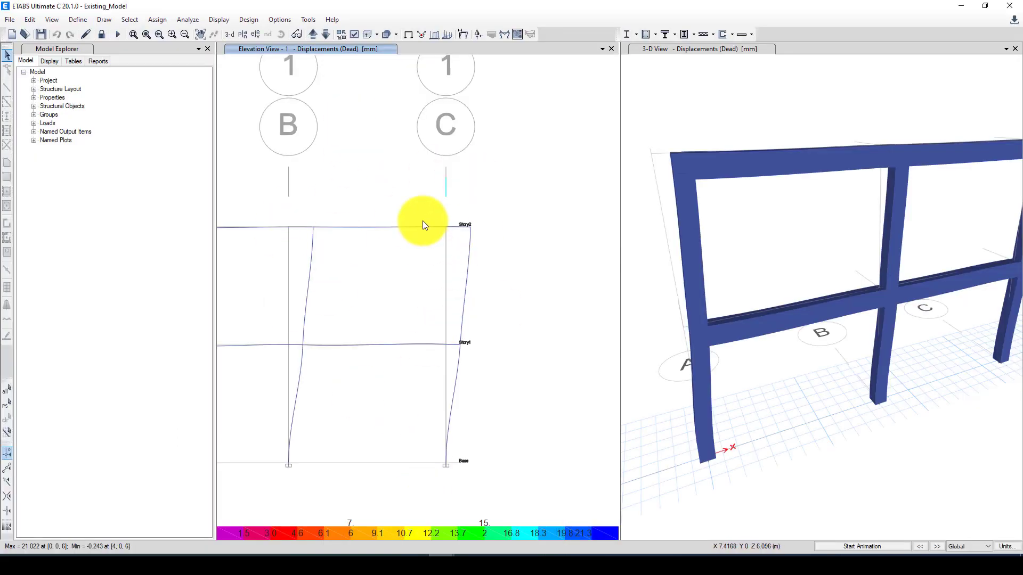
pyautogui.click(10, 19)
pyautogui.click(31, 94)
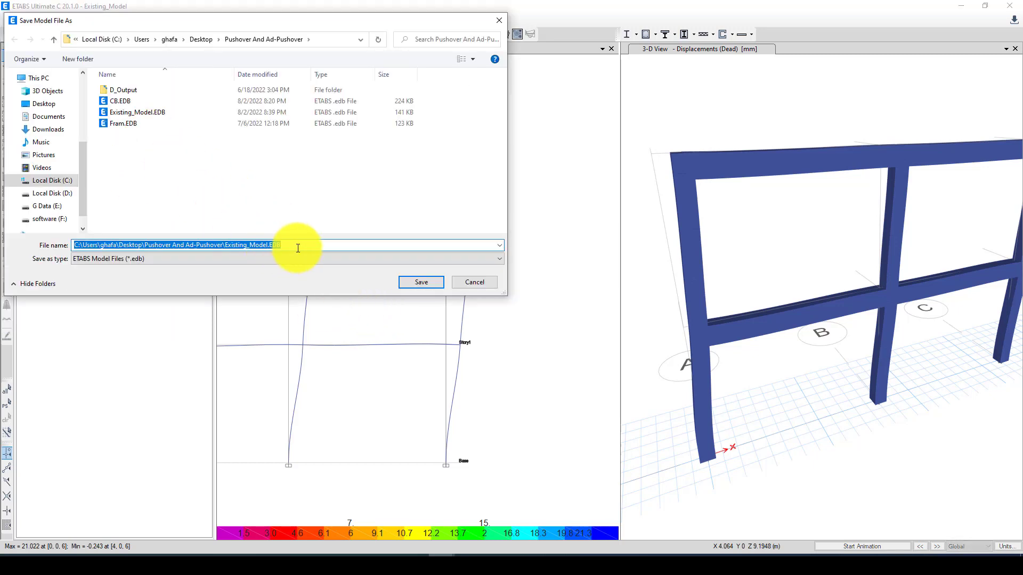
pyautogui.moveTo(247, 245); pyautogui.dragTo(73, 240)
pyautogui.write('Retro')
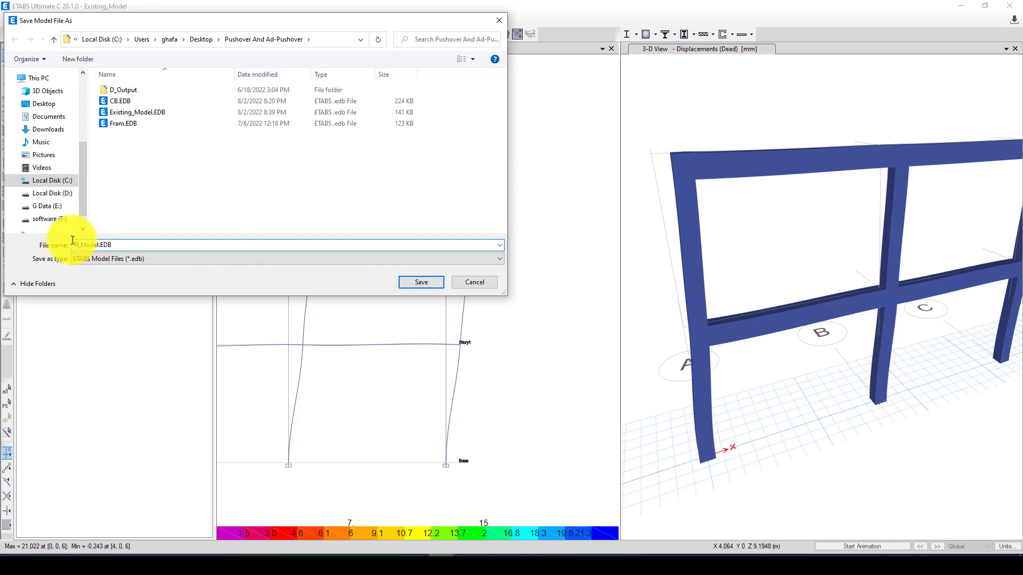
pyautogui.write('ffiting')
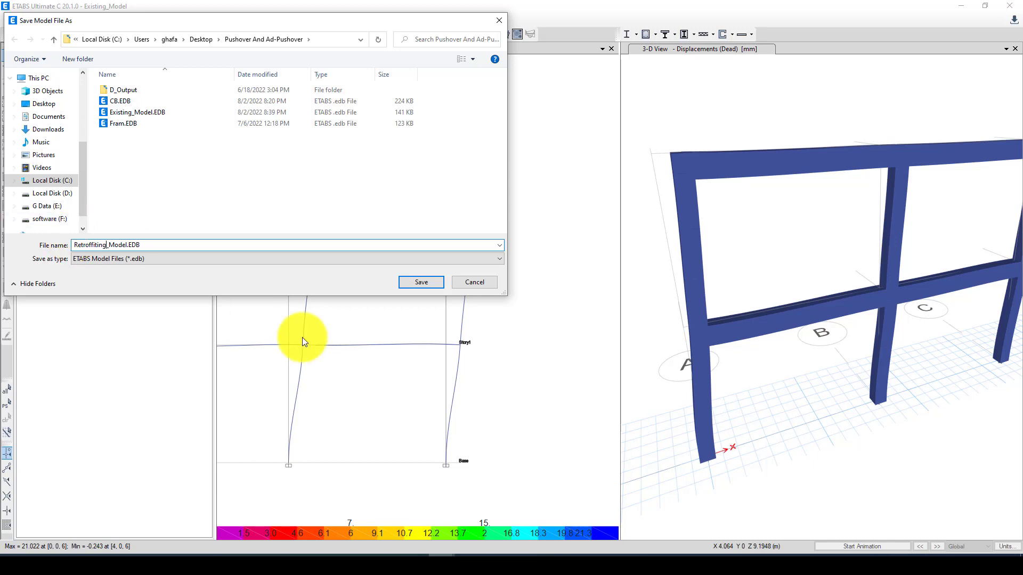
pyautogui.click(424, 284)
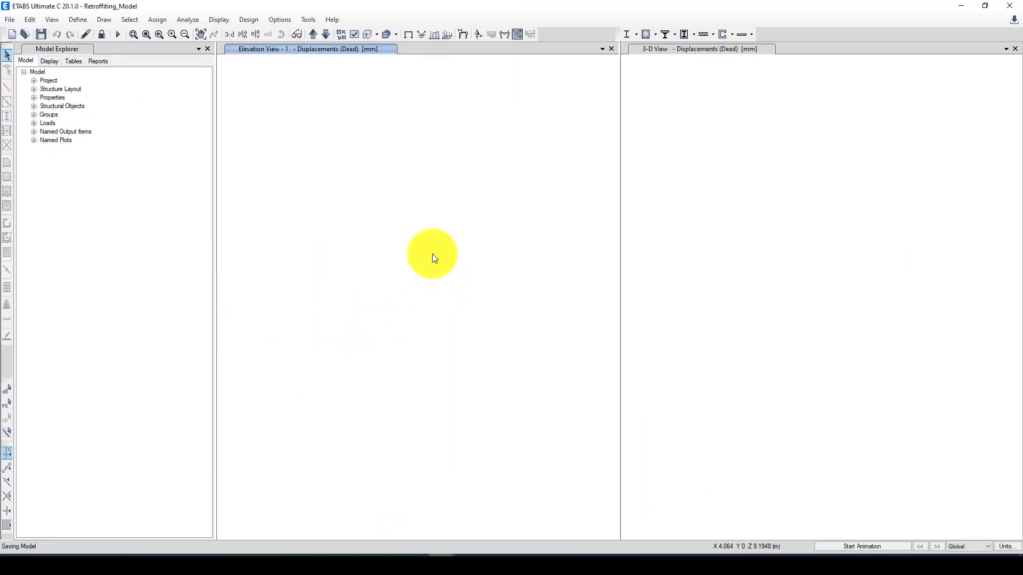
# Step: Restore the unlocked, undeformed model view and convert the B30x40 frame section to an SD section
pyautogui.press('F4')
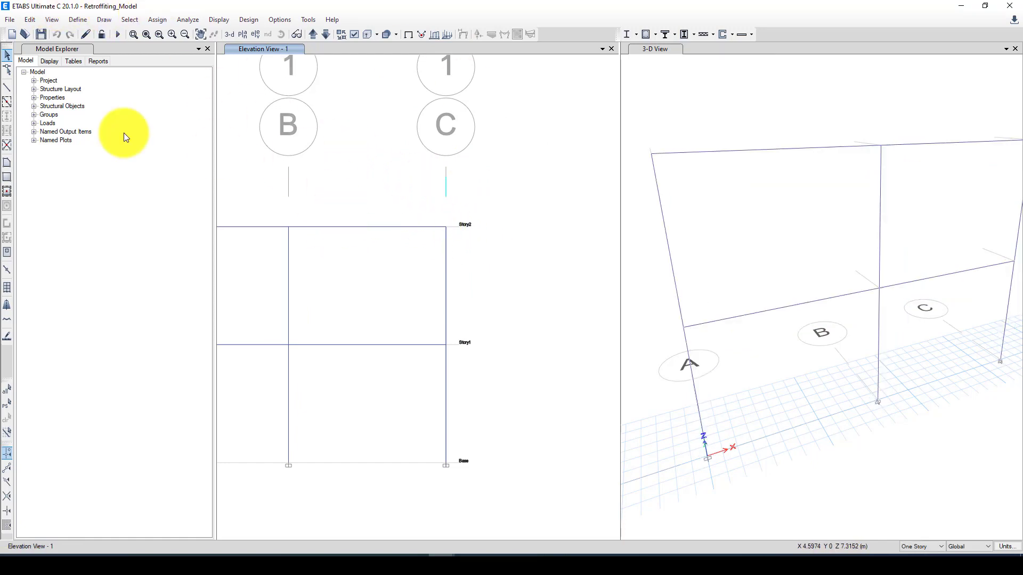
pyautogui.click(81, 20)
pyautogui.moveTo(116, 50)
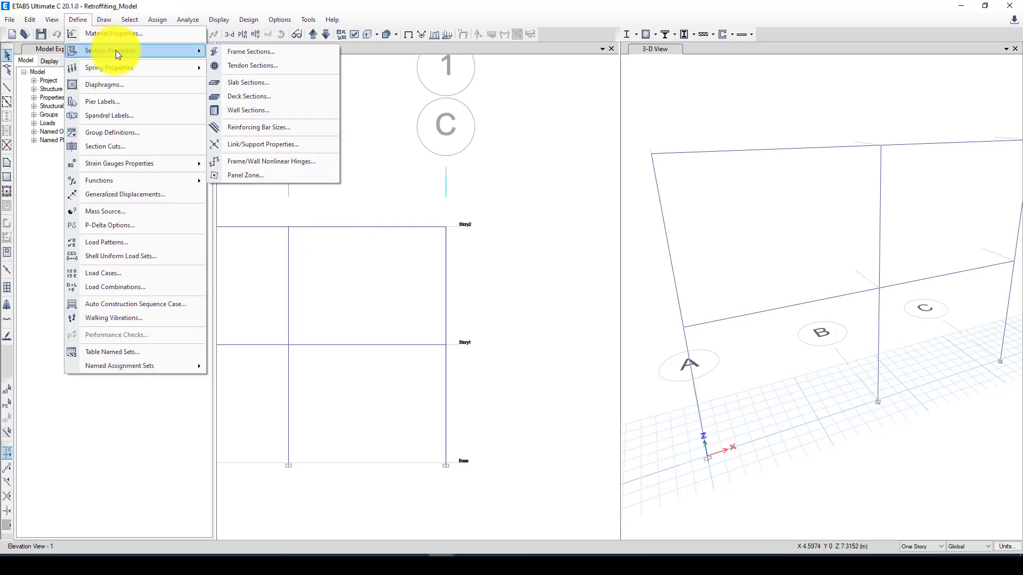
pyautogui.click(261, 53)
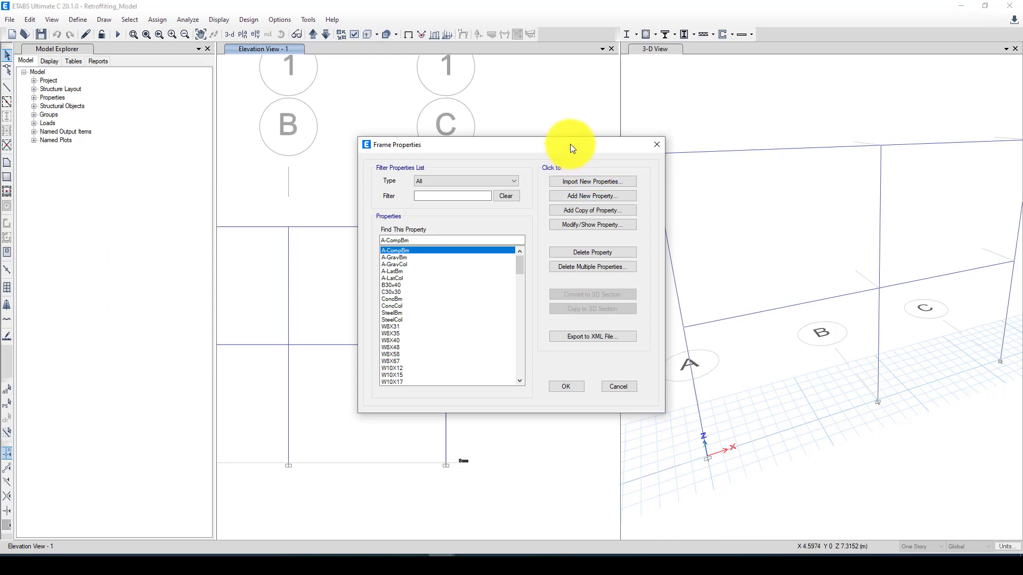
pyautogui.moveTo(570, 144); pyautogui.dragTo(543, 125)
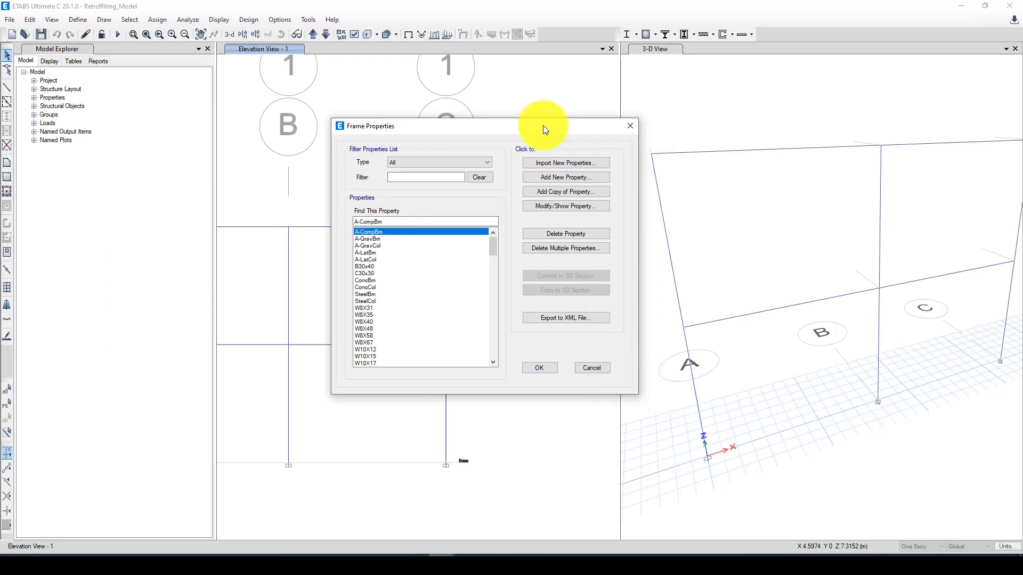
pyautogui.click(369, 266)
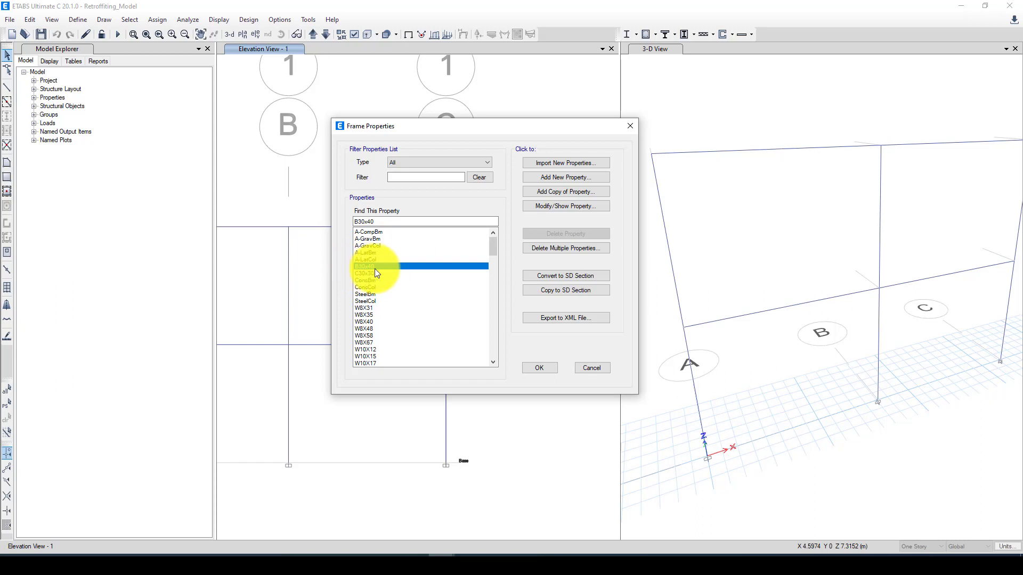
pyautogui.click(574, 277)
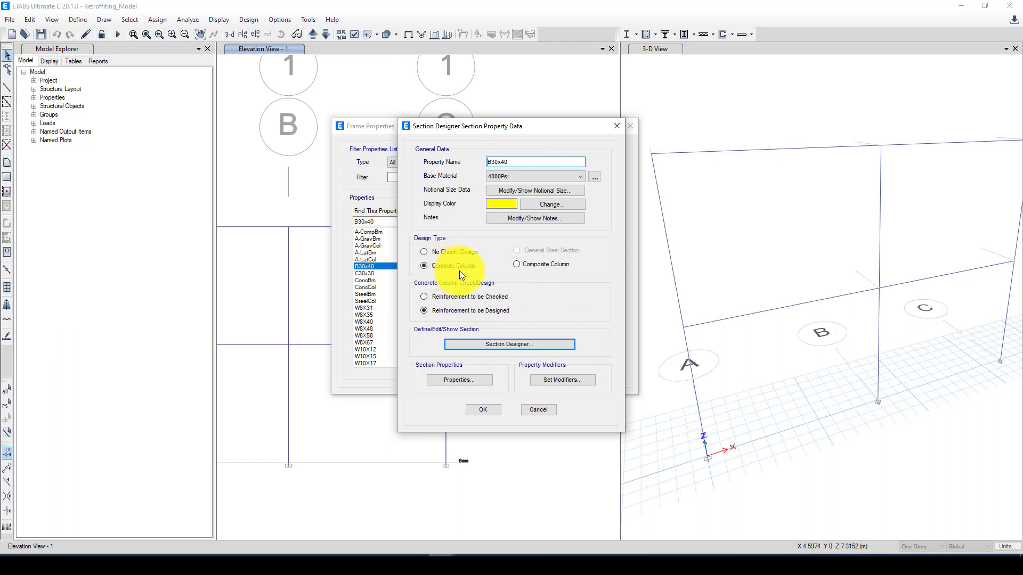
pyautogui.moveTo(492, 133); pyautogui.dragTo(583, 112)
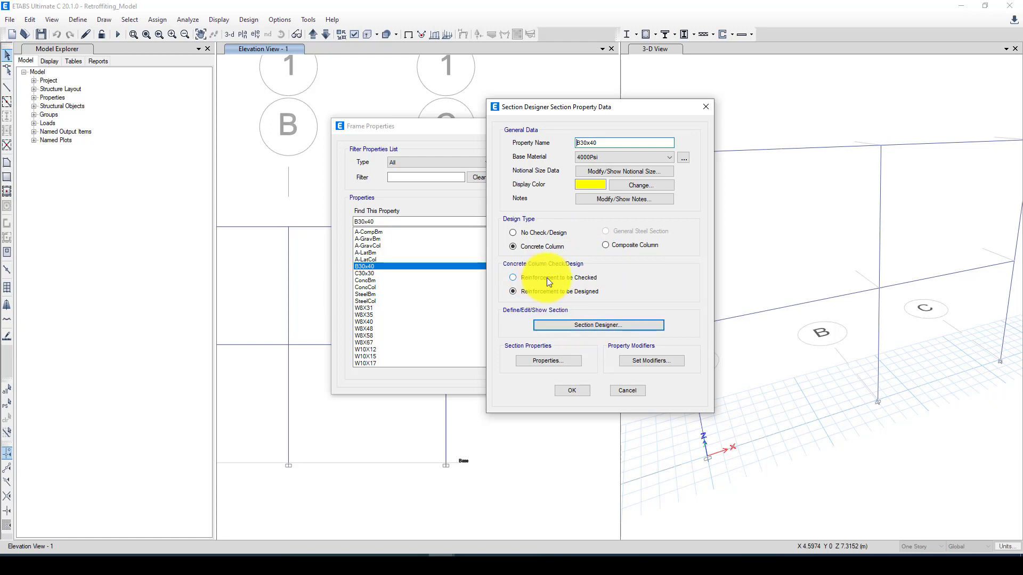
# Step: Open the B30x40 section in Section Designer and draw a concrete box shape centred on the section's origin
pyautogui.click(606, 326)
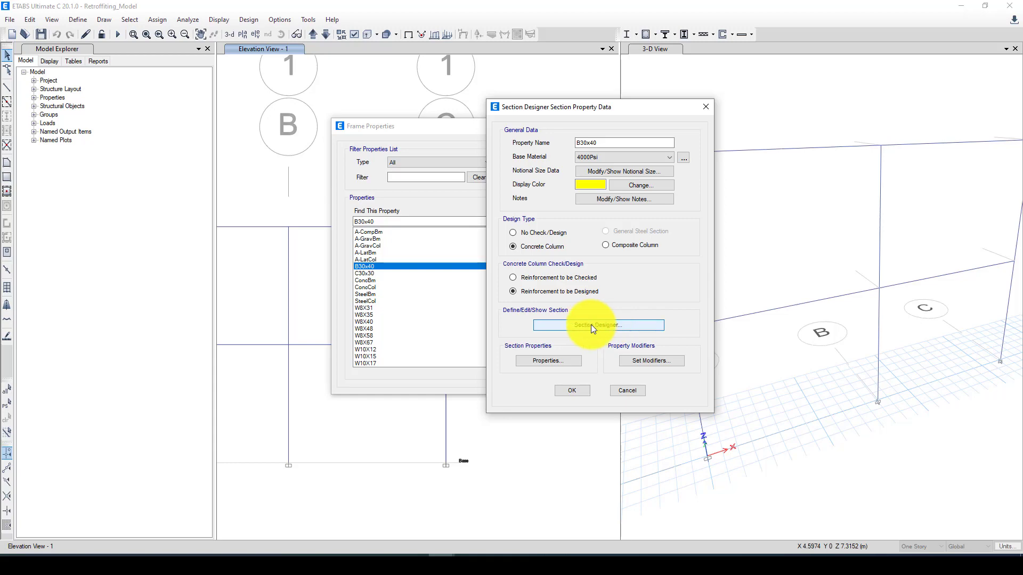
pyautogui.moveTo(520, 92); pyautogui.dragTo(539, 98)
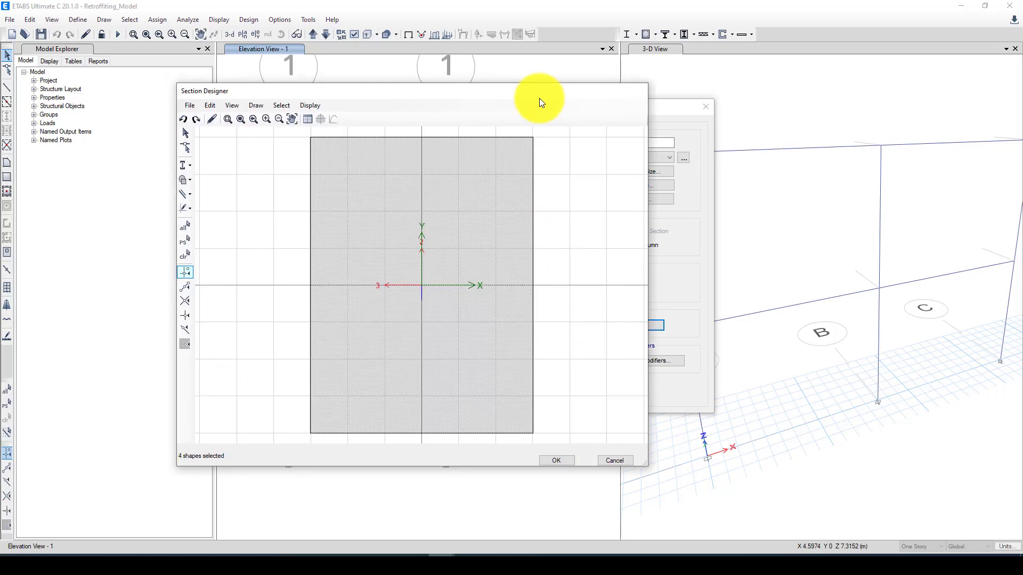
pyautogui.scroll(-1, 412, 296)
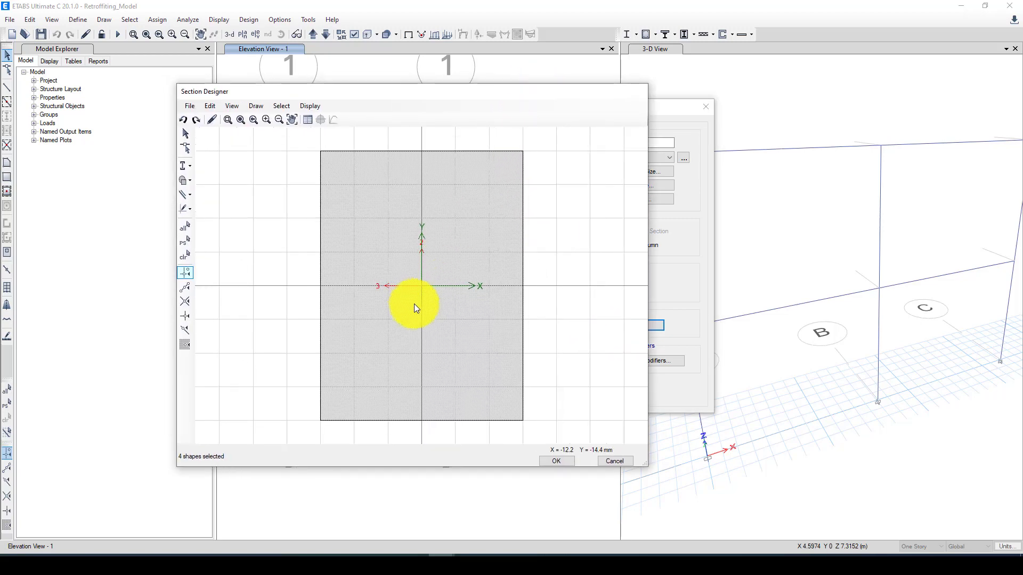
pyautogui.scroll(-1, 427, 285)
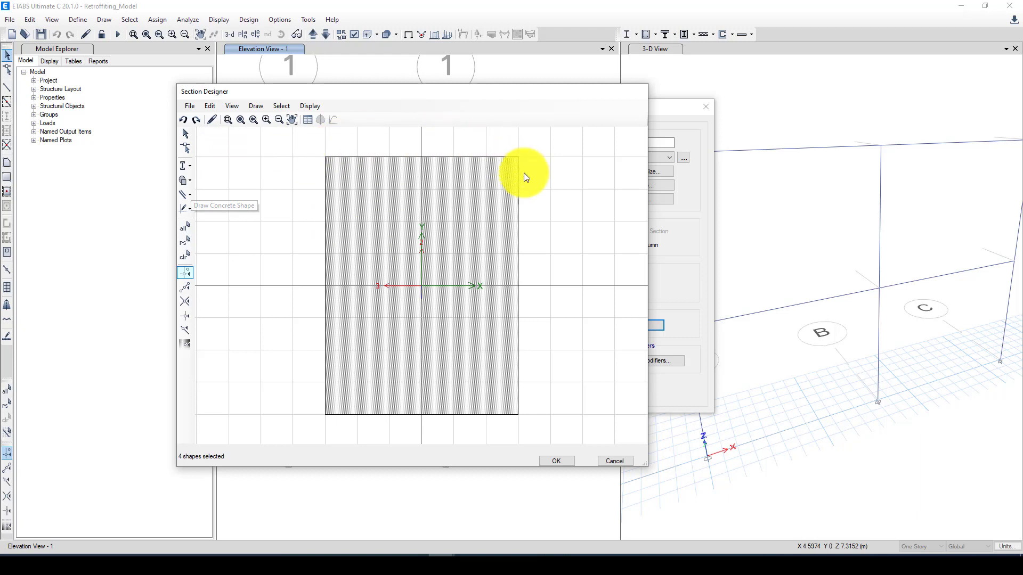
pyautogui.click(189, 181)
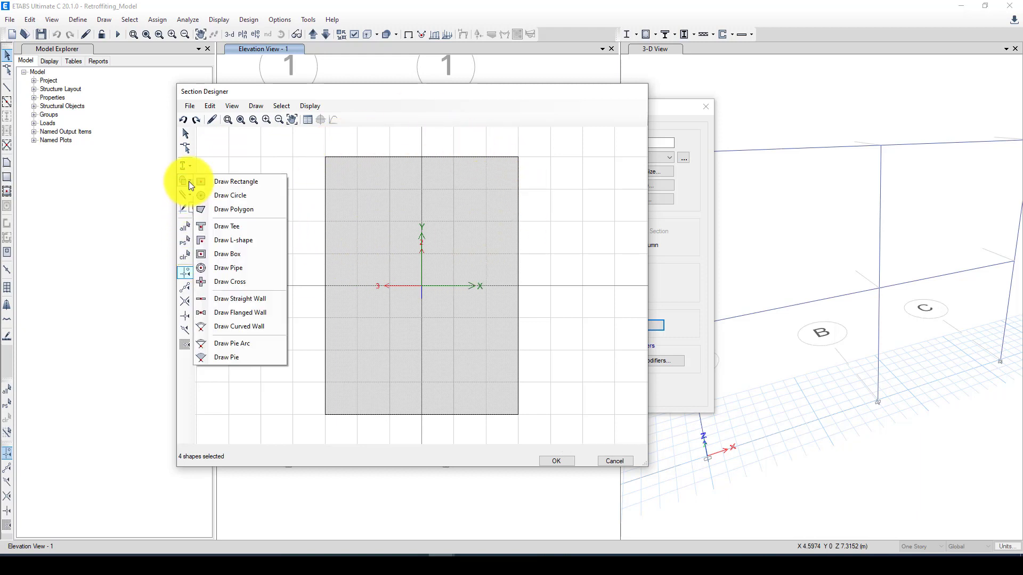
pyautogui.click(227, 257)
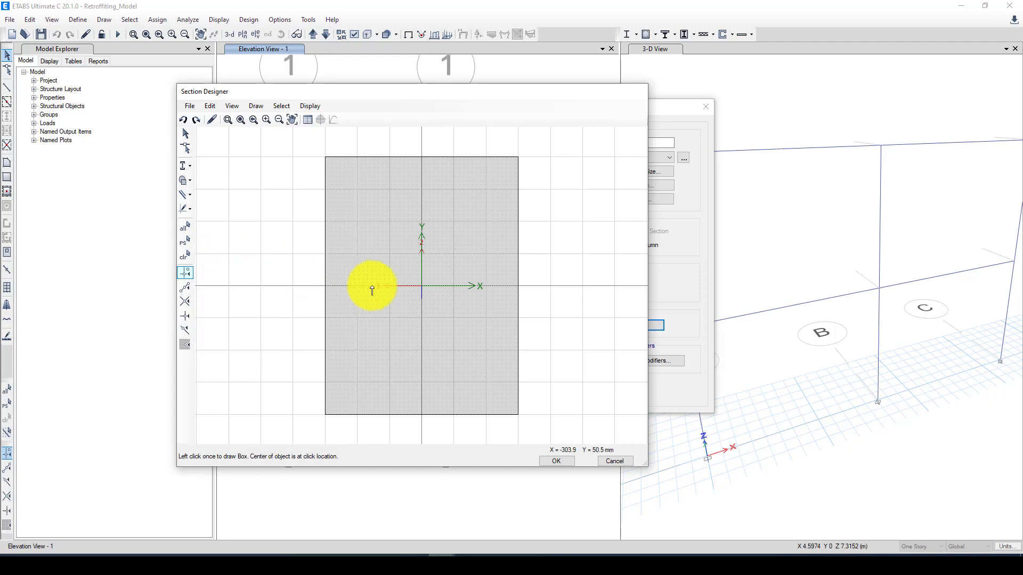
pyautogui.click(423, 291)
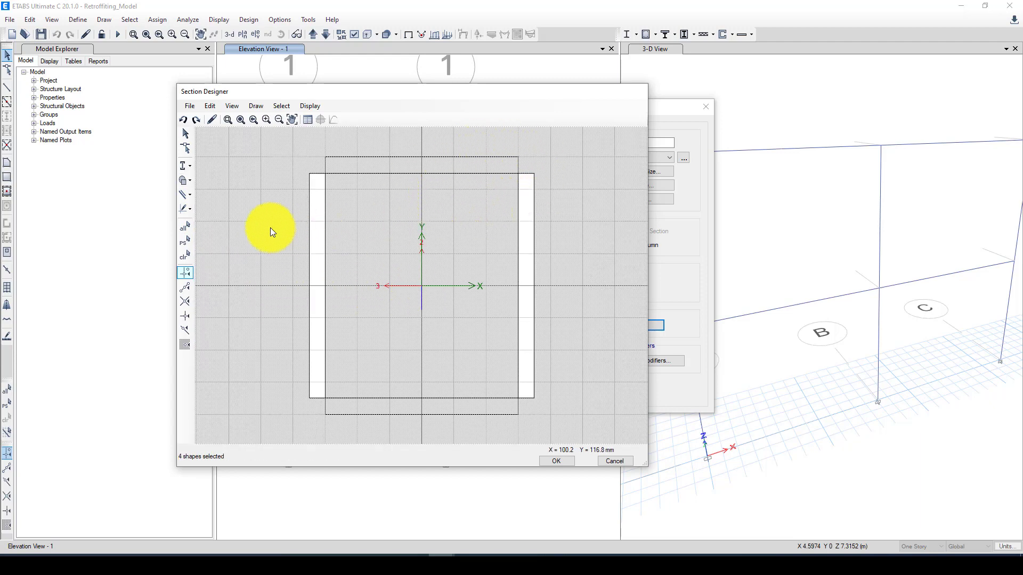
# Step: Set the material of the new box around the beam section to A992Fy50
pyautogui.click(187, 135)
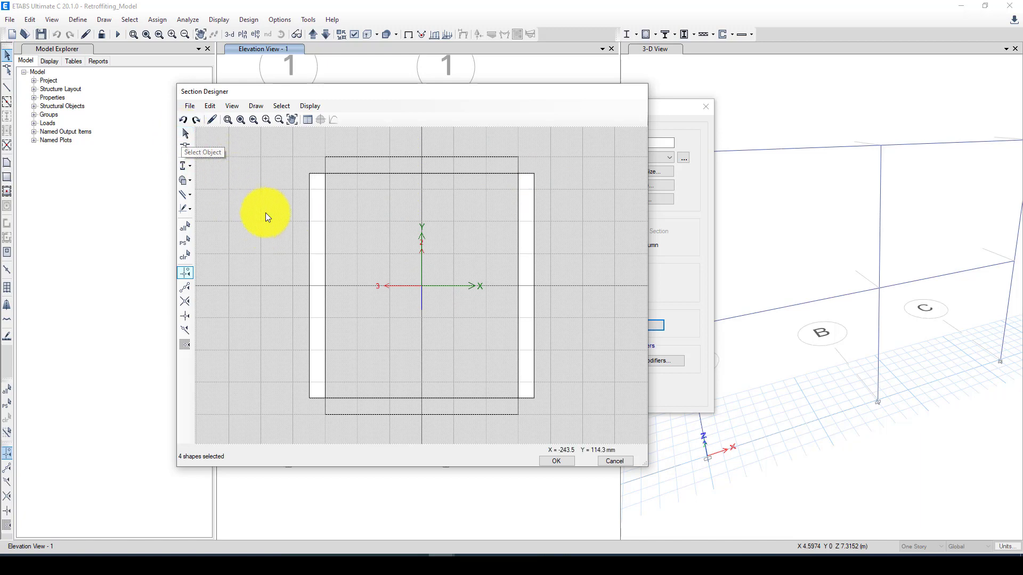
pyautogui.rightClick(266, 214)
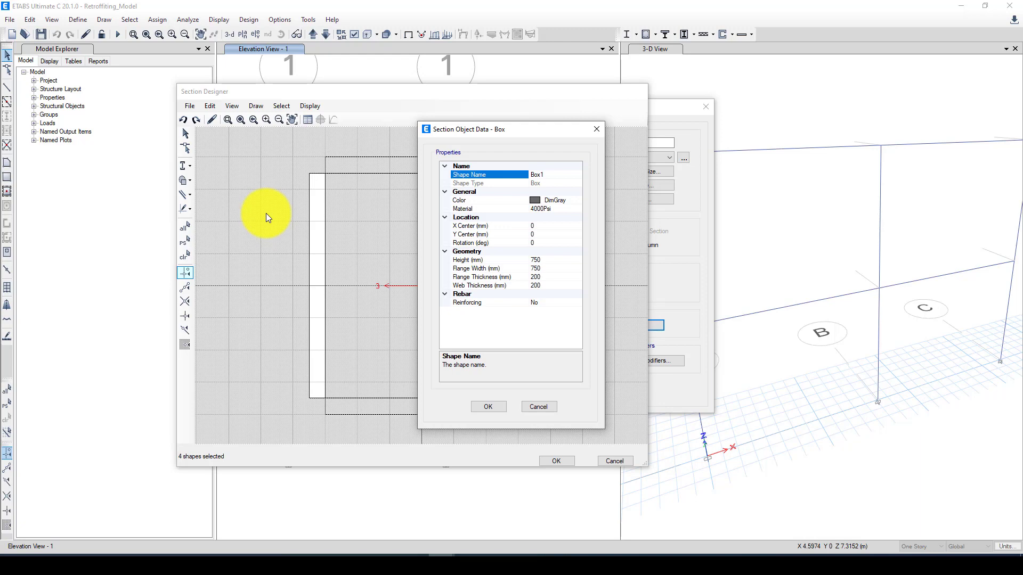
pyautogui.click(557, 208)
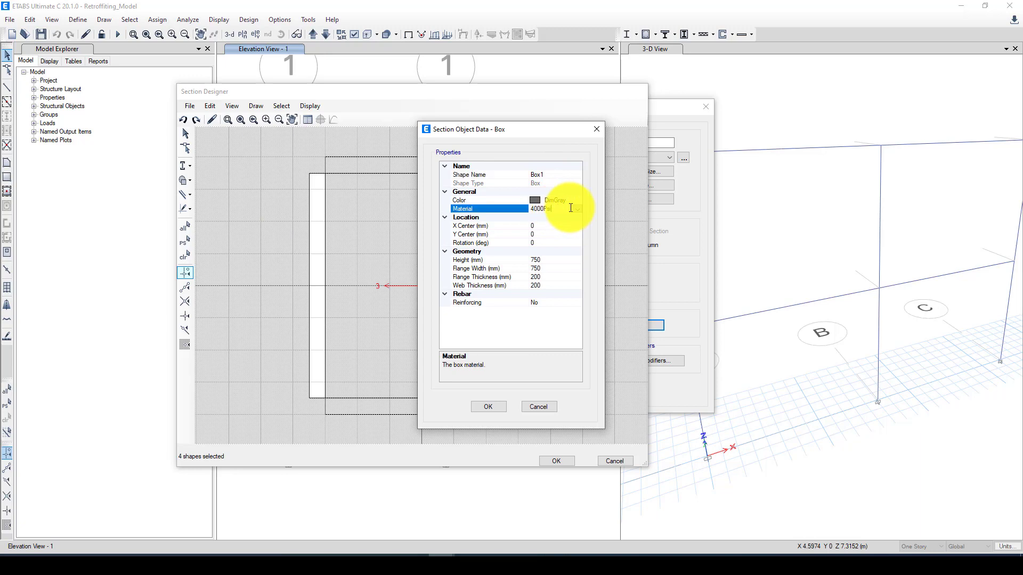
pyautogui.click(579, 209)
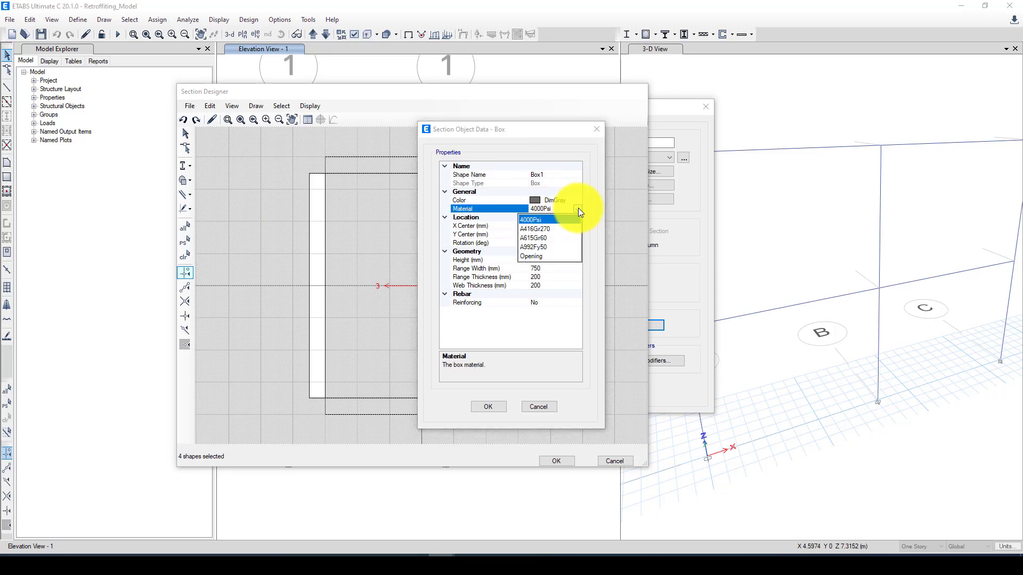
pyautogui.click(542, 247)
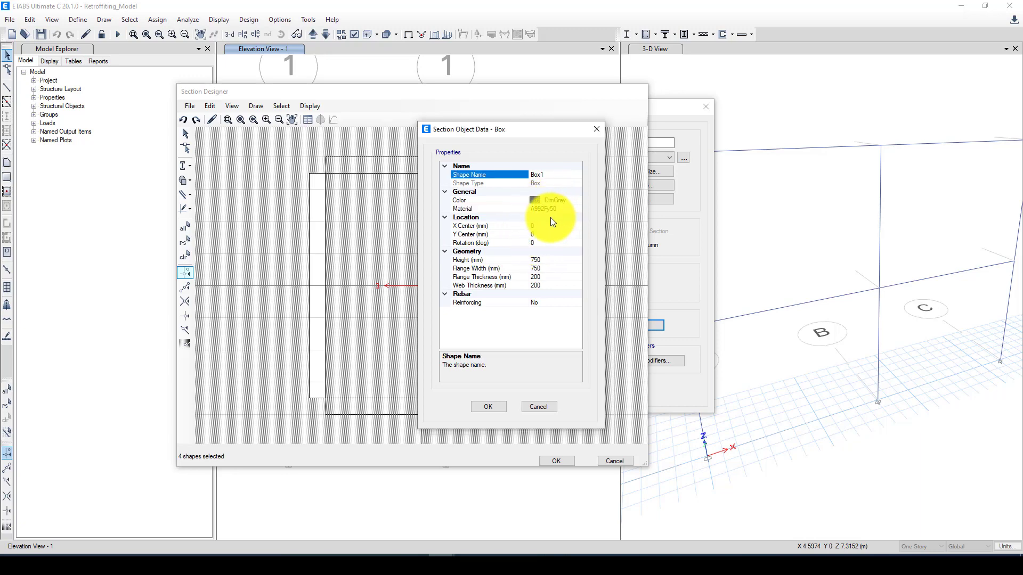
# Step: Look up the steel-jacketed beam size in the Word notes, then return to the box properties in ETABS
pyautogui.click(545, 260)
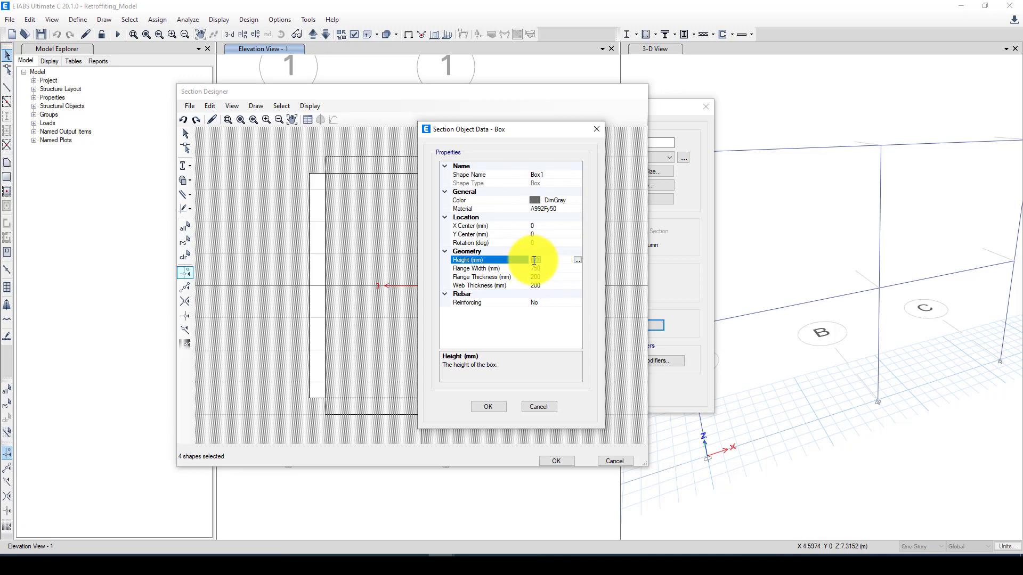
pyautogui.moveTo(544, 129); pyautogui.dragTo(369, 155)
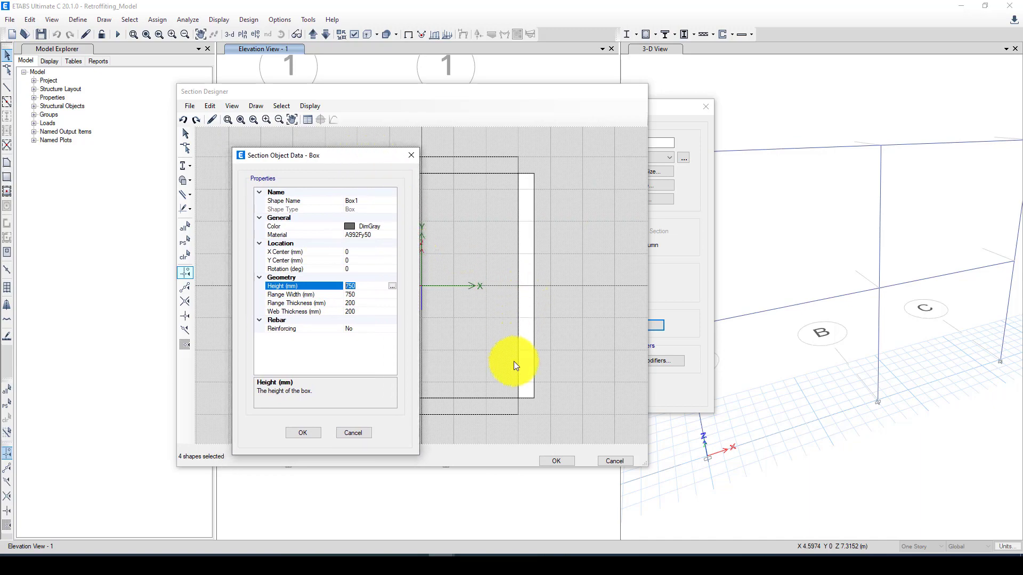
pyautogui.click(257, 549)
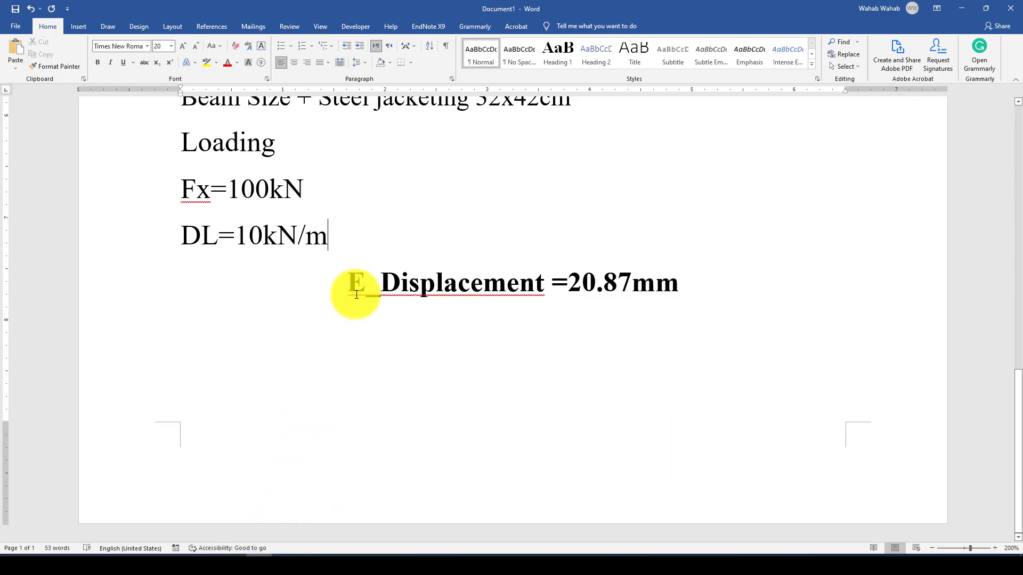
pyautogui.scroll(5, 356, 294)
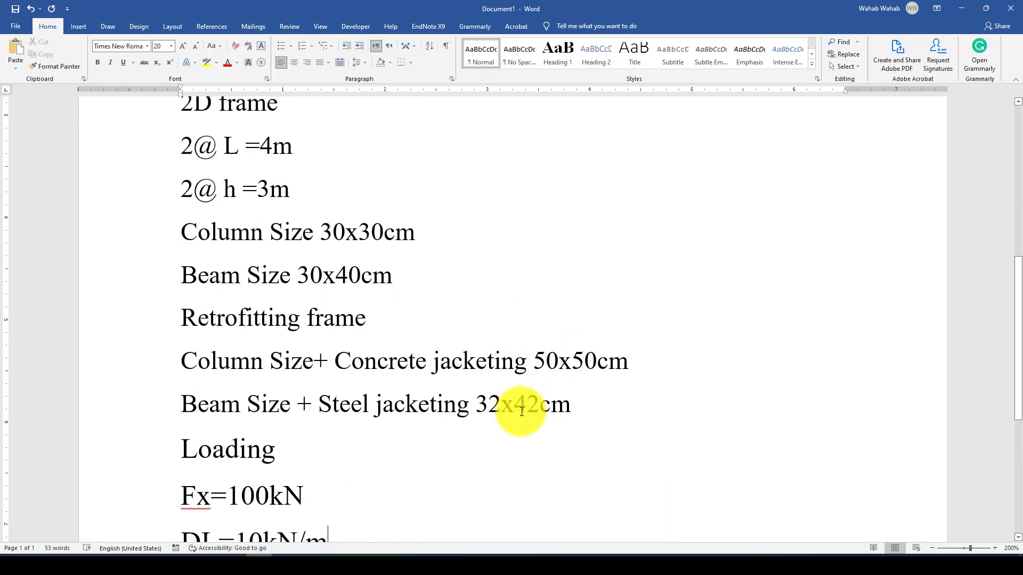
pyautogui.moveTo(519, 406); pyautogui.dragTo(536, 408)
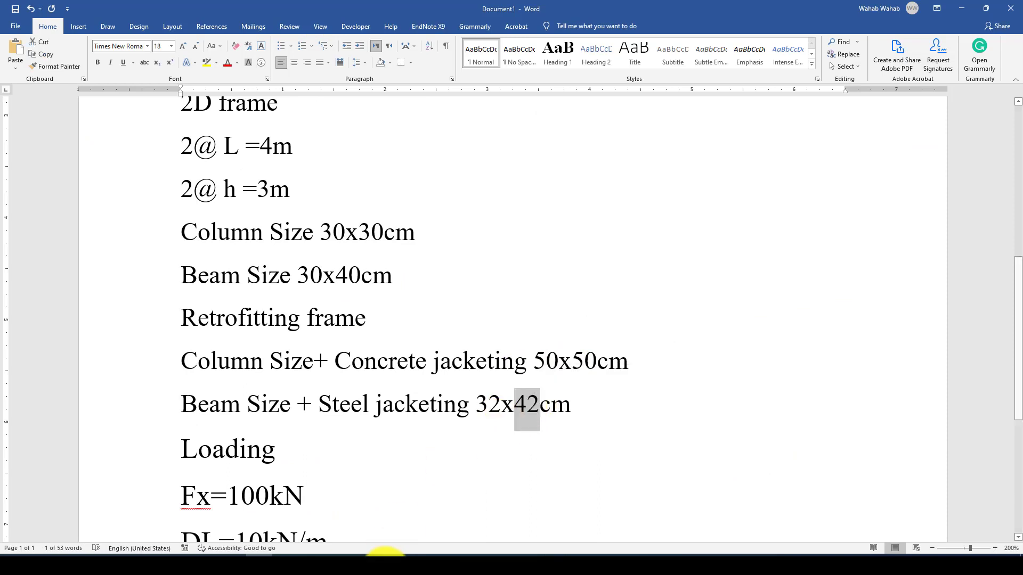
pyautogui.moveTo(433, 554)
pyautogui.click(434, 517)
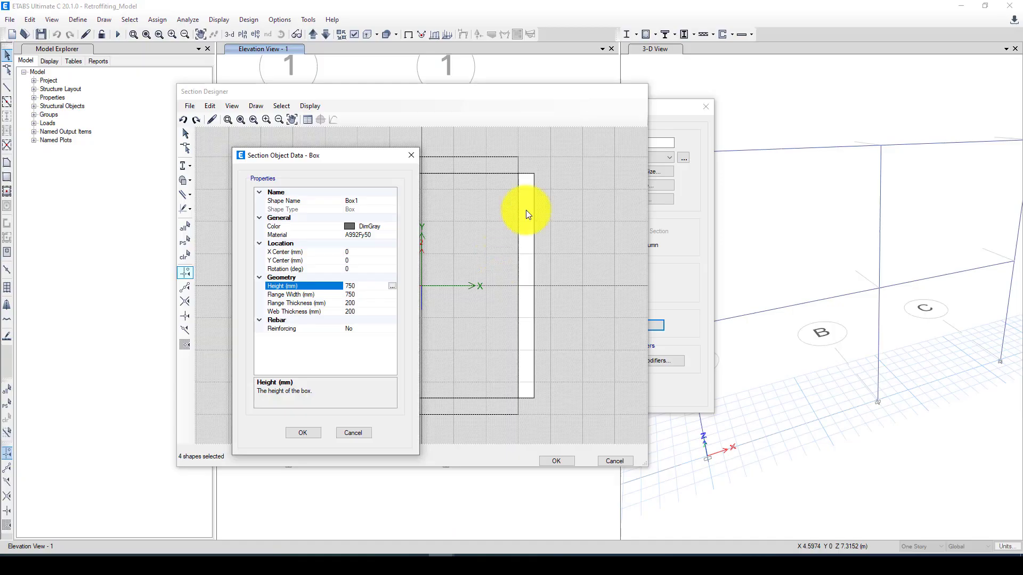
# Step: Set the height of the steel box around the beam section to 420 mm and its flange width to 320 mm
pyautogui.click(347, 287)
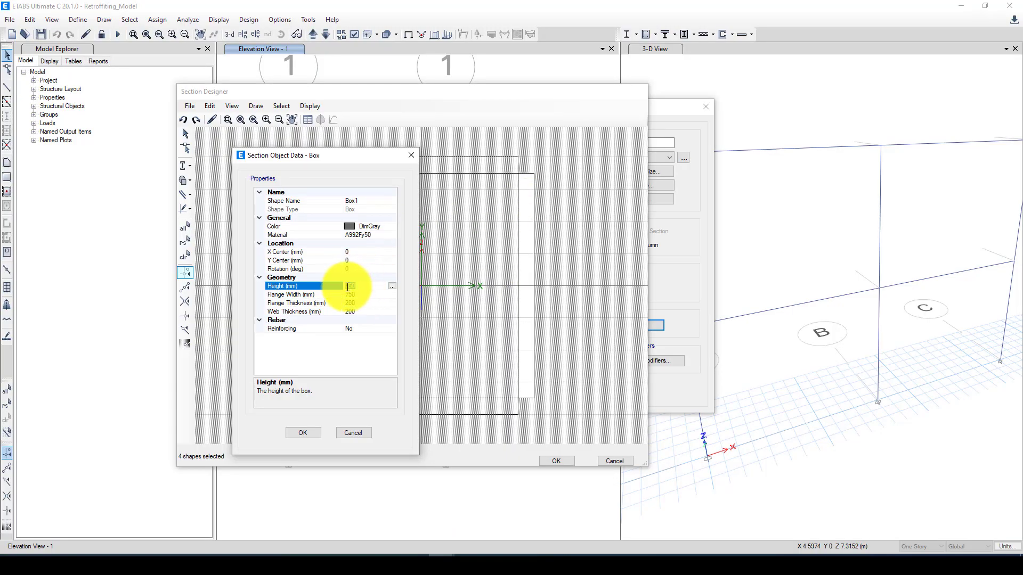
pyautogui.write('420')
pyautogui.click(349, 294)
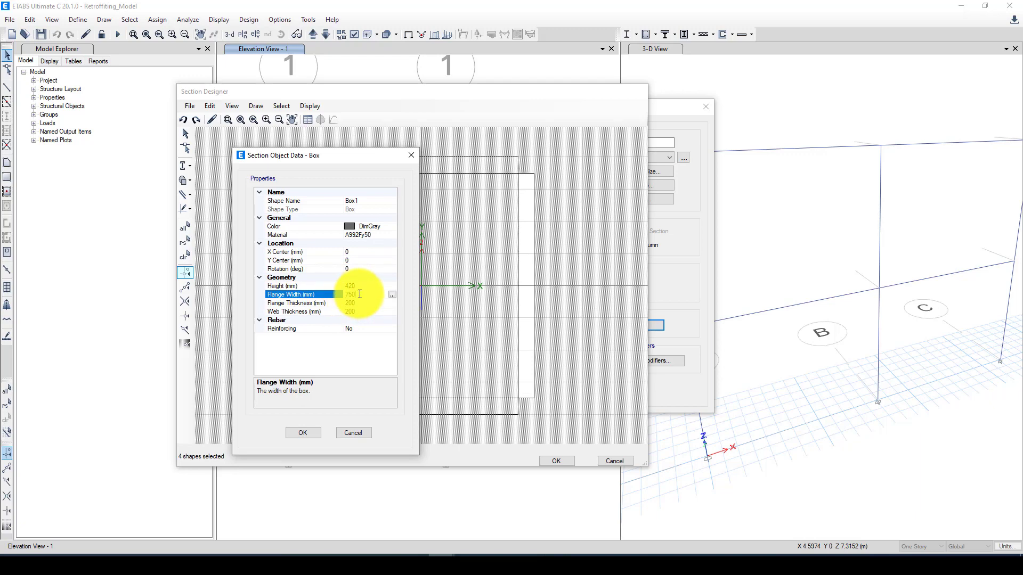
pyautogui.moveTo(361, 294); pyautogui.dragTo(345, 294)
pyautogui.write('42')
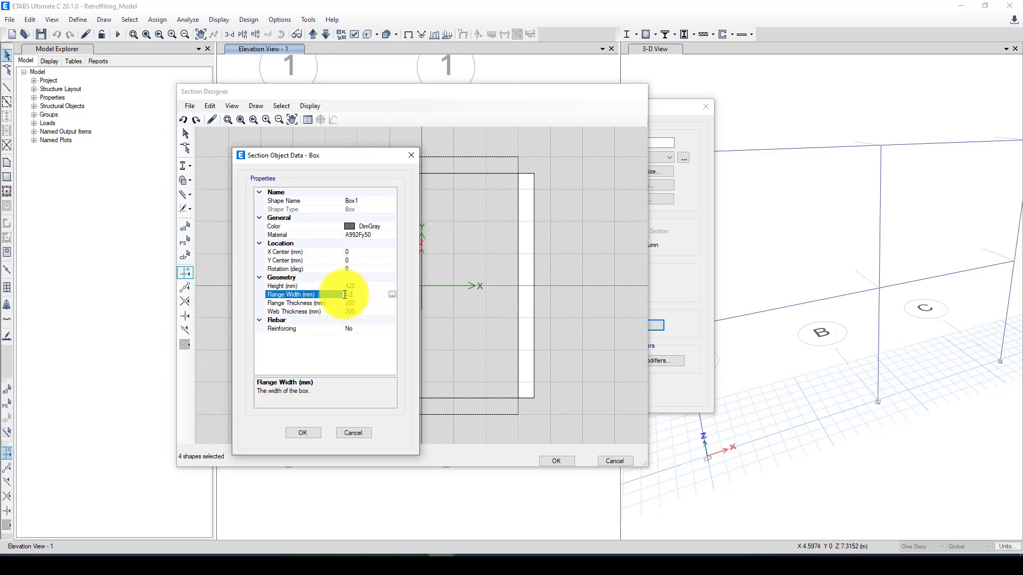
pyautogui.press('BackSpace')
pyautogui.press('BackSpace')
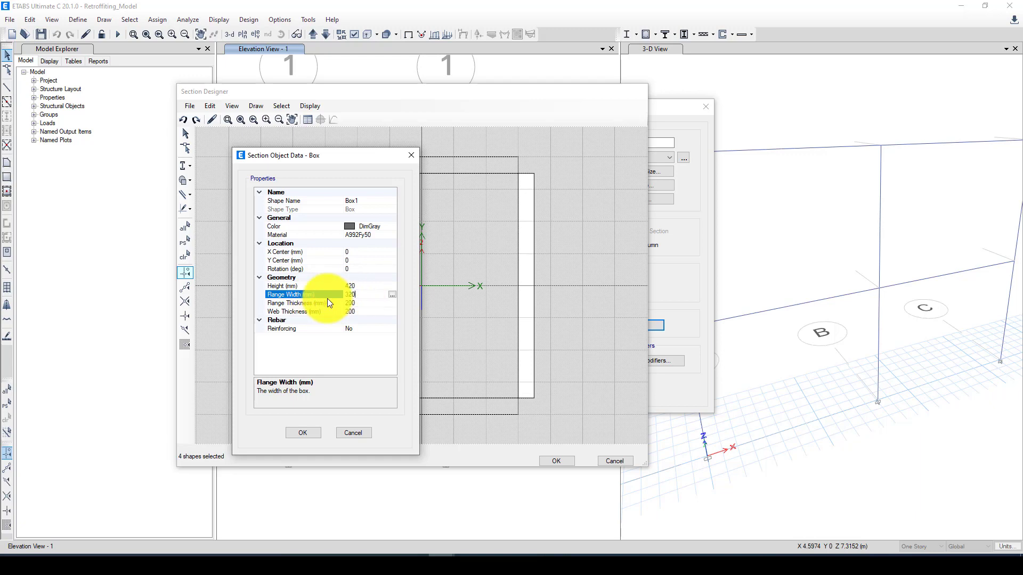
# Step: Set the box's flange and web thicknesses to 20 mm and accept the jacketed B30x40 section
pyautogui.click(349, 304)
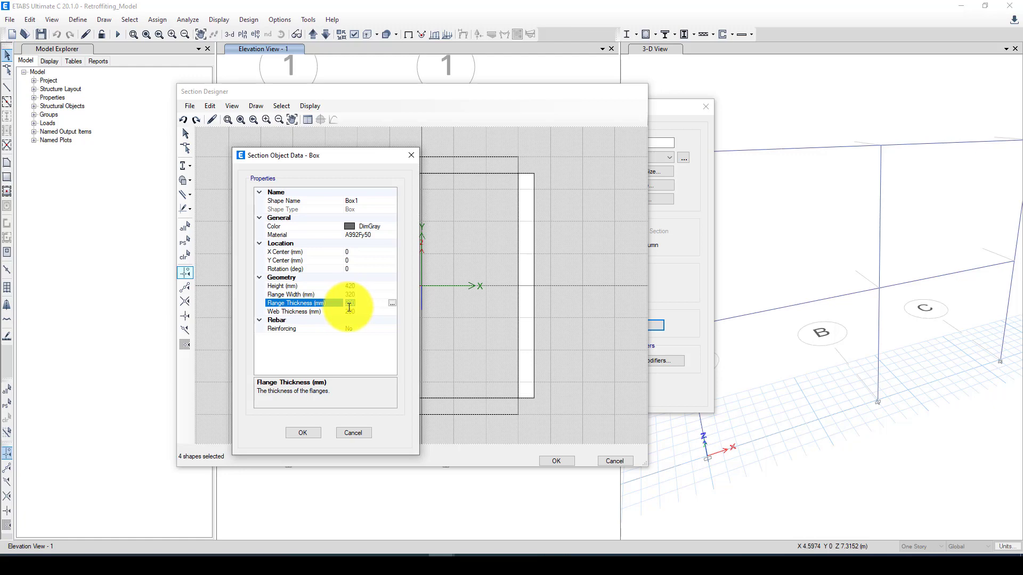
pyautogui.write('20')
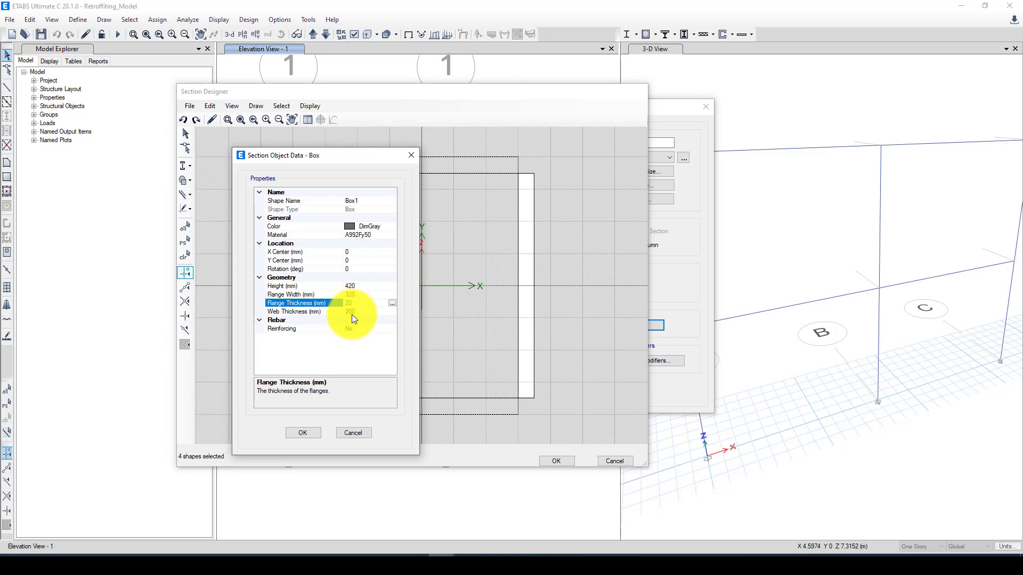
pyautogui.click(346, 314)
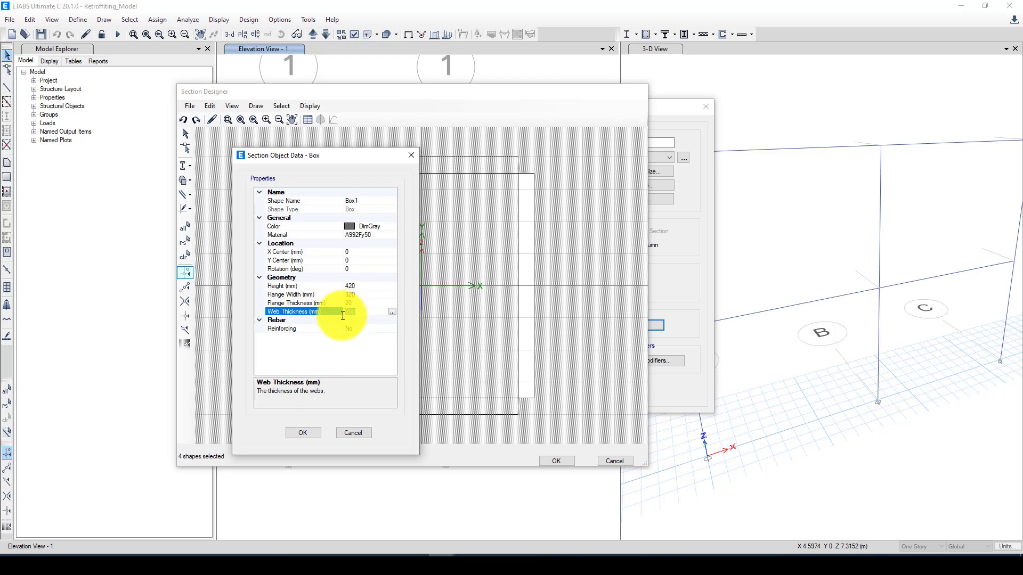
pyautogui.write('20')
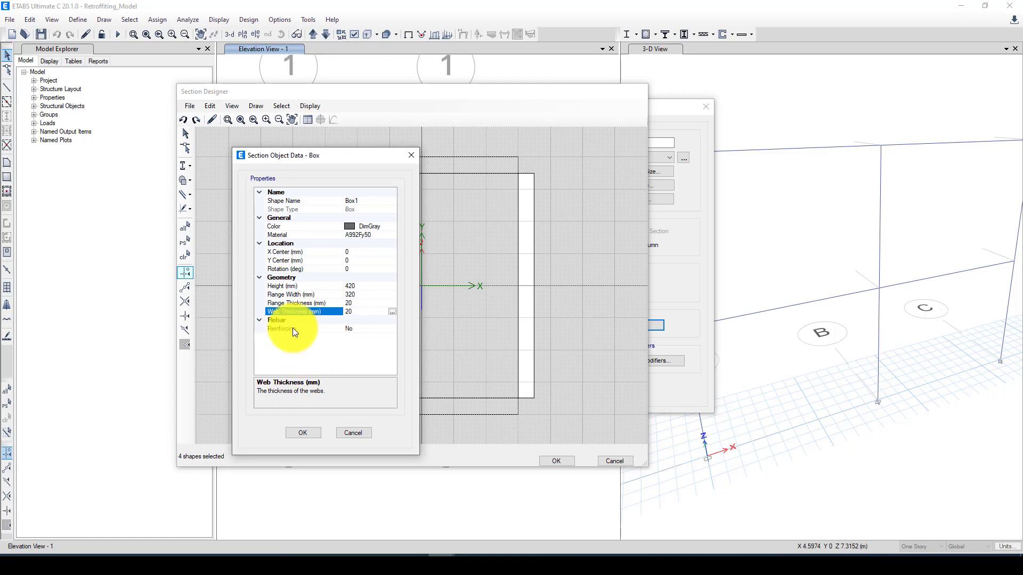
pyautogui.click(305, 431)
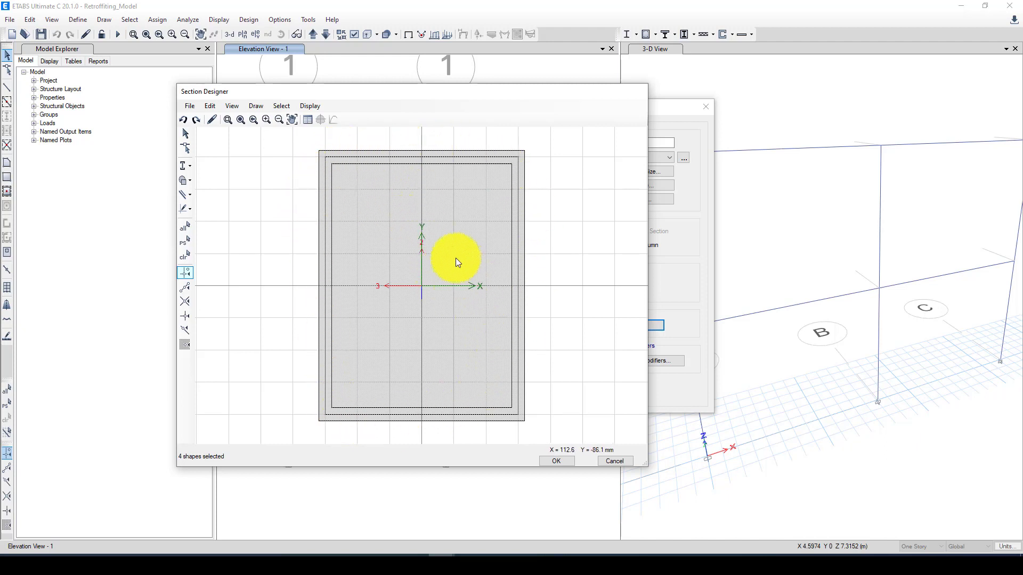
pyautogui.click(558, 464)
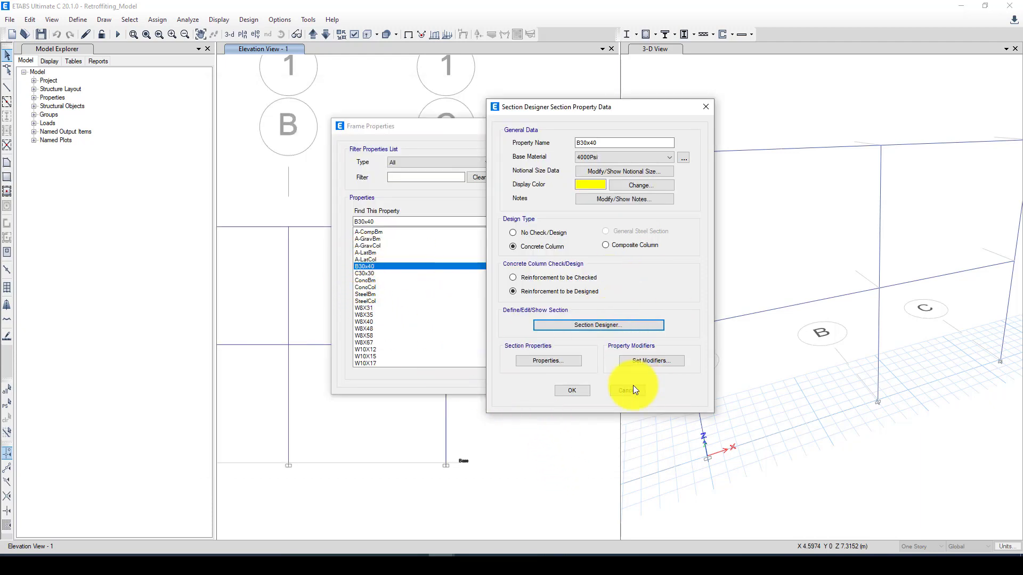
pyautogui.click(572, 391)
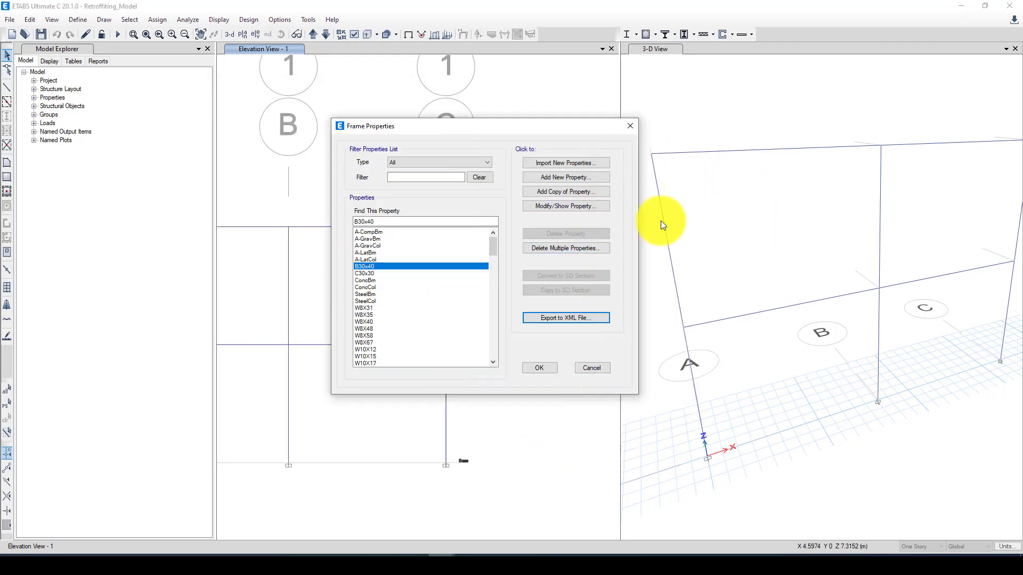
# Step: Convert the C30x30 frame section to an SD section and open it in Section Designer
pyautogui.click(372, 273)
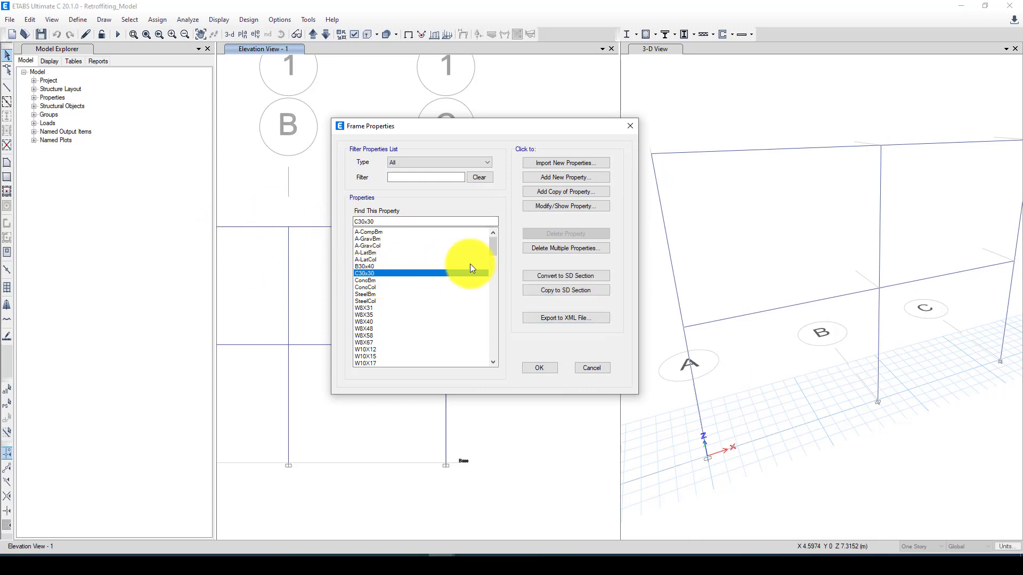
pyautogui.click(553, 277)
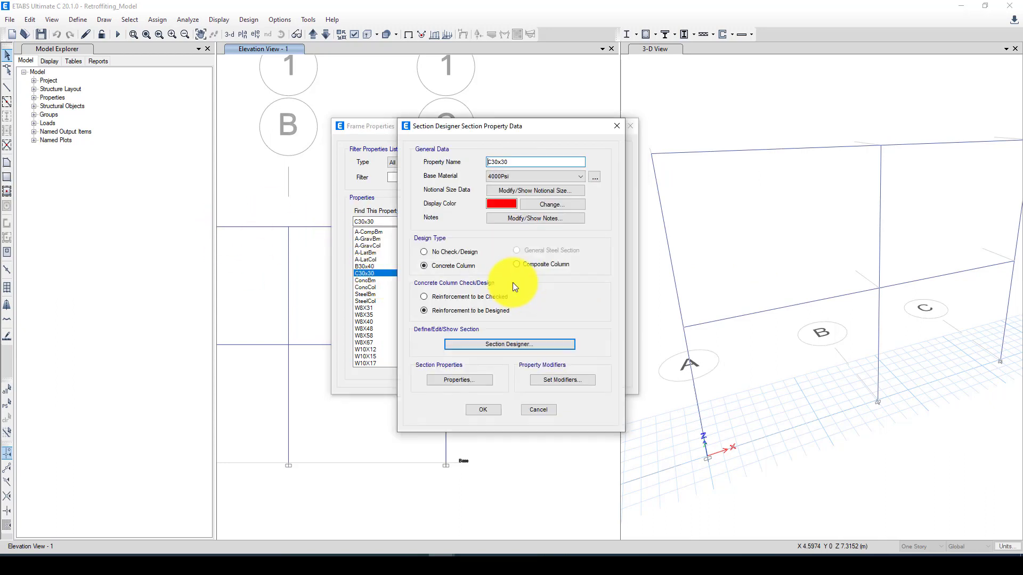
pyautogui.click(500, 344)
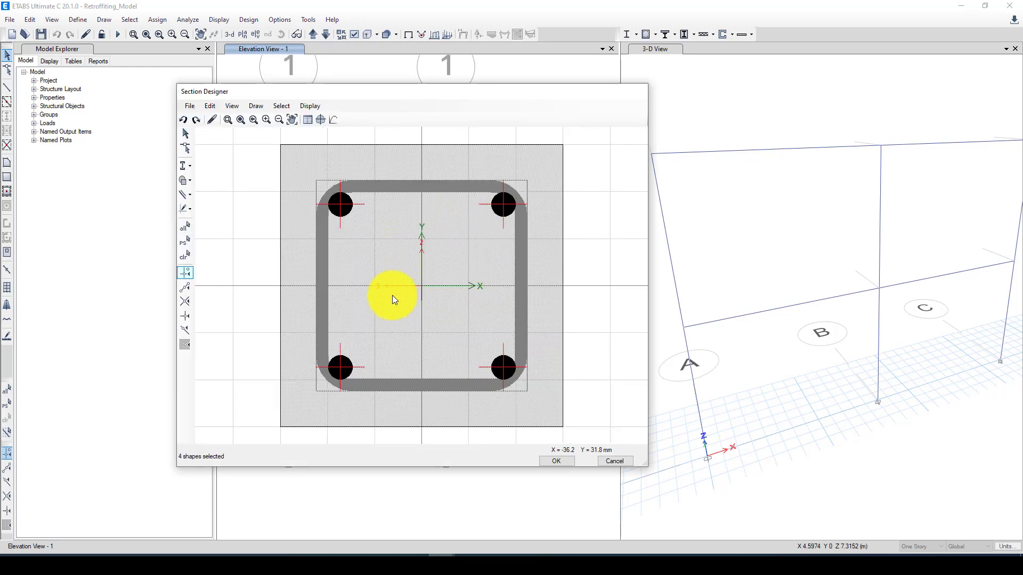
pyautogui.click(394, 264)
pyautogui.scroll(-1, 515, 254)
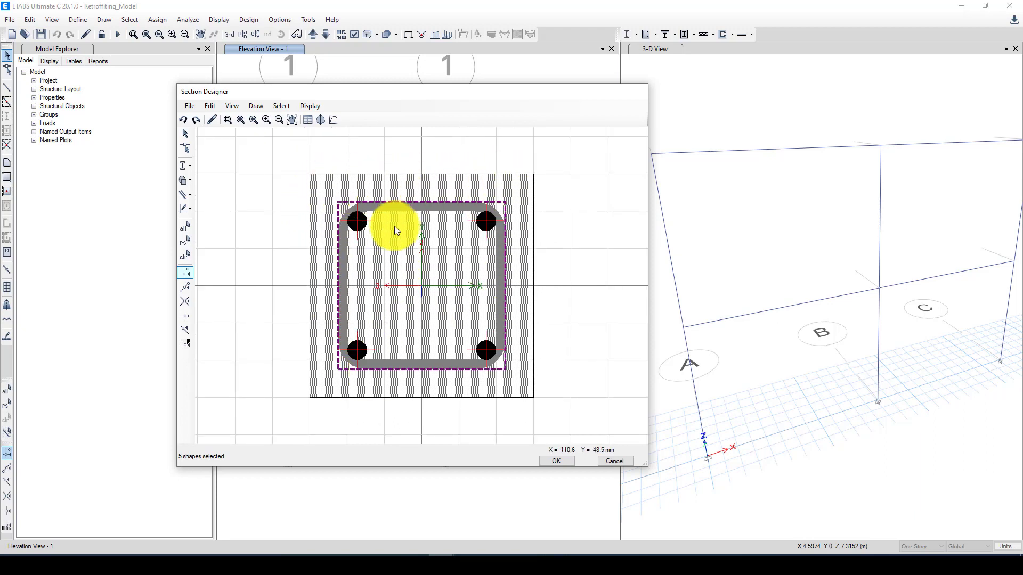
pyautogui.click(314, 255)
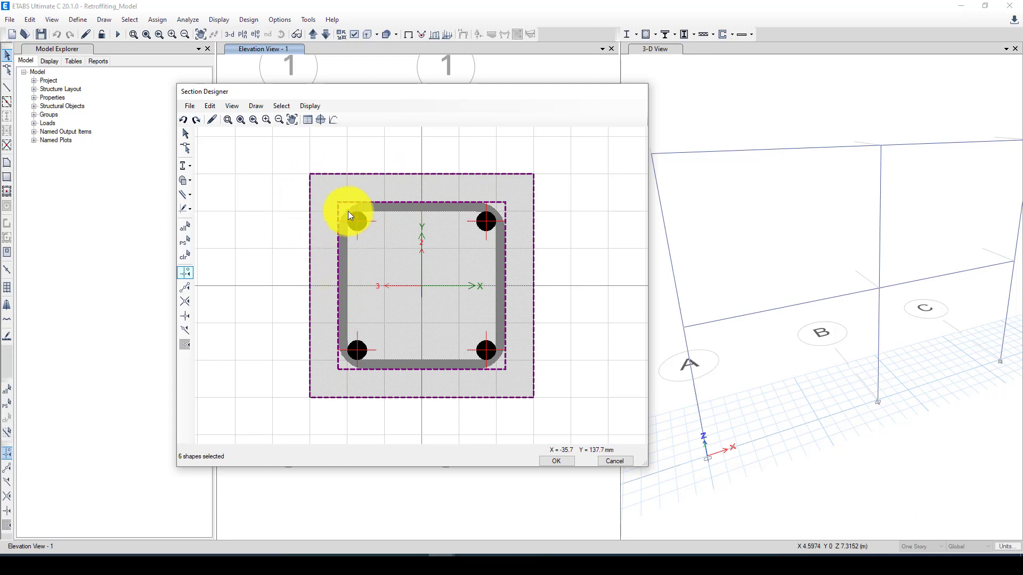
pyautogui.click(318, 191)
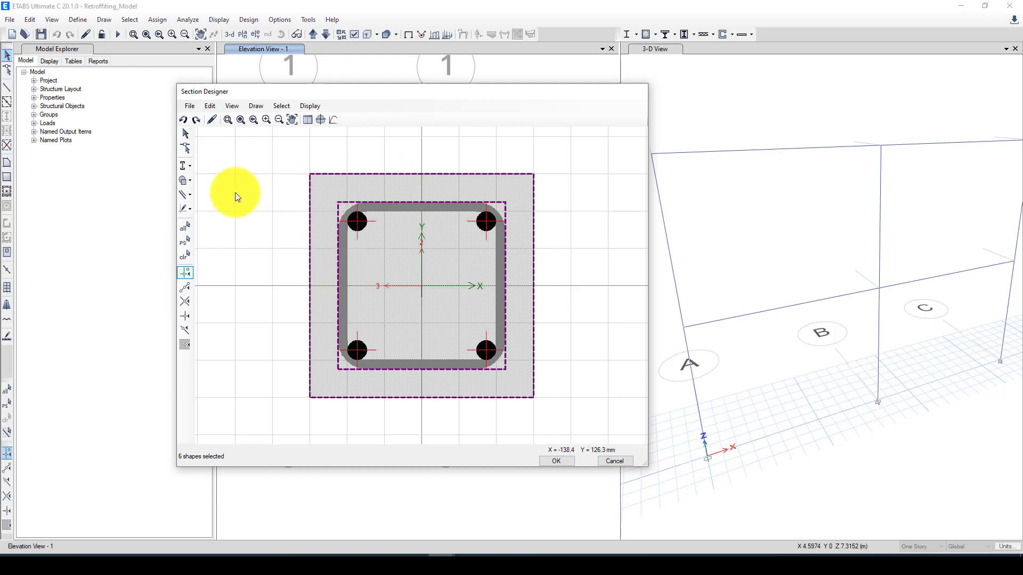
# Step: Draw a concrete box shape centred on the origin of the C30x30 column section
pyautogui.click(190, 184)
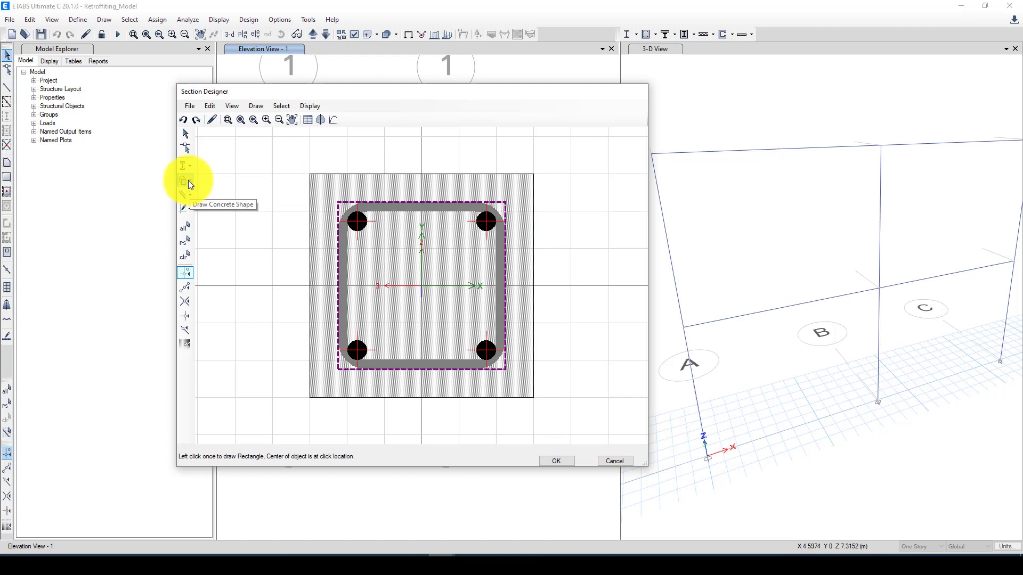
pyautogui.click(190, 182)
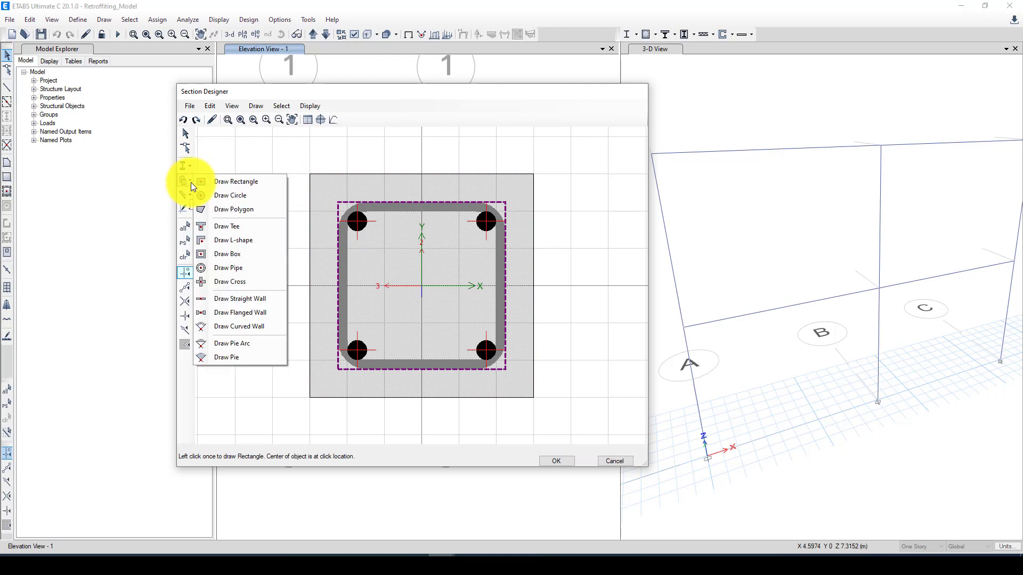
pyautogui.click(230, 256)
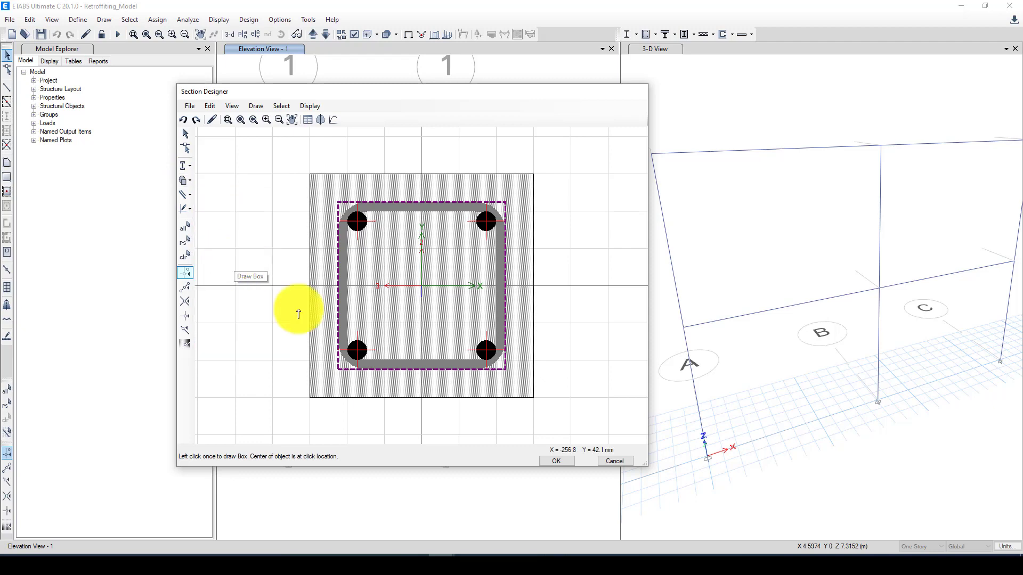
pyautogui.click(422, 291)
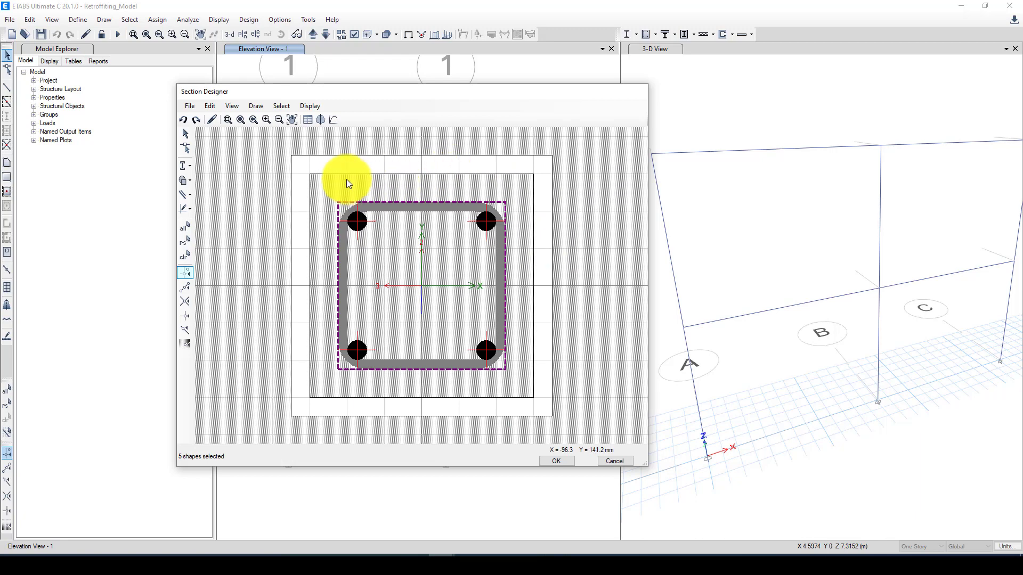
# Step: Keep 4000Psi as the material of the box around the column section and set its height and flange width to 500 mm
pyautogui.rightClick(265, 168)
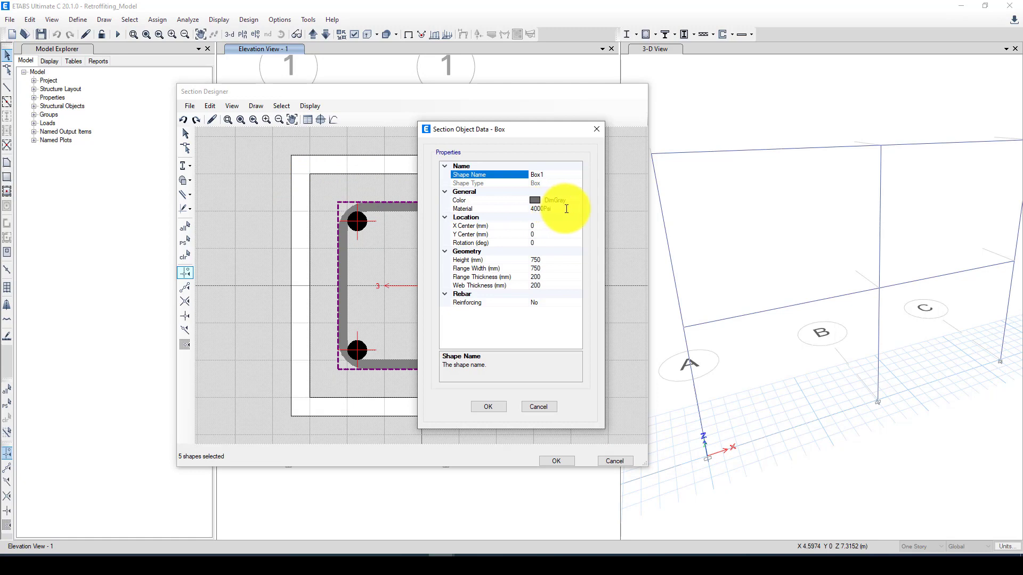
pyautogui.click(548, 207)
pyautogui.click(580, 210)
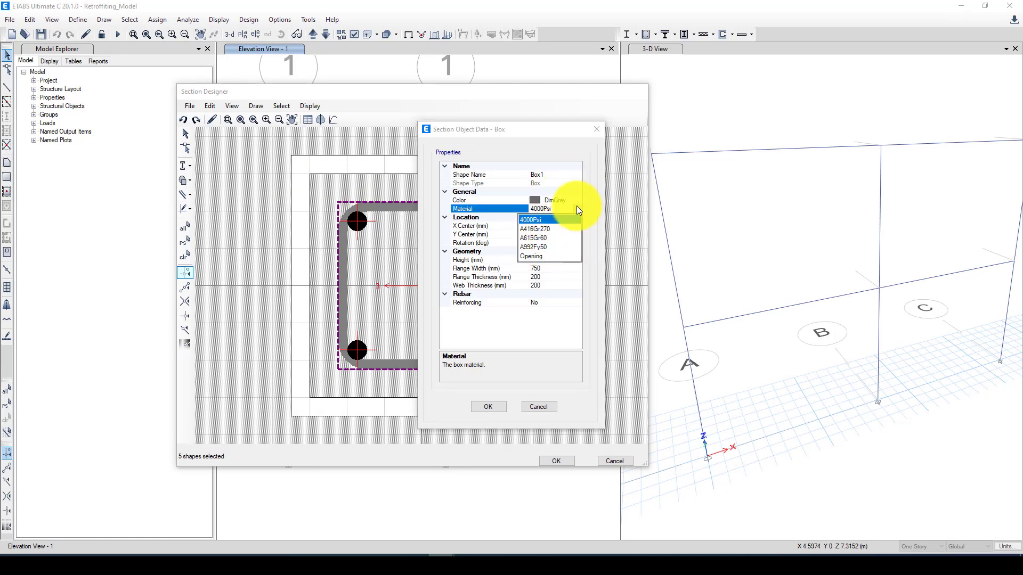
pyautogui.click(580, 209)
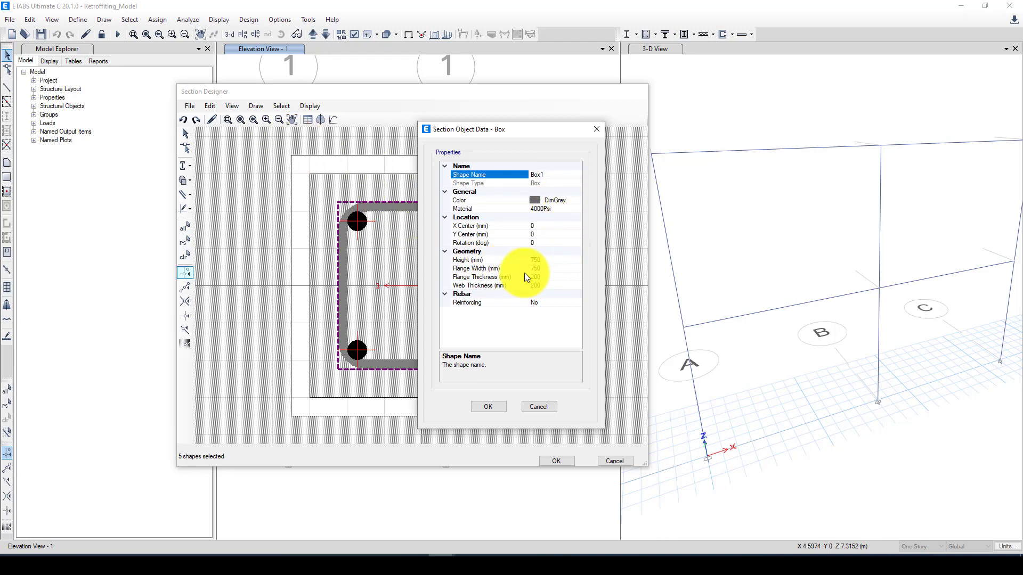
pyautogui.click(536, 260)
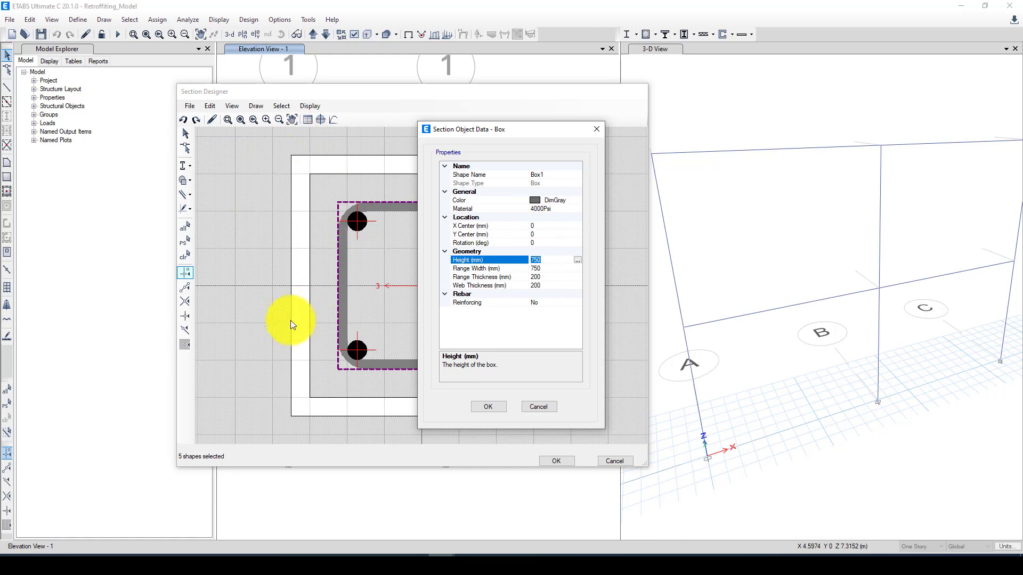
pyautogui.write('500')
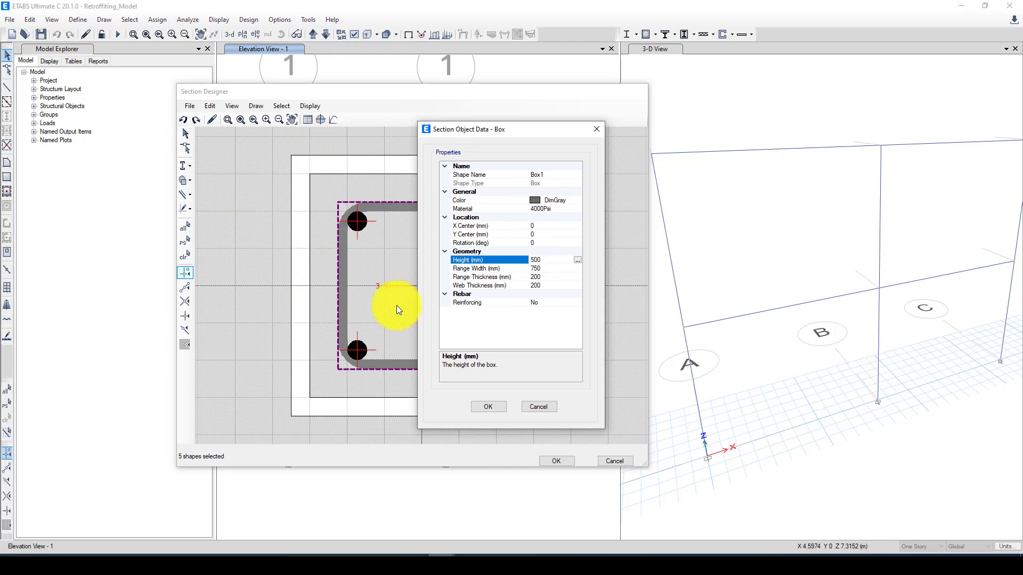
pyautogui.click(540, 269)
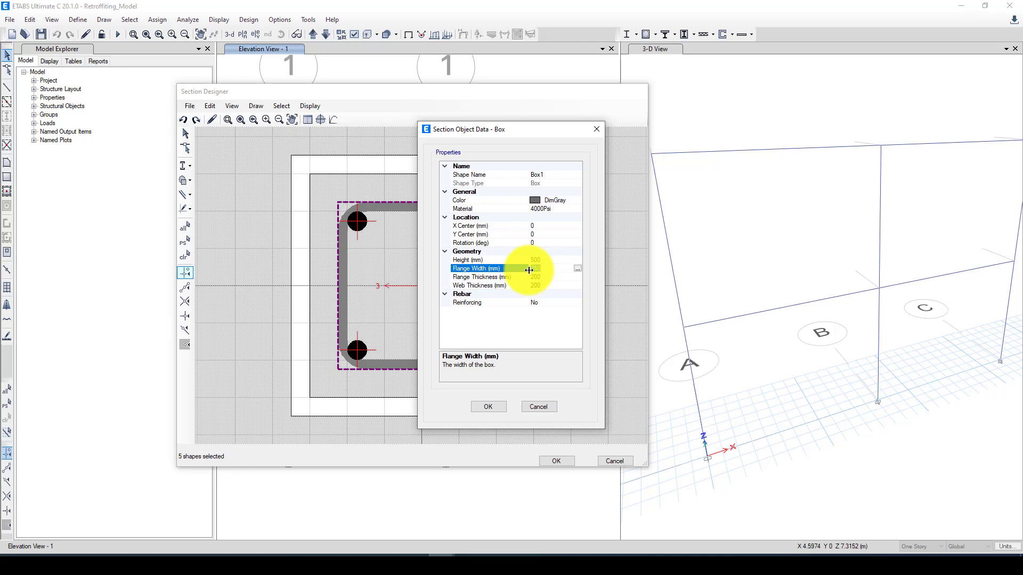
pyautogui.write('50')
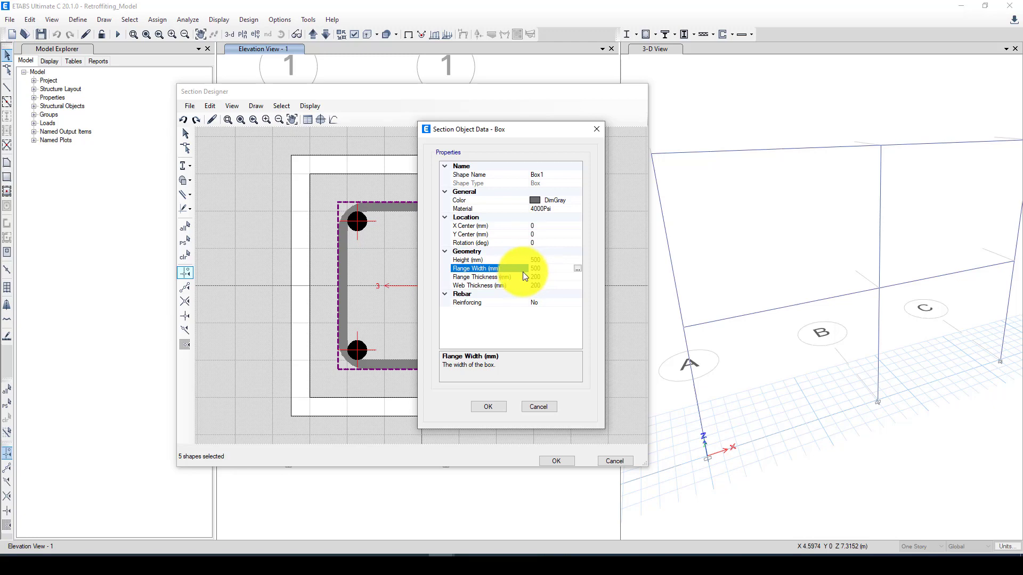
# Step: Keep the box's flange and web thicknesses at 200 mm and accept its section object data
pyautogui.click(549, 278)
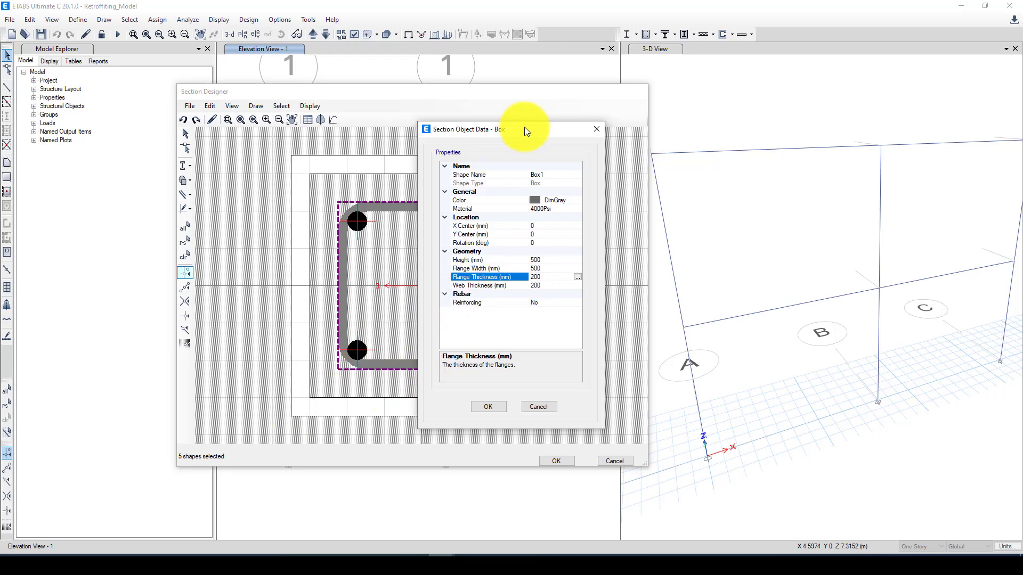
pyautogui.moveTo(527, 131); pyautogui.dragTo(519, 130)
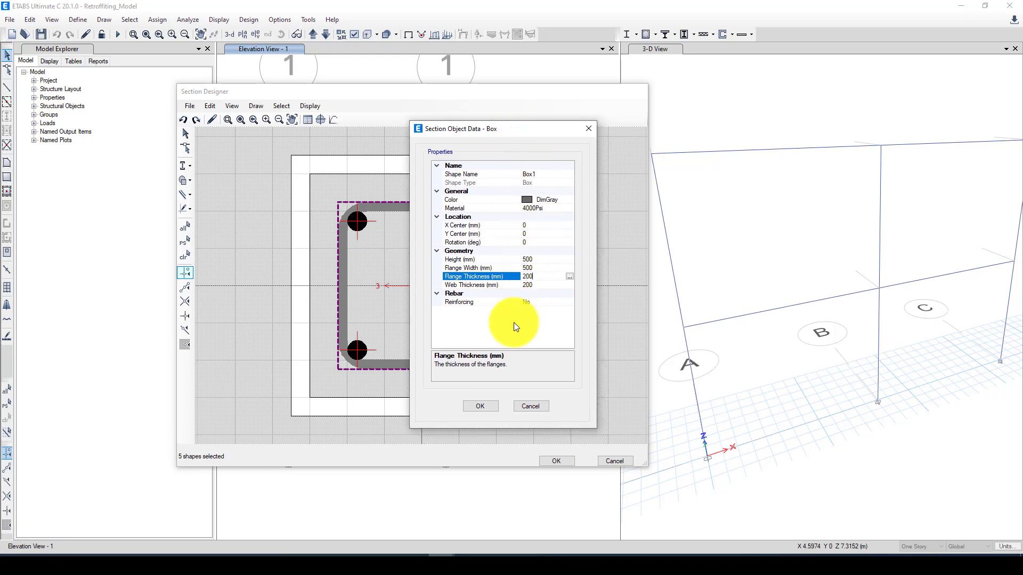
pyautogui.click(487, 277)
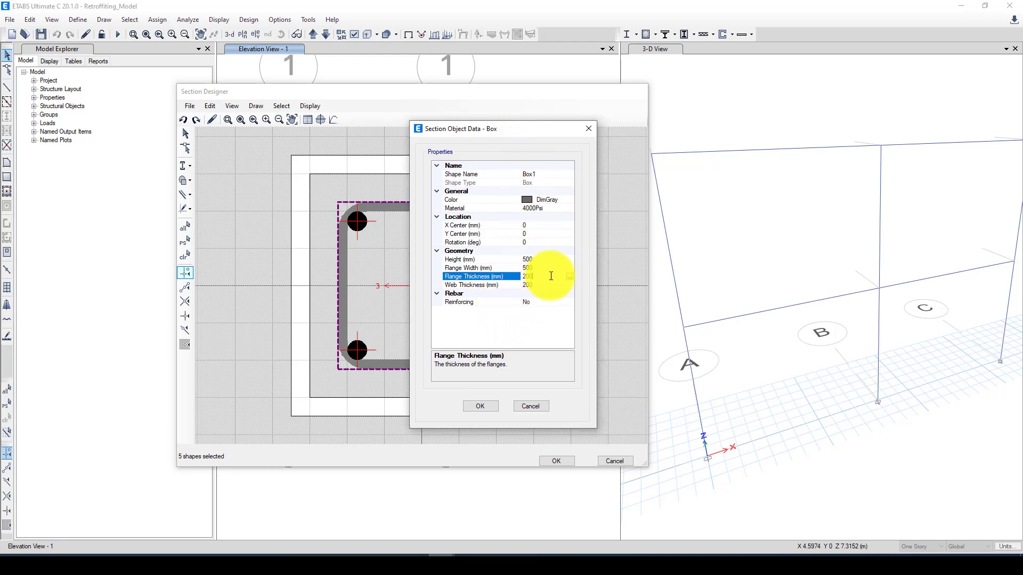
pyautogui.click(487, 409)
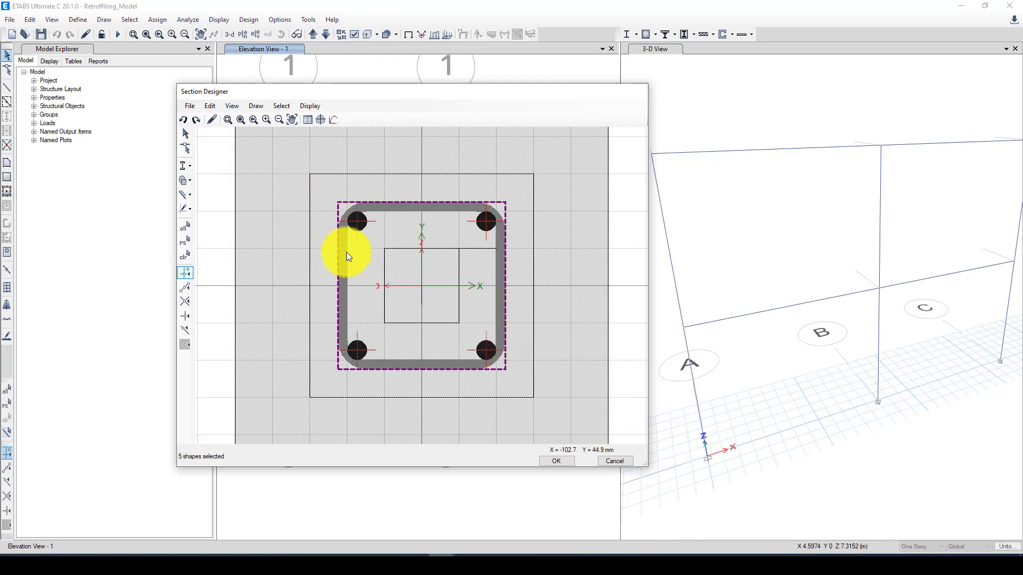
# Step: Check the box around the column section, close Section Designer, and accept the jacketed C30x30 section and the frame properties
pyautogui.scroll(-2, 346, 252)
pyautogui.scroll(-3, 349, 256)
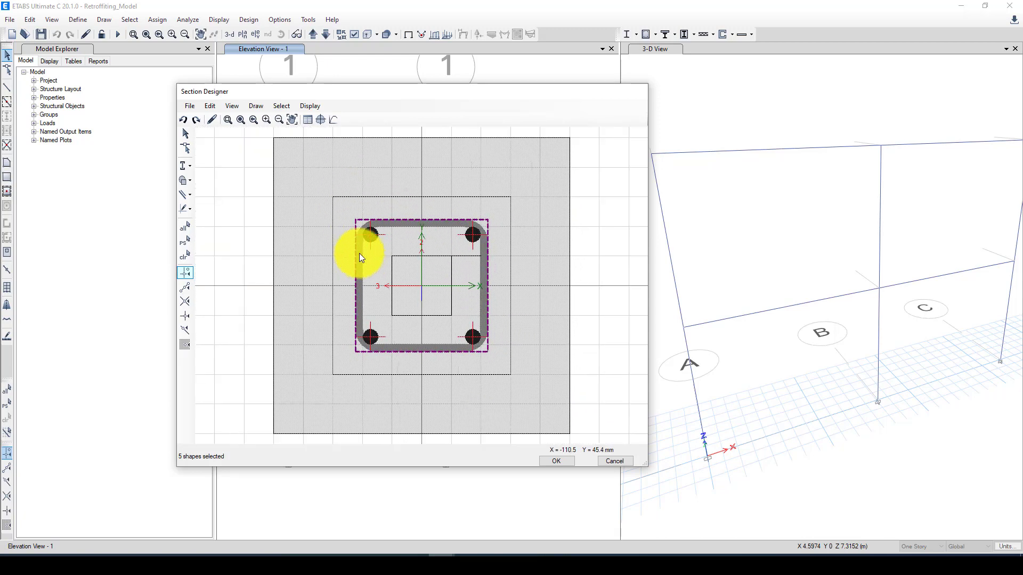
pyautogui.scroll(-1, 471, 171)
pyautogui.click(454, 198)
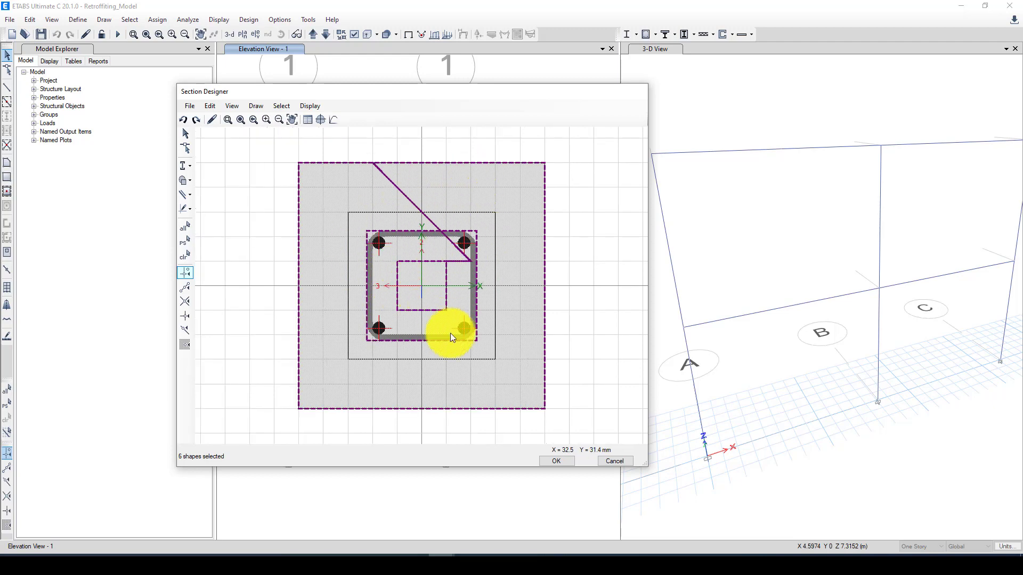
pyautogui.click(557, 461)
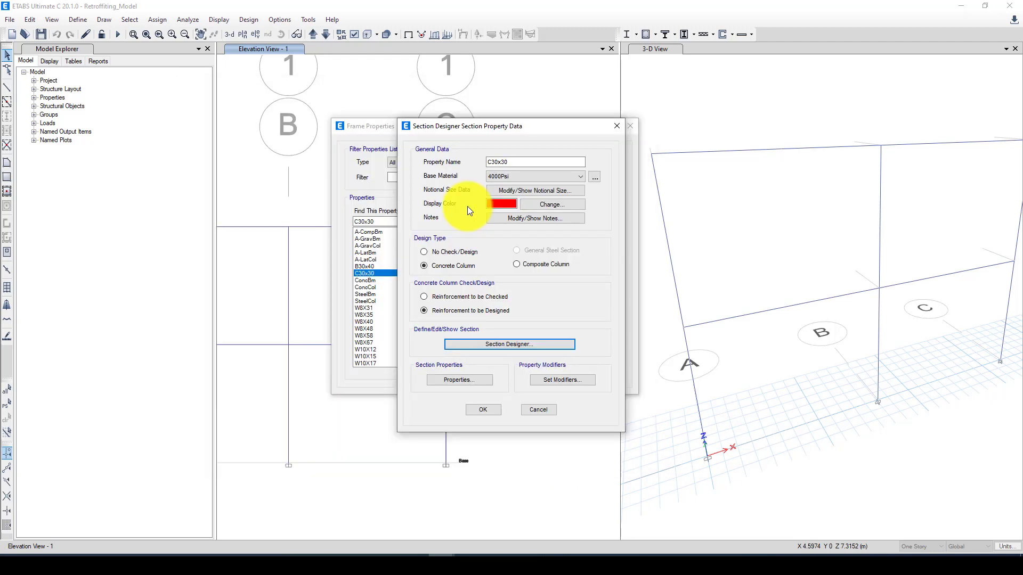
pyautogui.click(483, 409)
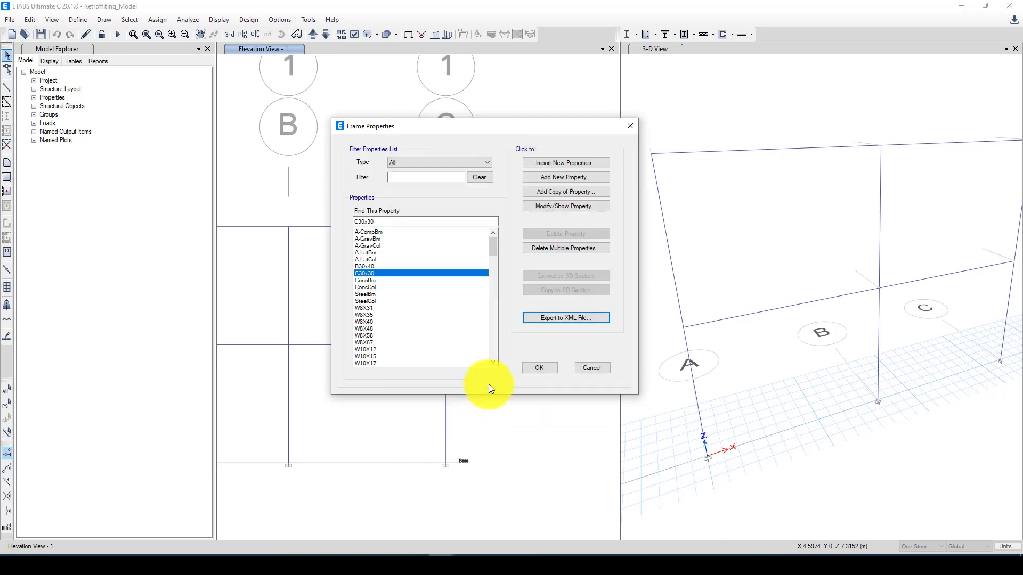
pyautogui.click(535, 368)
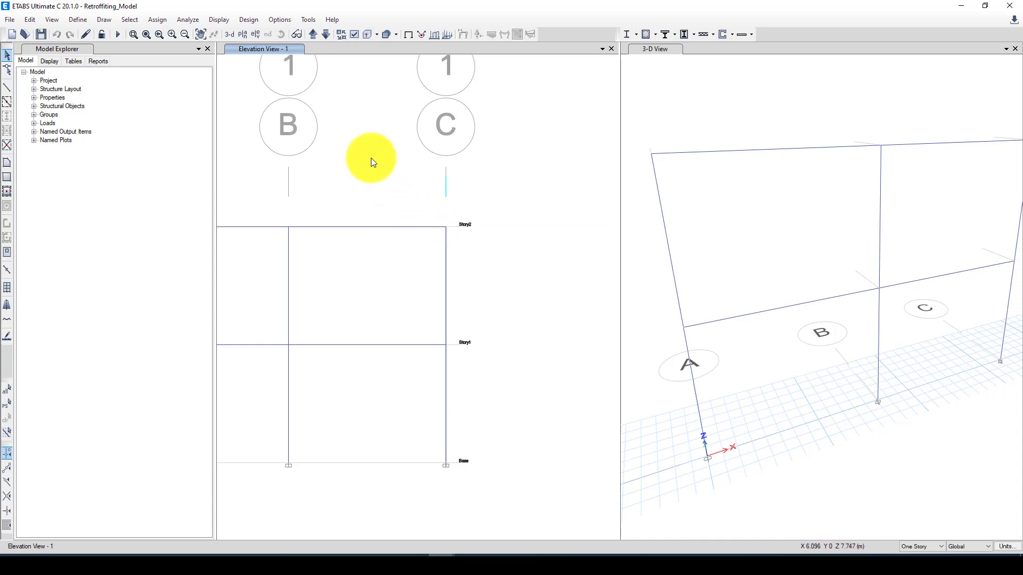
# Step: Run the analysis of the retrofitted frame
pyautogui.scroll(-2, 510, 175)
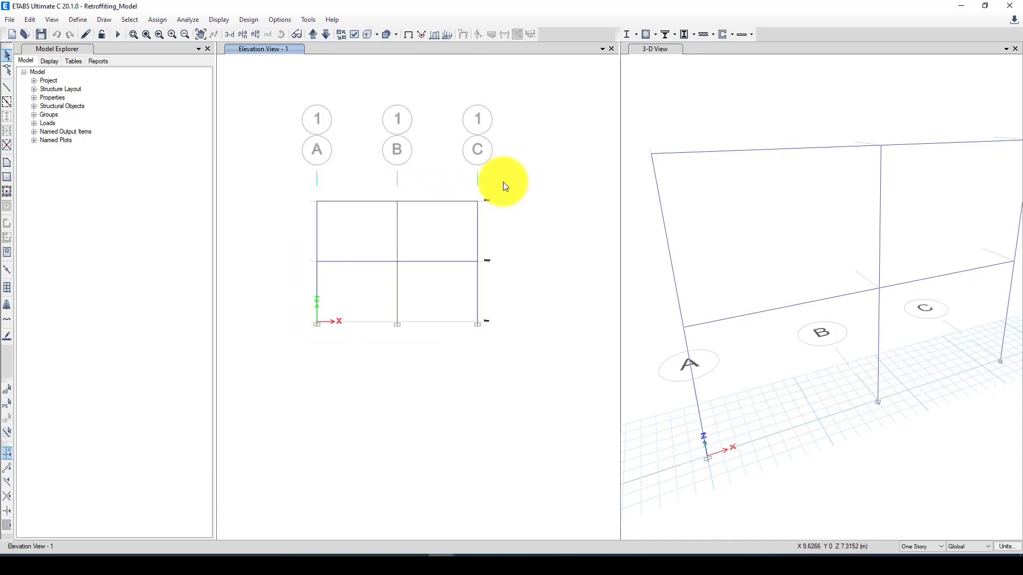
pyautogui.click(118, 34)
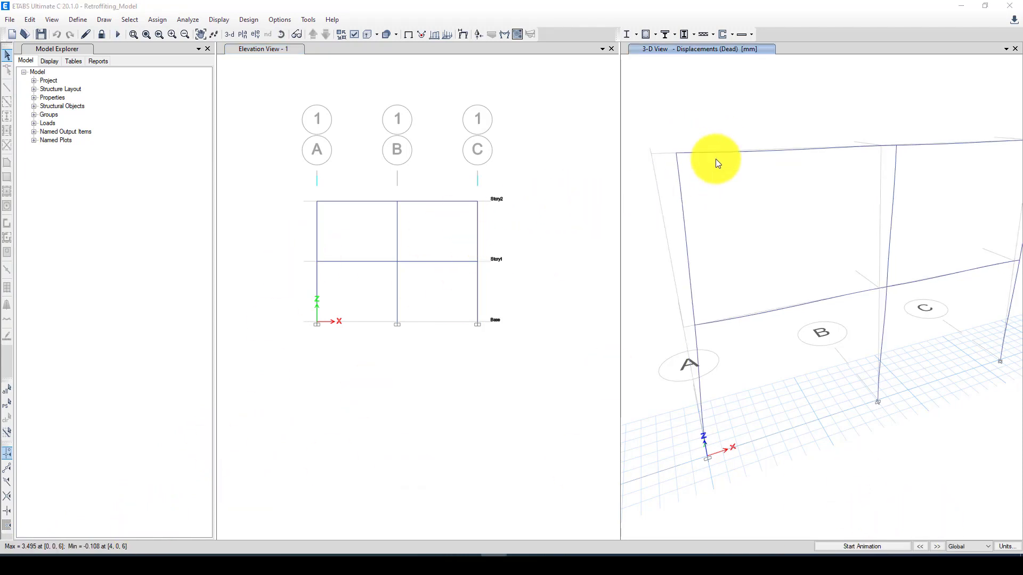
# Step: Inspect the jacketed members in an extruded, transparent 3D view and return to the unextruded elevation of grid line 1
pyautogui.click(397, 89)
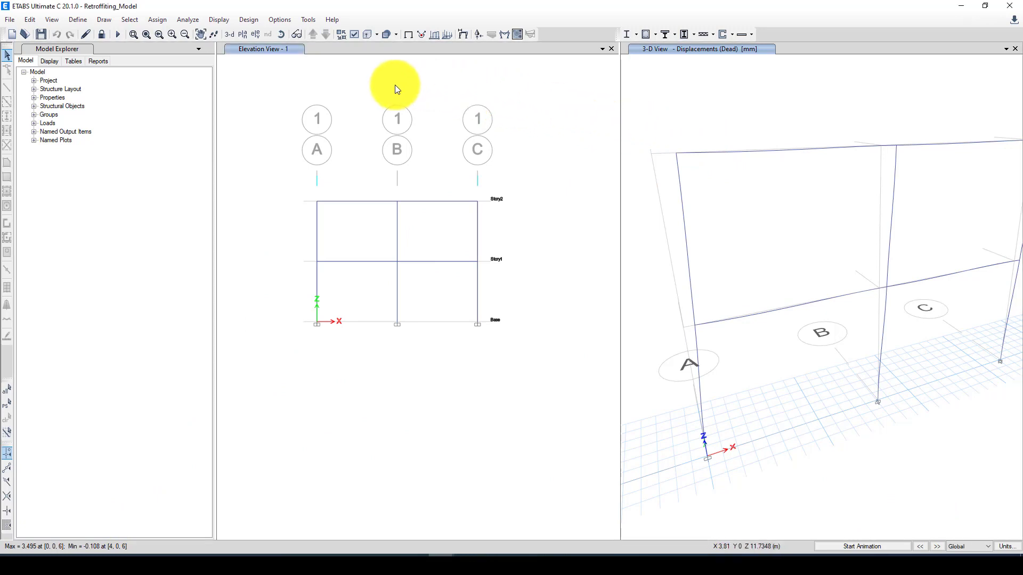
pyautogui.click(389, 33)
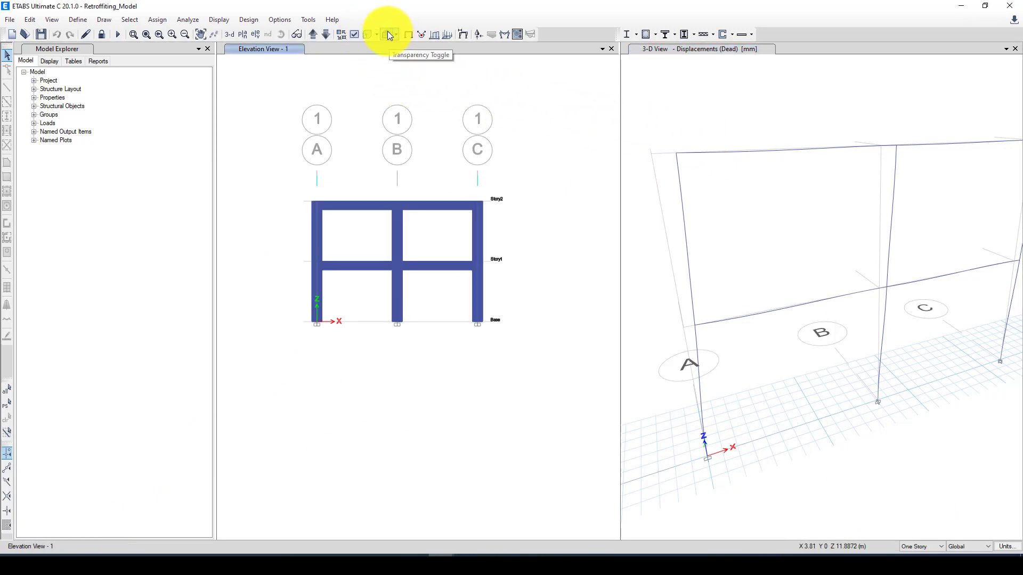
pyautogui.click(389, 35)
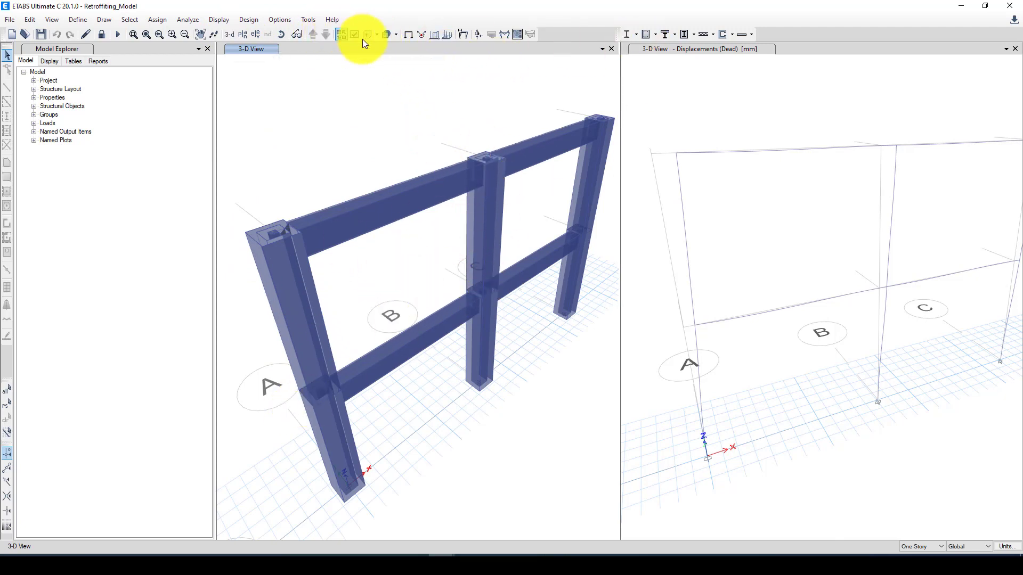
pyautogui.click(386, 33)
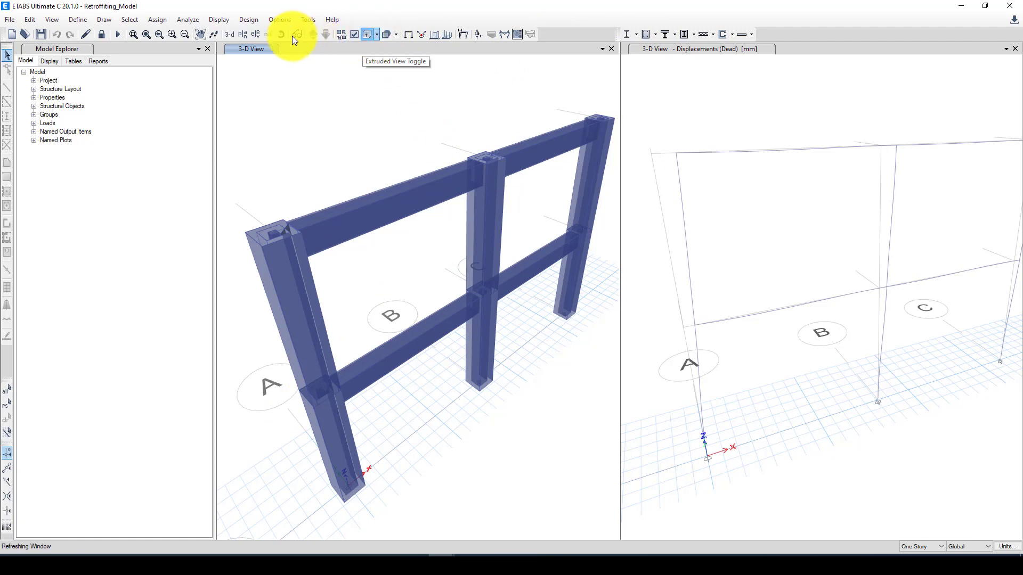
pyautogui.click(256, 34)
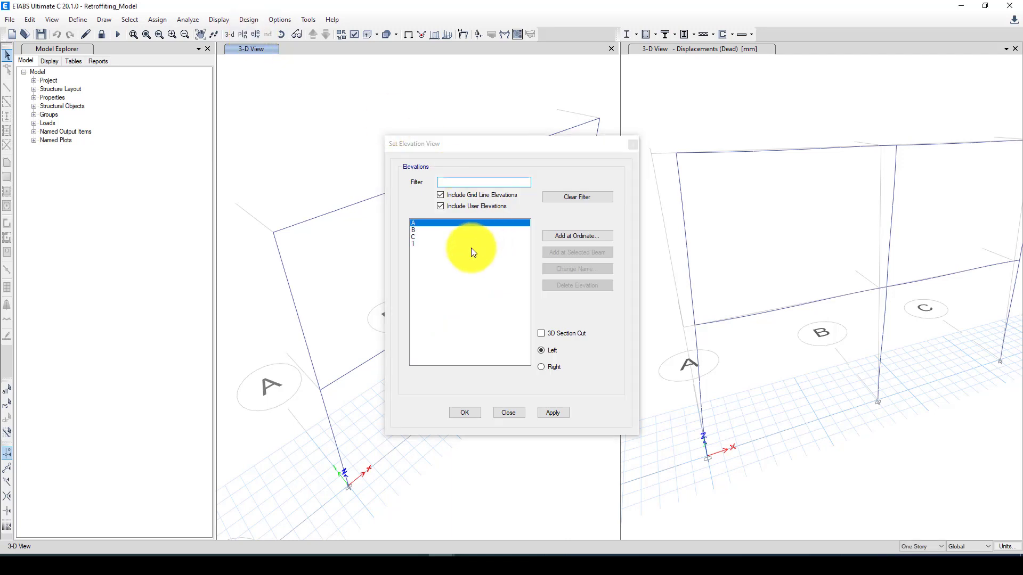
pyautogui.click(417, 244)
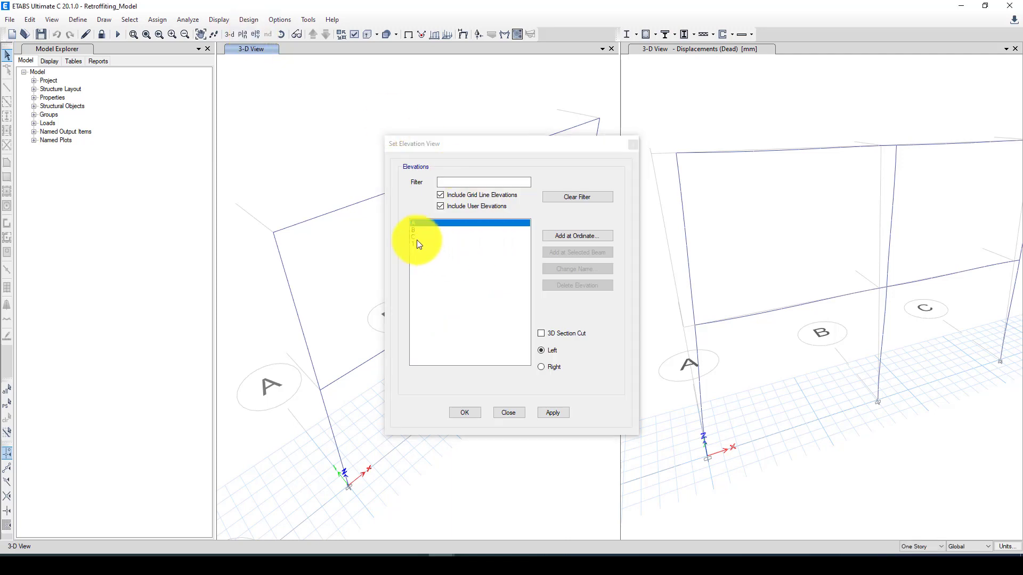
pyautogui.click(464, 412)
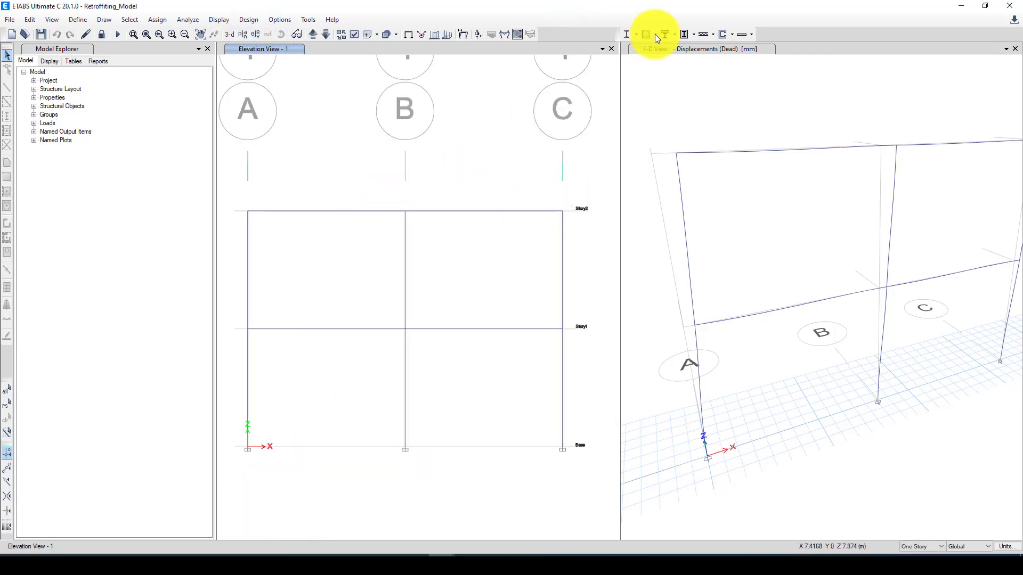
# Step: Display the Dead case deformed shape with Displacement UX contours on the elevation and read the displacement of the Story2 joint at grid C
pyautogui.click(462, 33)
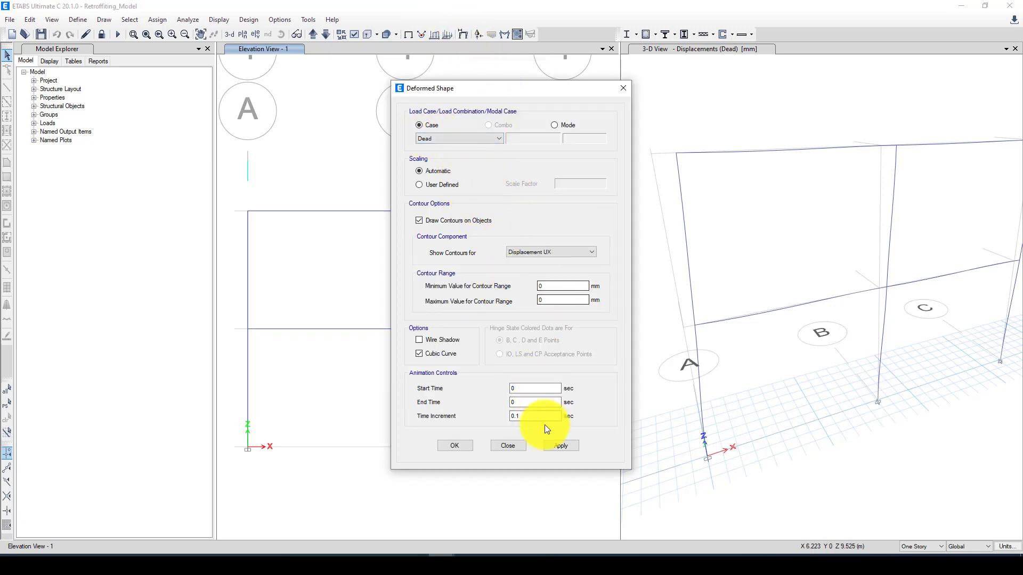
pyautogui.click(555, 444)
pyautogui.click(454, 445)
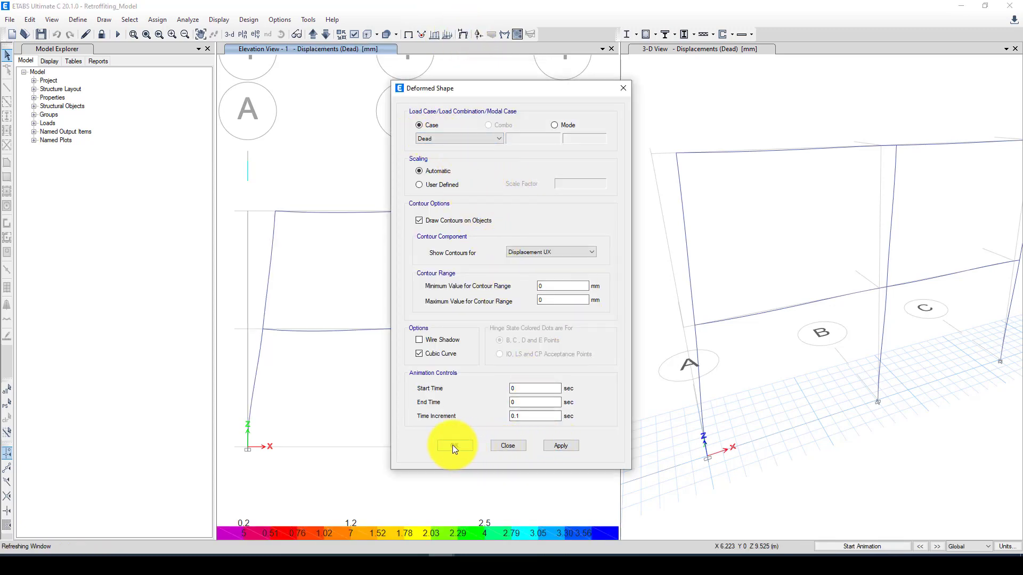
pyautogui.moveTo(590, 213)
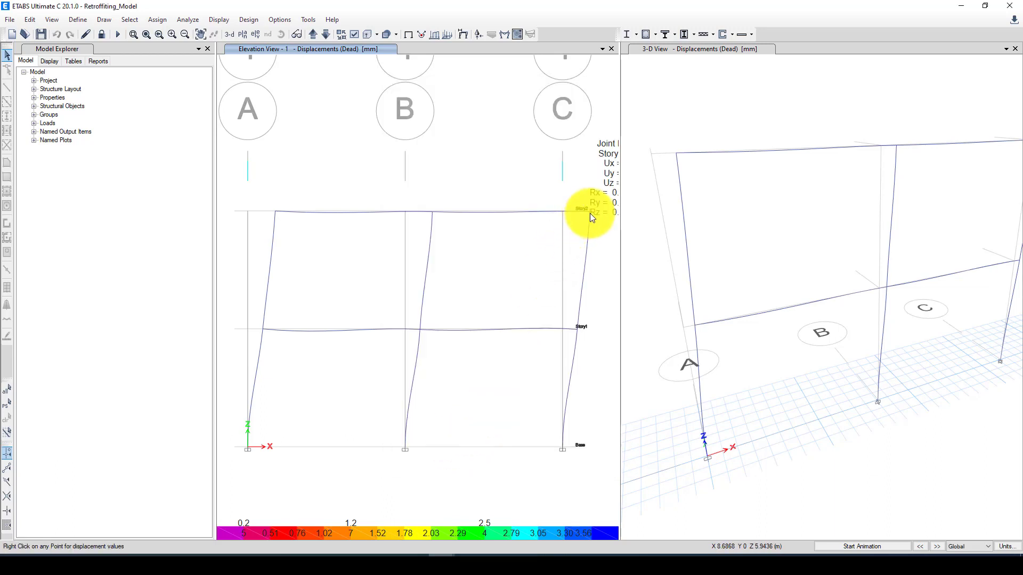
pyautogui.scroll(-3, 306, 202)
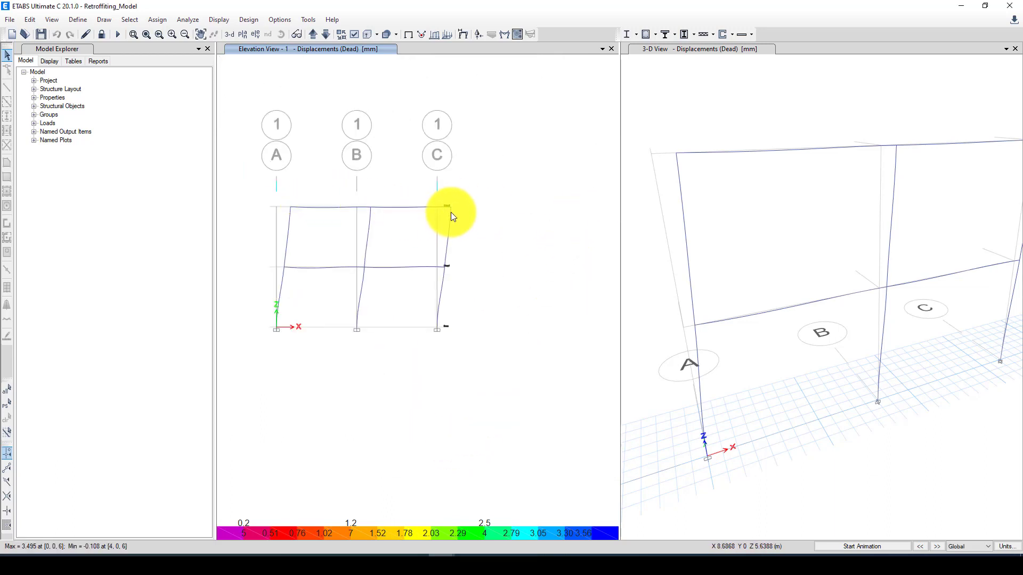
pyautogui.moveTo(450, 208)
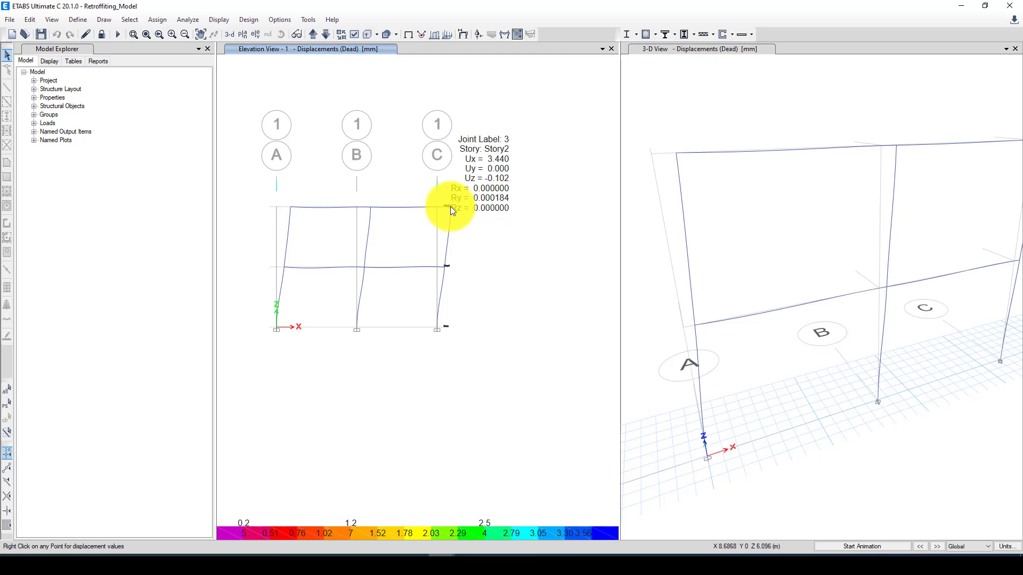
# Step: Switch to the Word document and add a line "R_" under E_Displacement, followed by a copy of "Displacement =20.87mm"
pyautogui.click(251, 555)
pyautogui.scroll(-5, 428, 435)
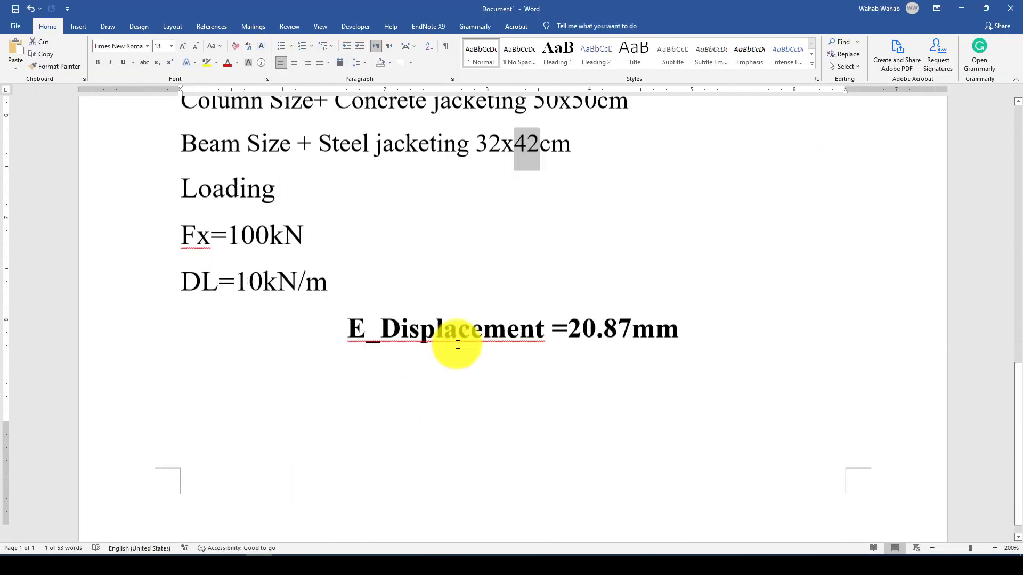
pyautogui.click(360, 335)
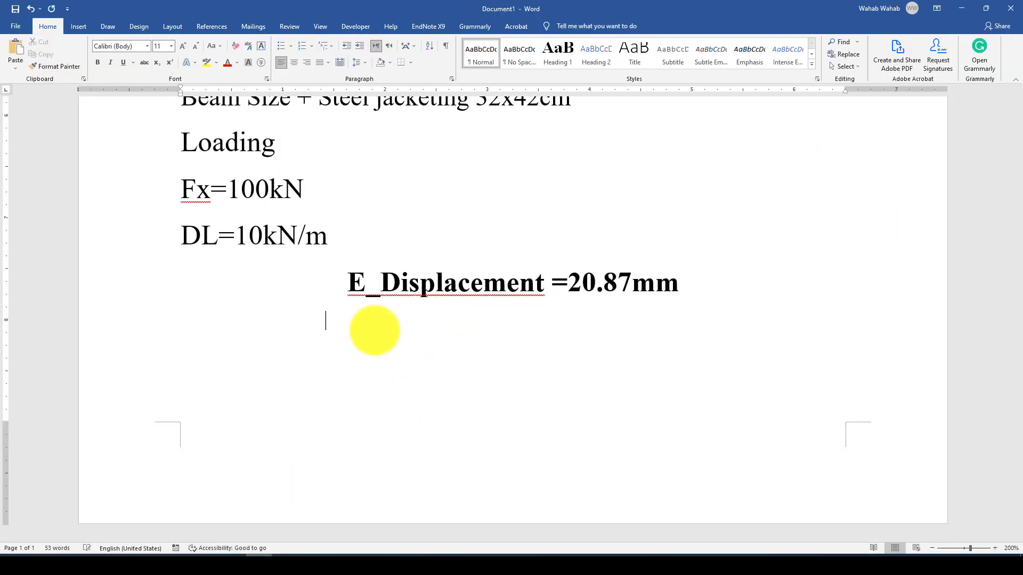
pyautogui.write('R_')
pyautogui.moveTo(380, 291); pyautogui.dragTo(684, 269)
pyautogui.hotkey('ctrl', 'c')
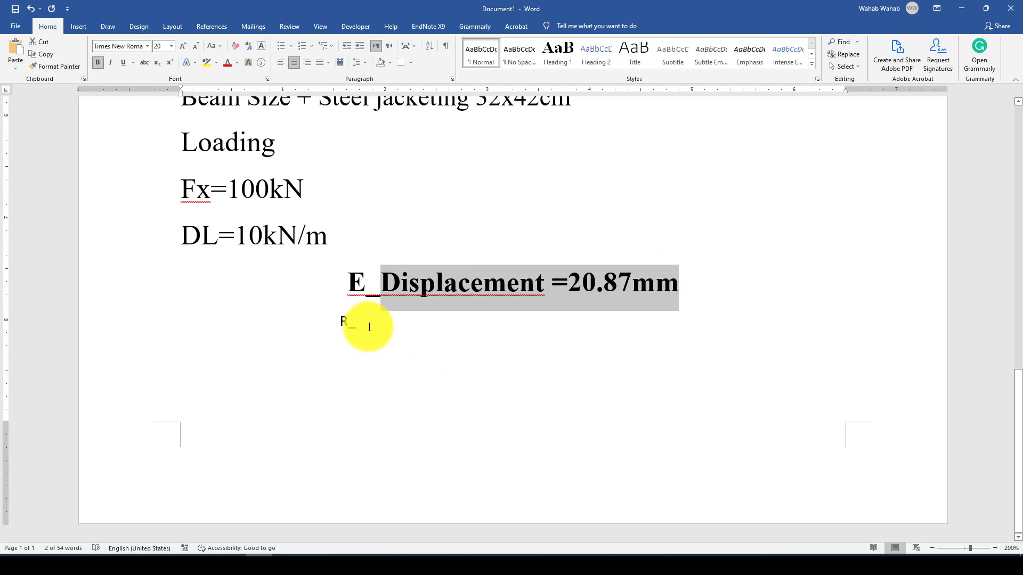
pyautogui.click(380, 327)
pyautogui.hotkey('ctrl', 'v')
# Step: Recheck the Story2 joint displacement in ETABS and set the R_ Displacement value in the Word document to 3.44mm
pyautogui.moveTo(554, 331); pyautogui.dragTo(602, 330)
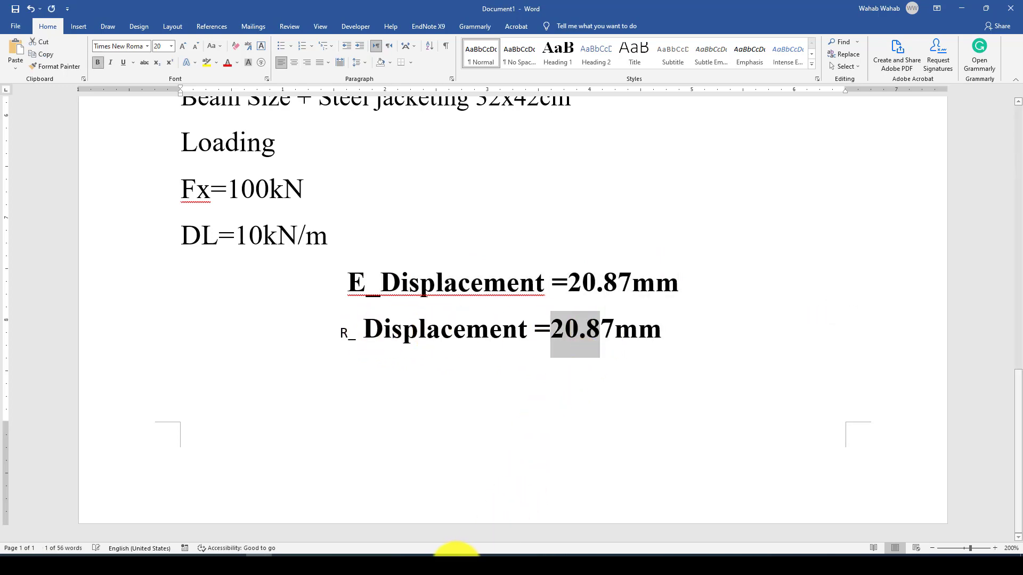
pyautogui.moveTo(457, 560)
pyautogui.click(492, 499)
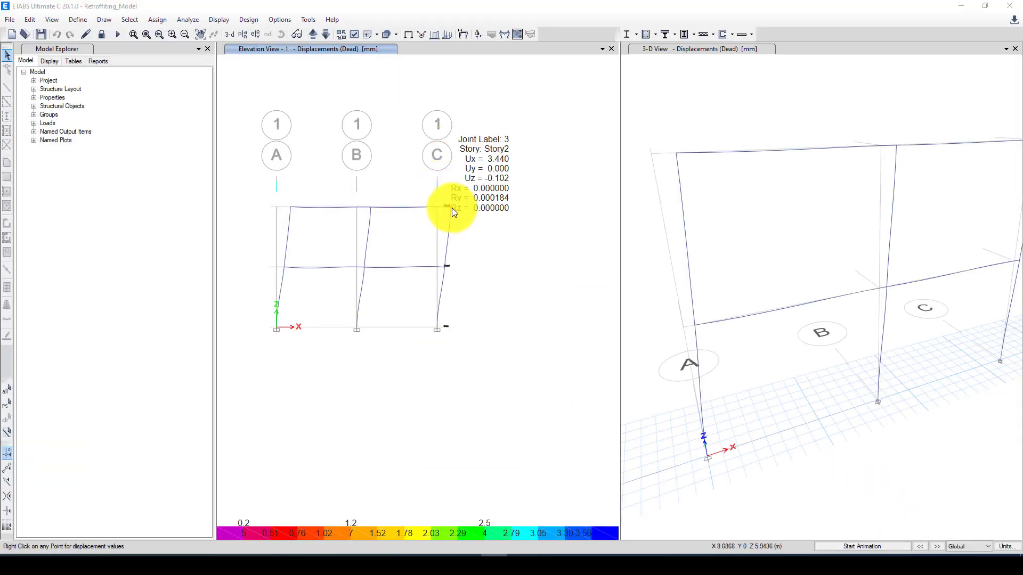
pyautogui.moveTo(263, 560)
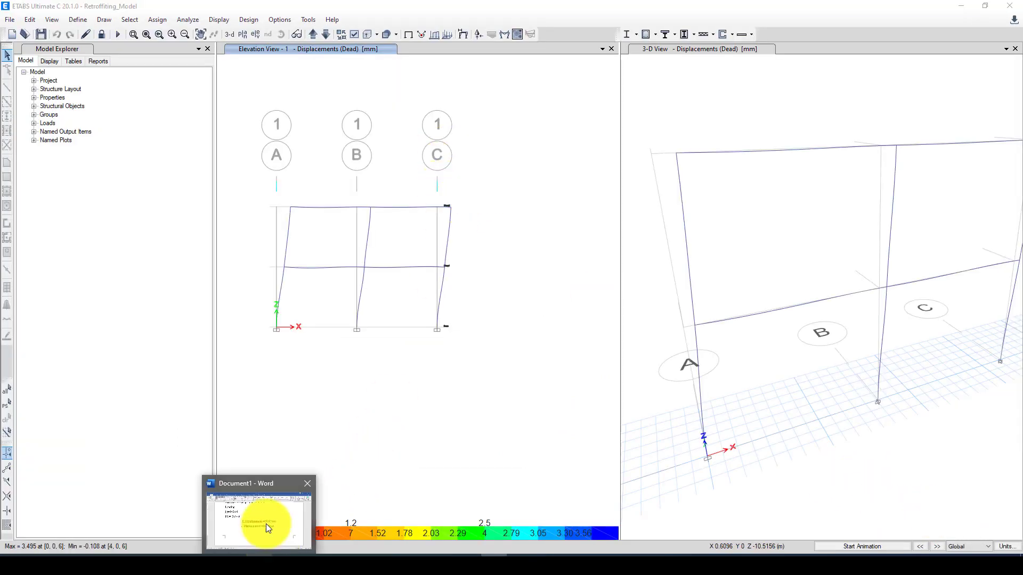
pyautogui.click(263, 524)
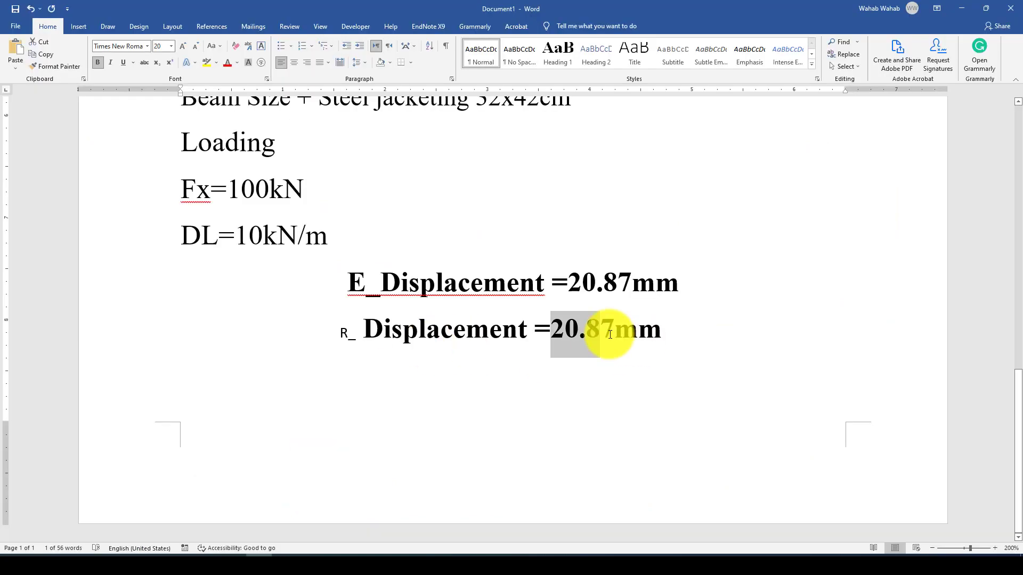
pyautogui.write('3.44')
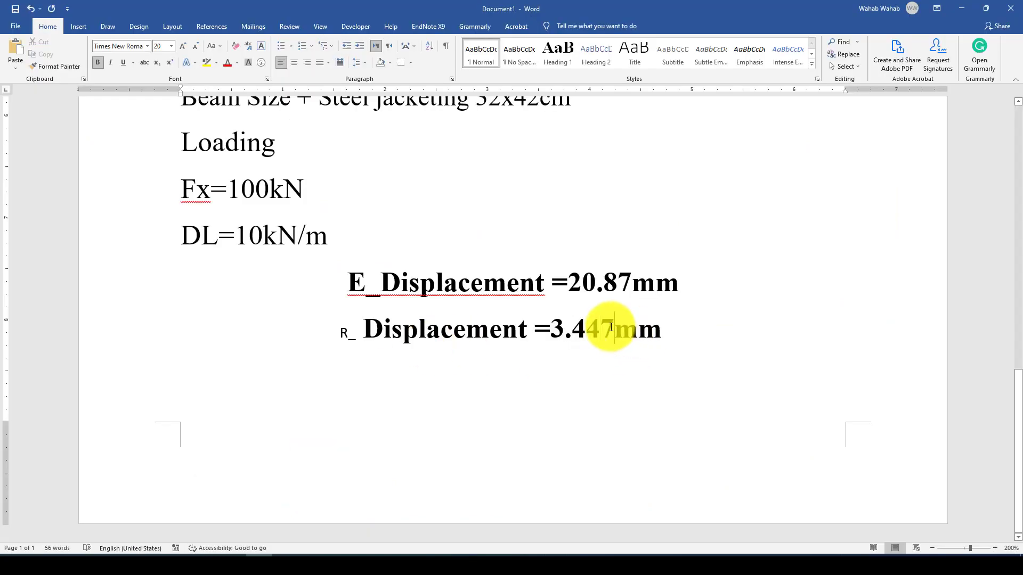
pyautogui.press('Delete')
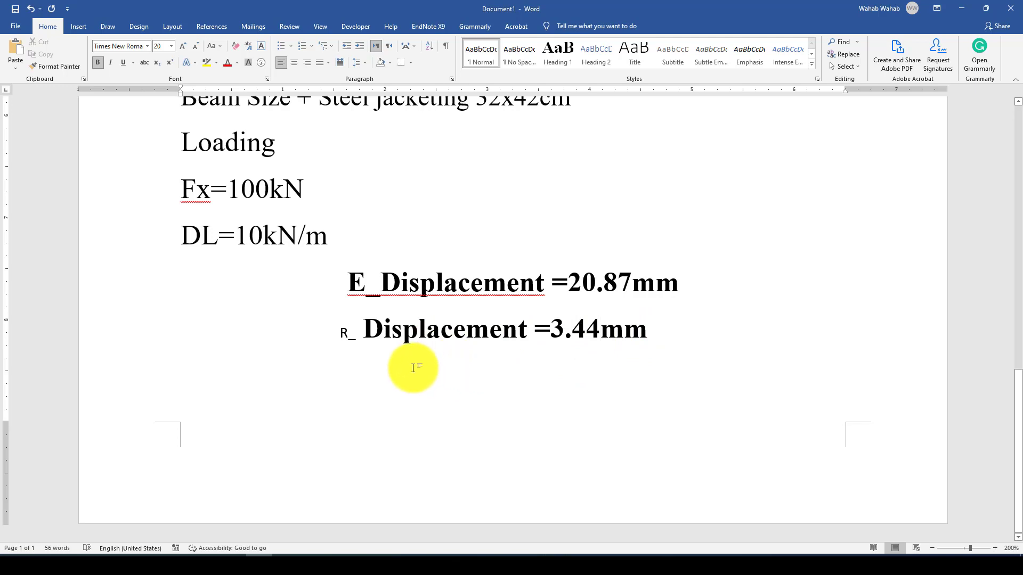
pyautogui.click(342, 333)
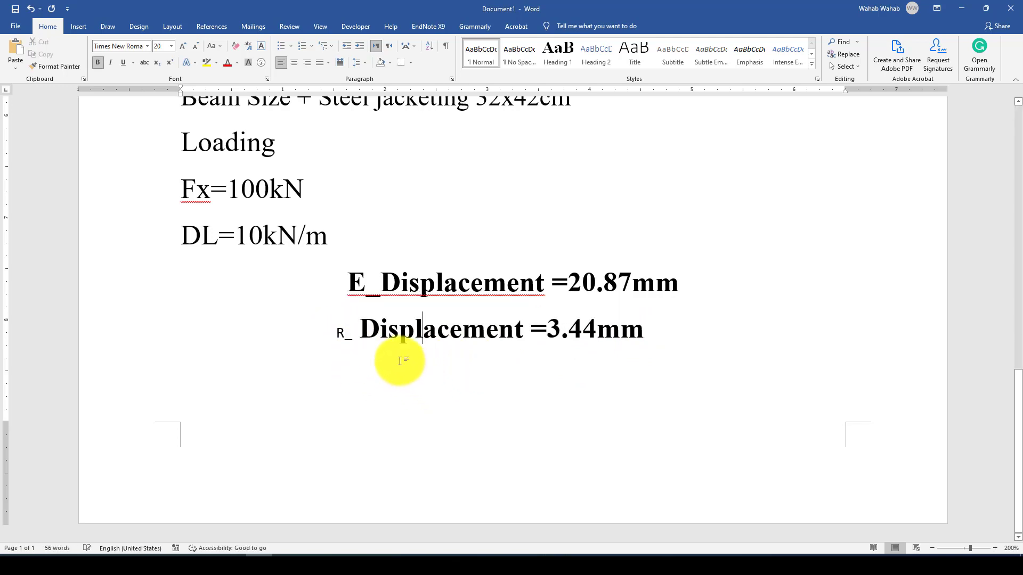
pyautogui.click(348, 333)
pyautogui.click(348, 333)
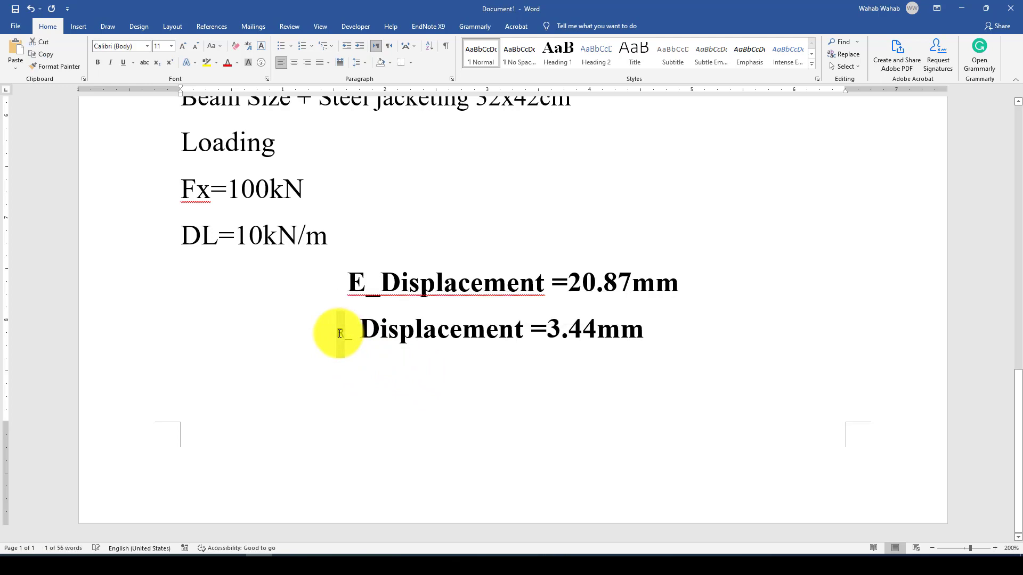
pyautogui.click(329, 334)
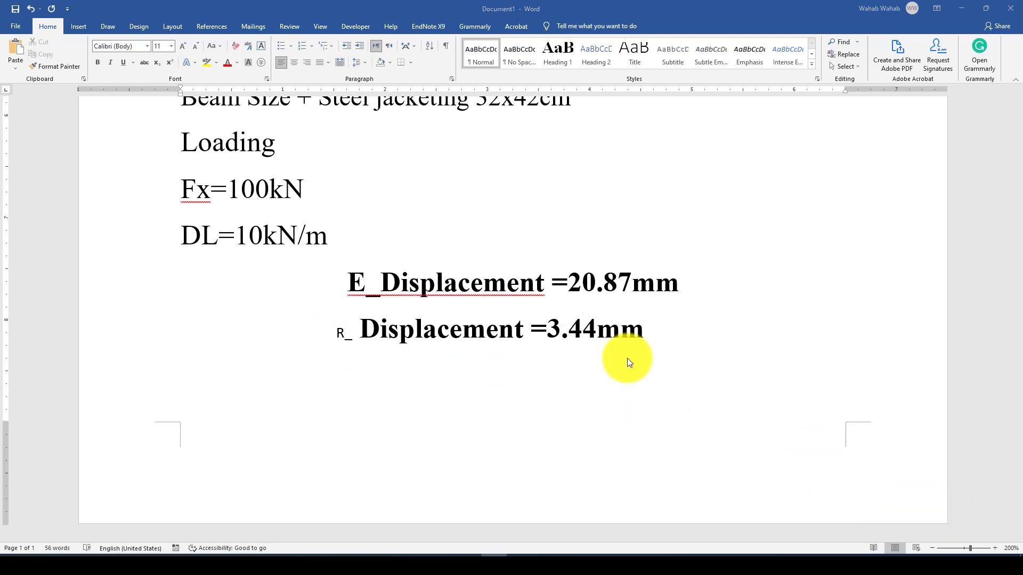
# Step: Switch back to ETABS and review the deformed shape of the retrofitted frame in elevation
pyautogui.moveTo(450, 556)
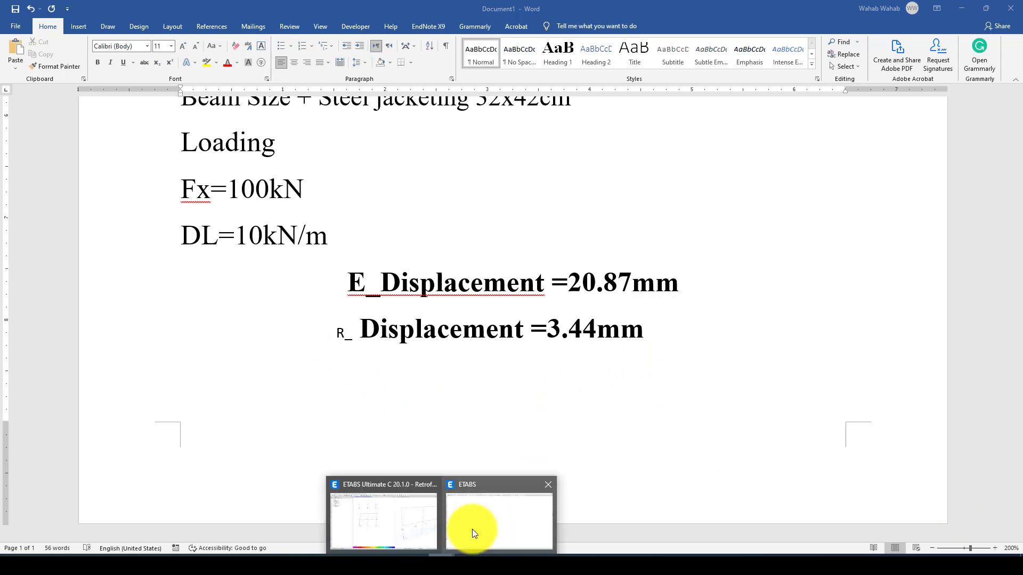
pyautogui.click(395, 523)
pyautogui.scroll(3, 566, 248)
pyautogui.scroll(-3, 541, 224)
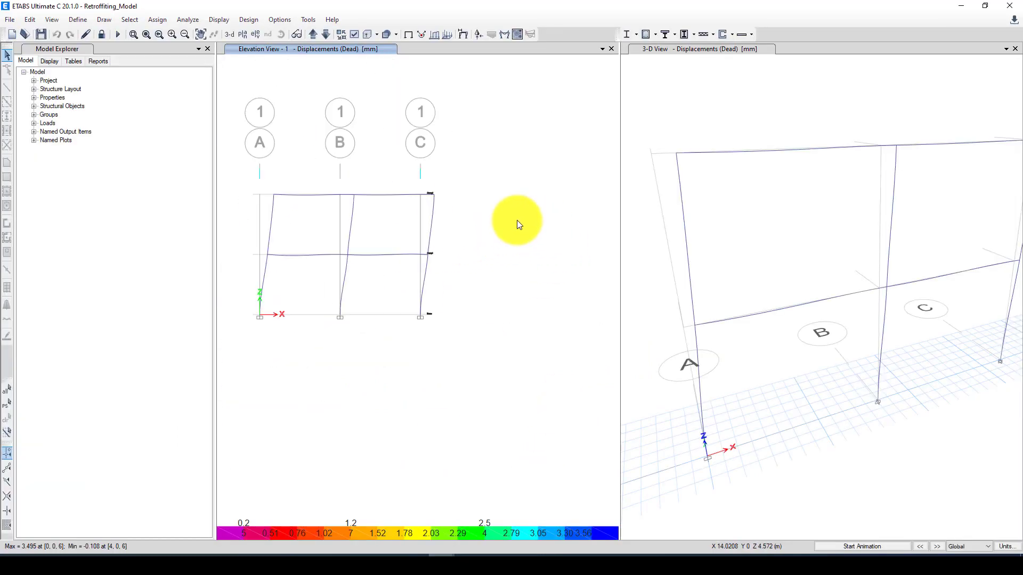